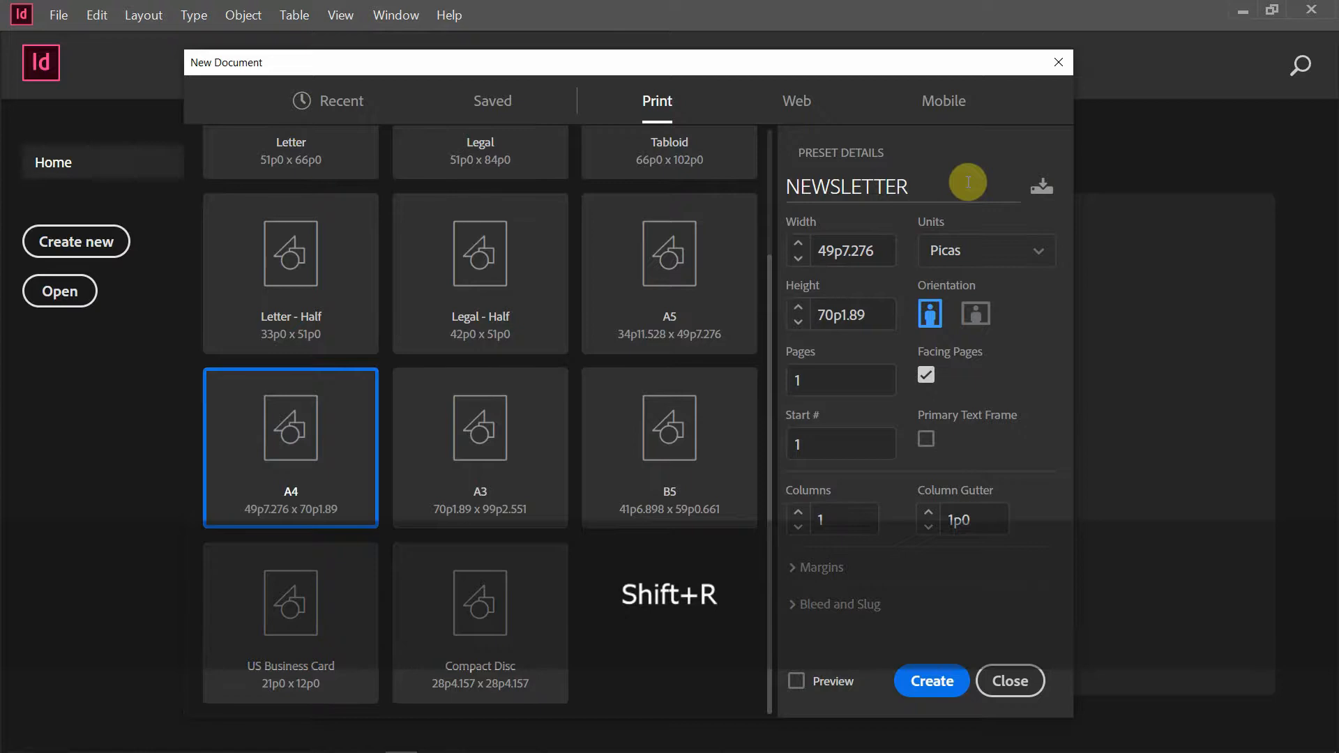
Step: Set the new document's units to Millimeters, with 8 pages and 3 columns
click(1029, 263)
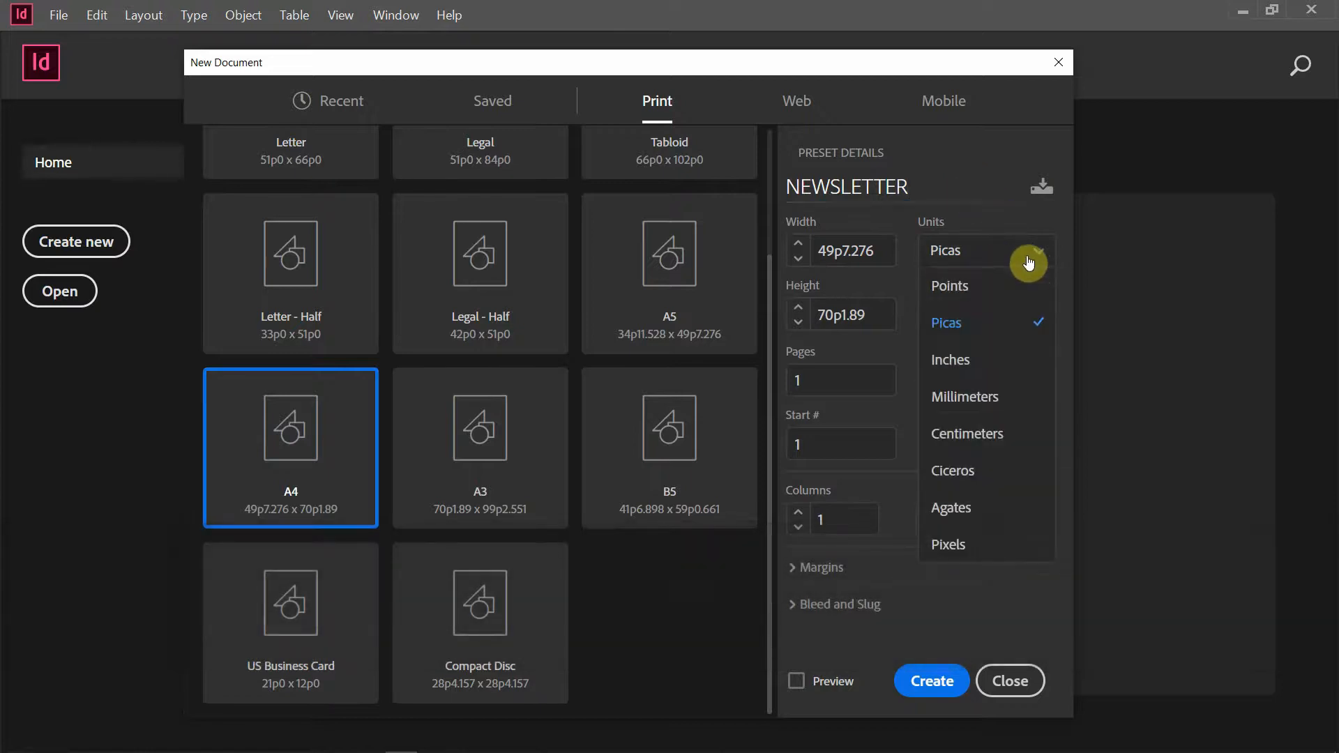
click(974, 399)
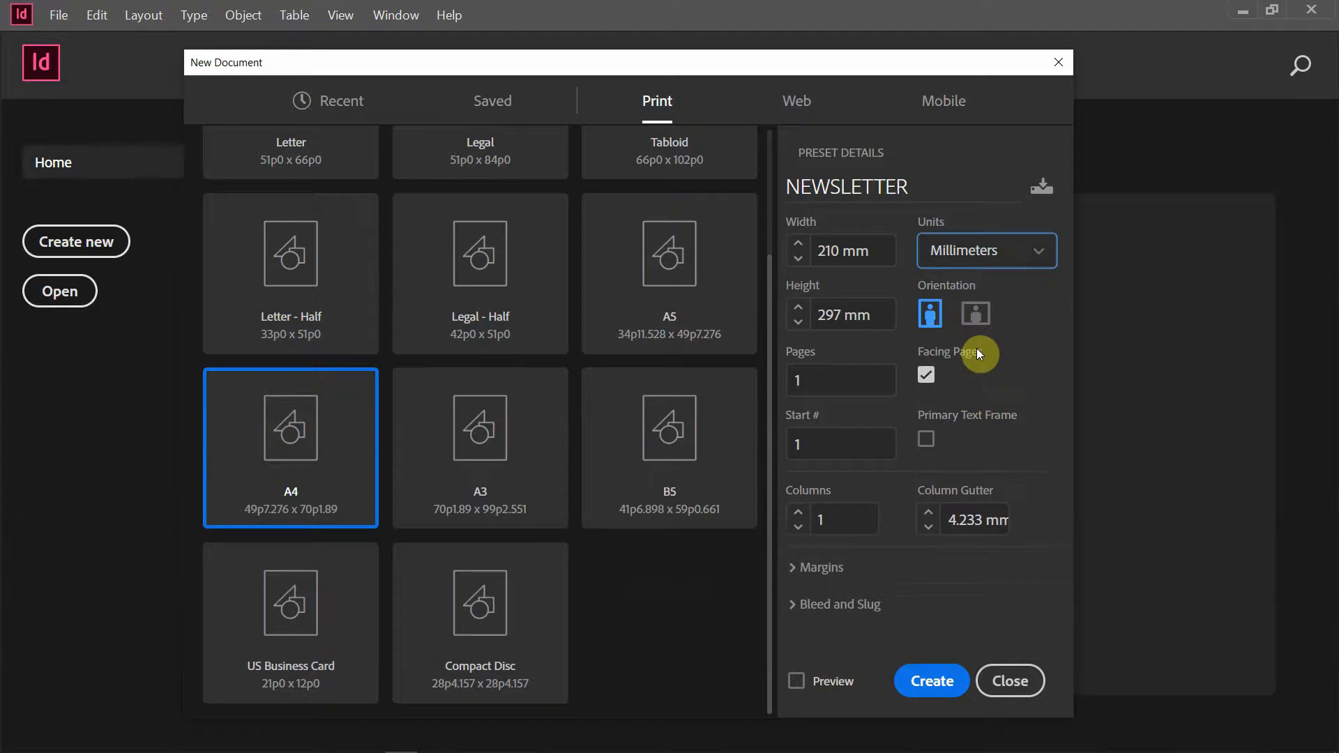
click(823, 382)
text(8)
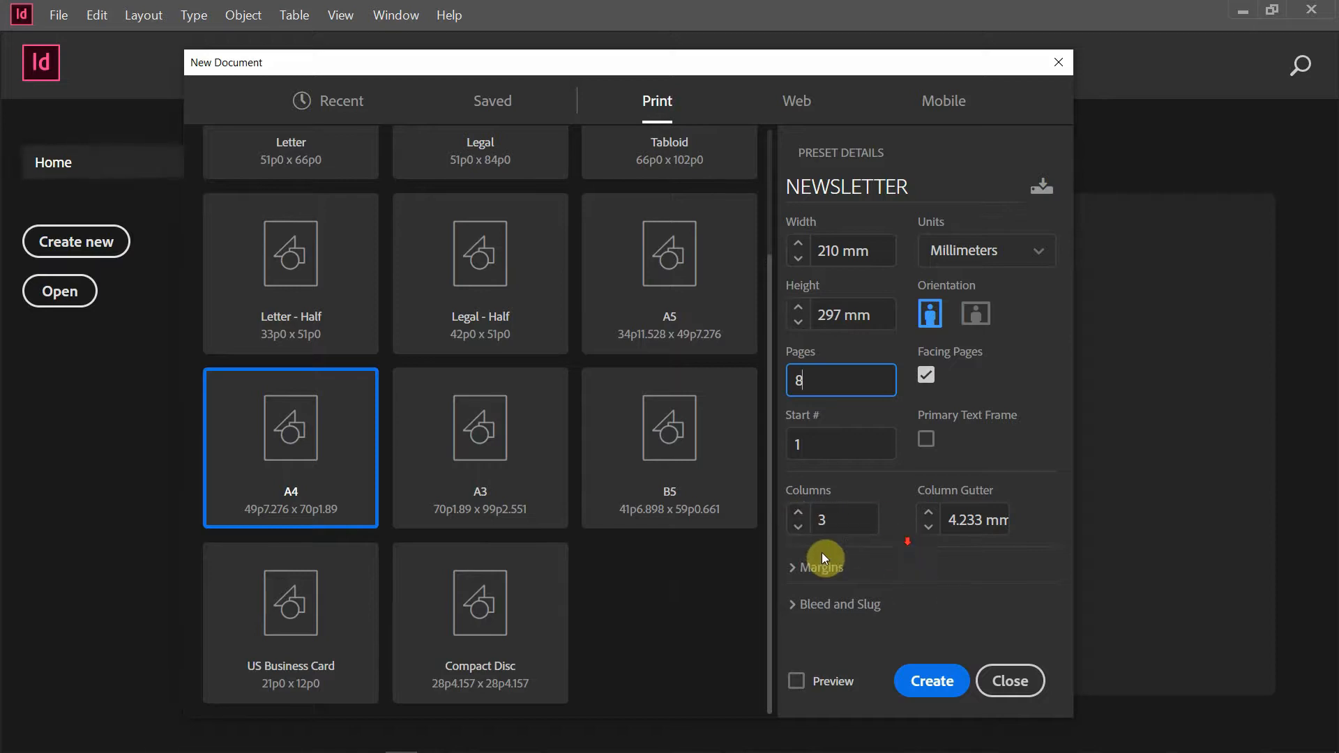
Step: Show the margin and bleed settings and set the bleed to 3 mm on all four sides
click(791, 567)
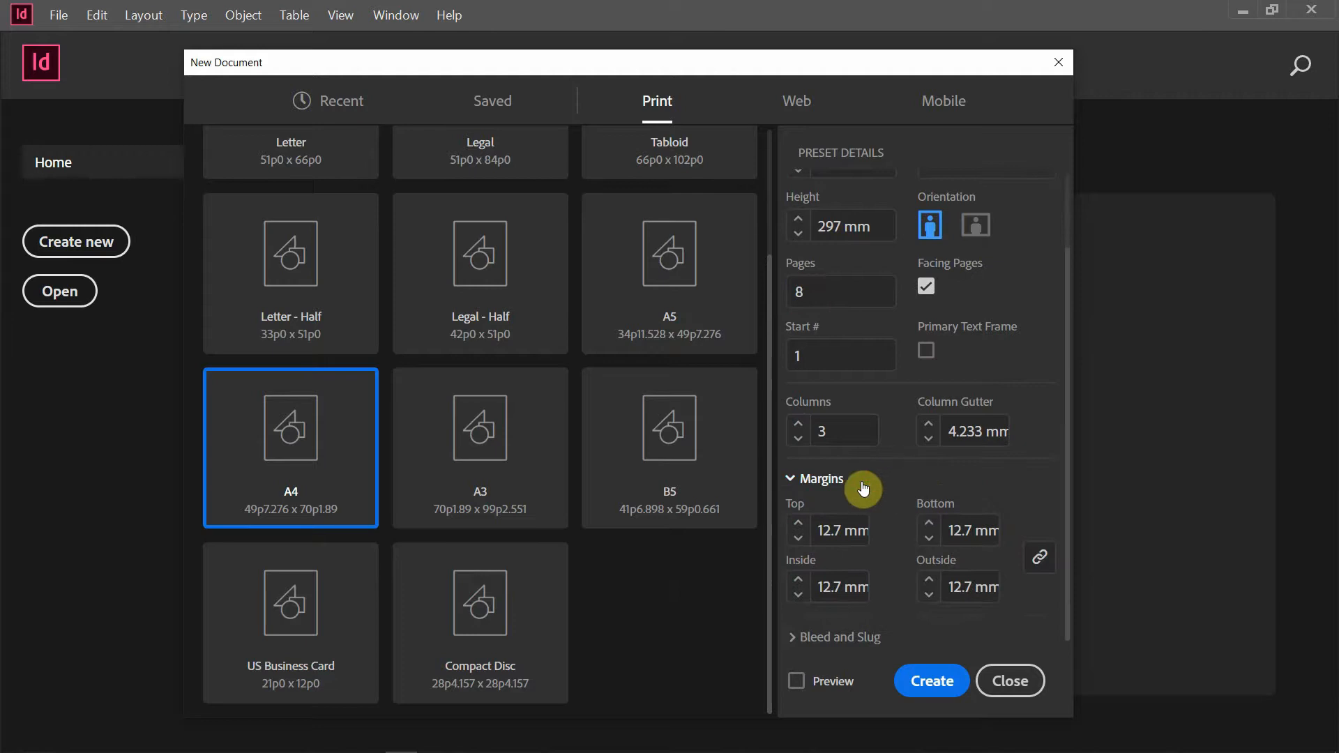
click(792, 637)
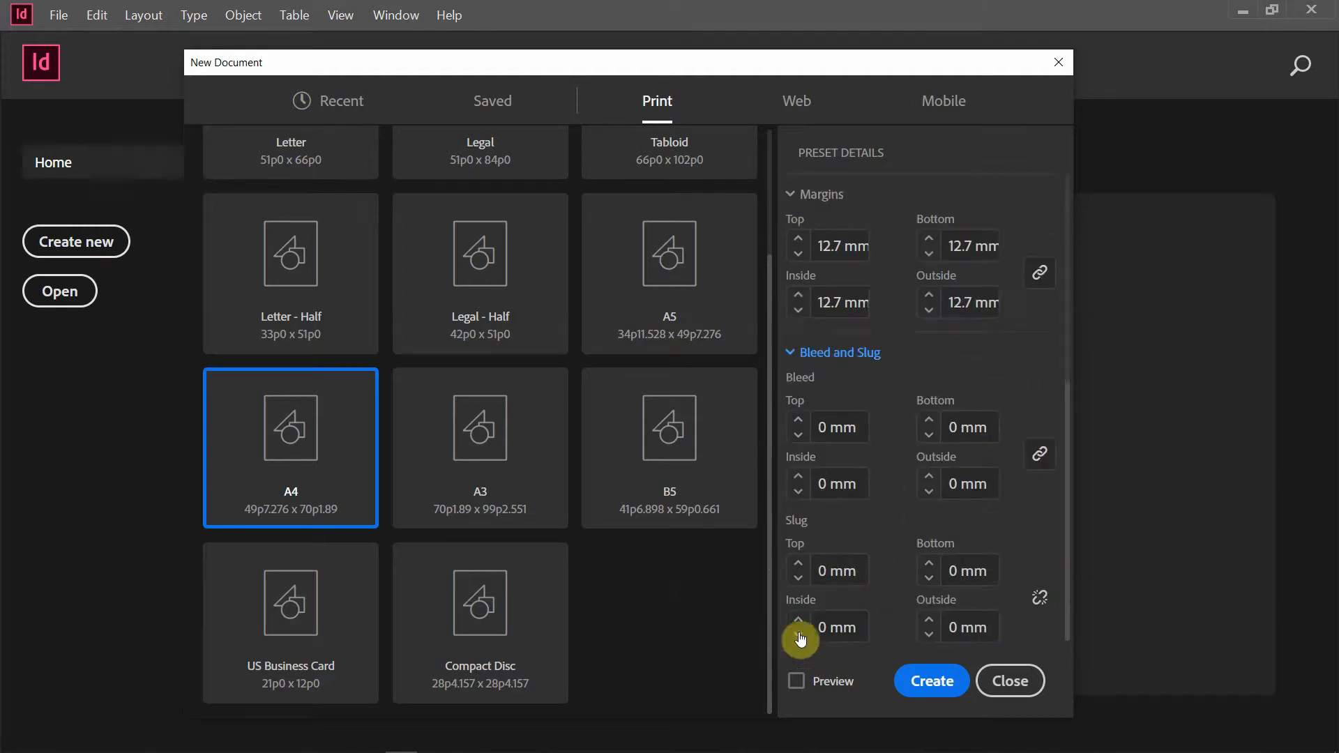
click(825, 426)
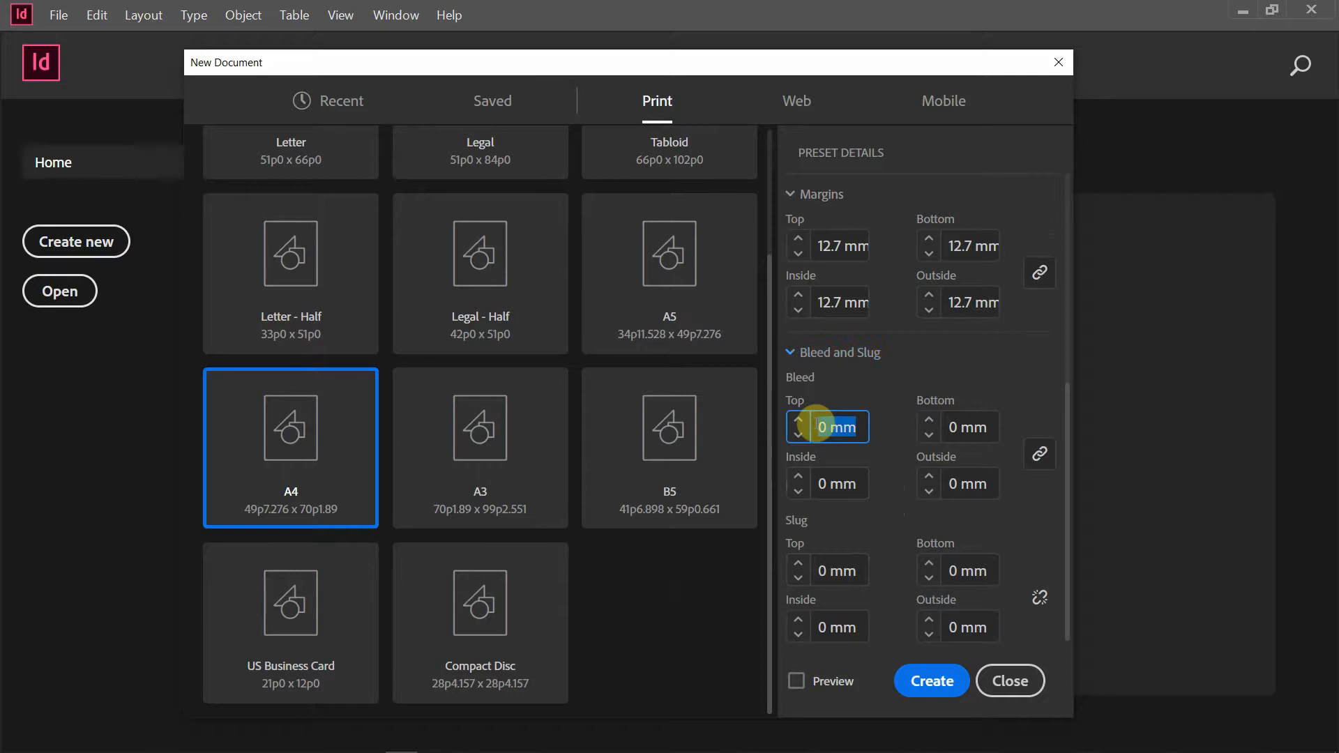
text(3)
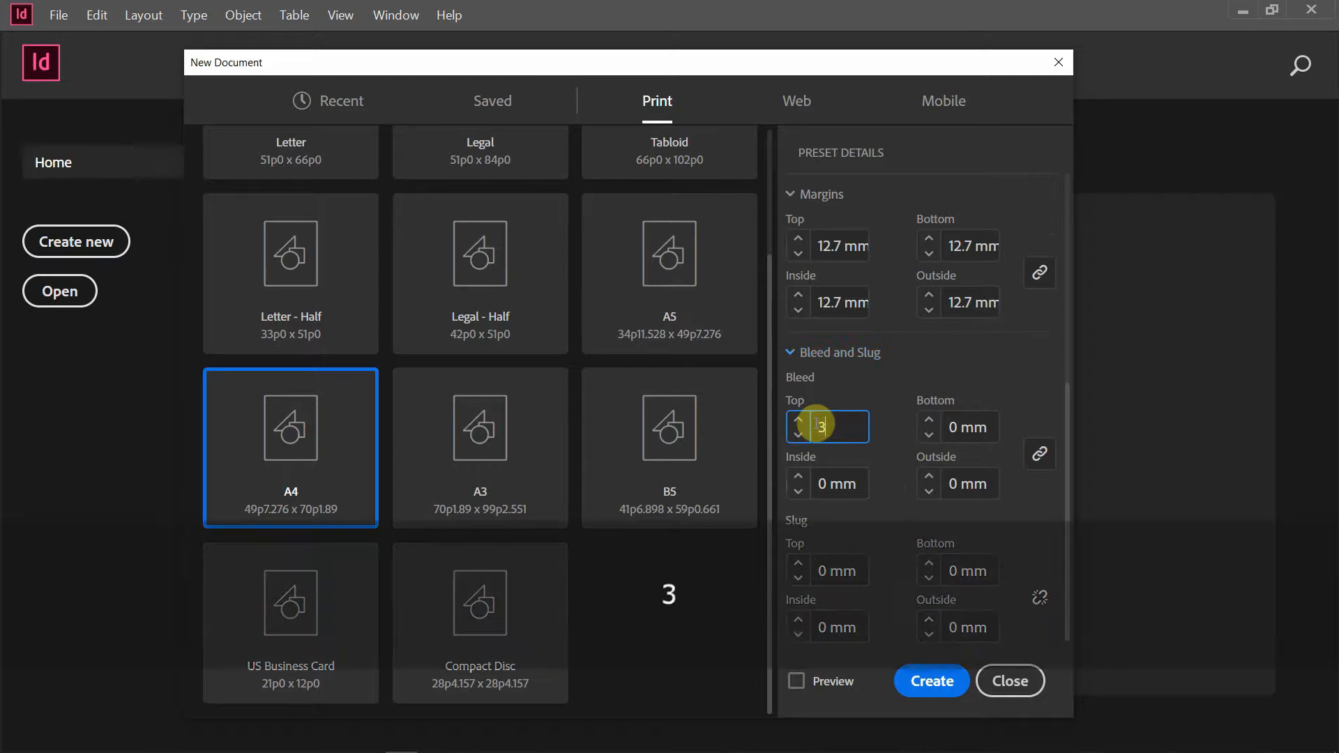
click(893, 403)
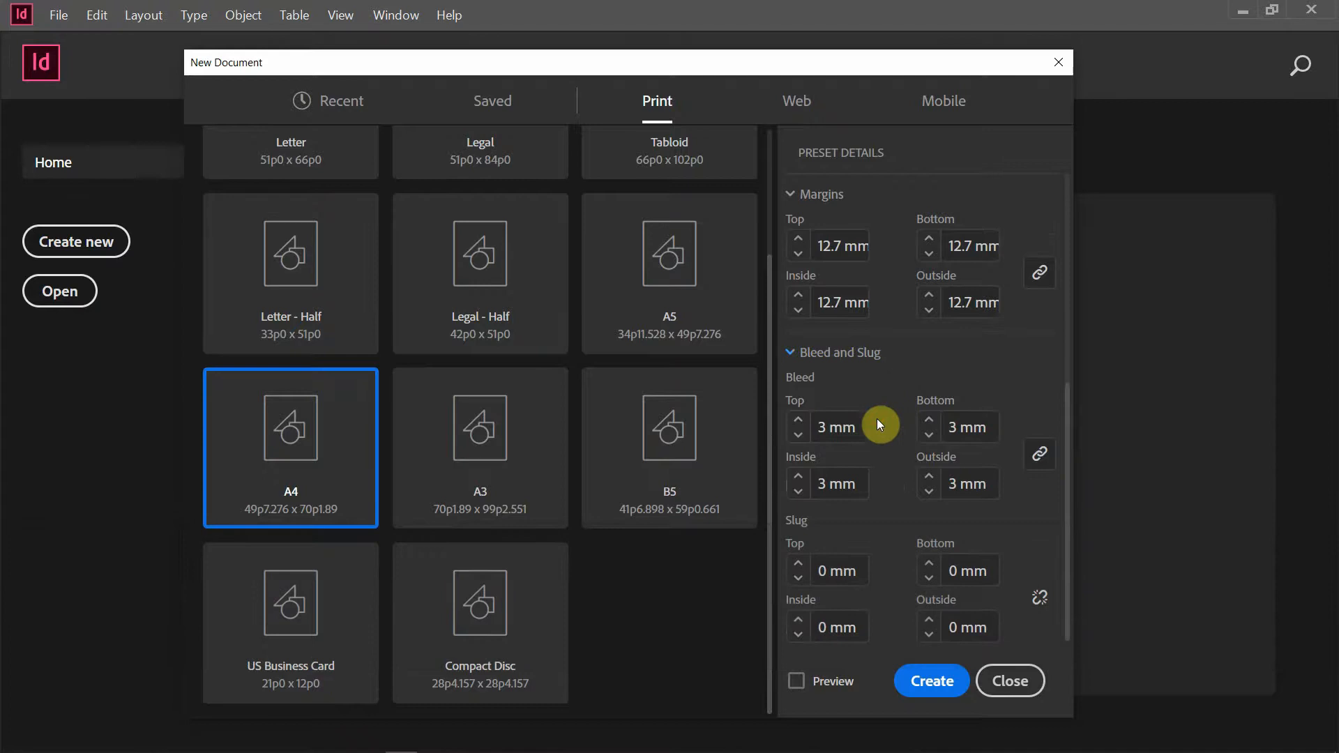
Step: Turn on the new document's preview and move the dialog aside to uncover the page
drag(963, 65, 833, 49)
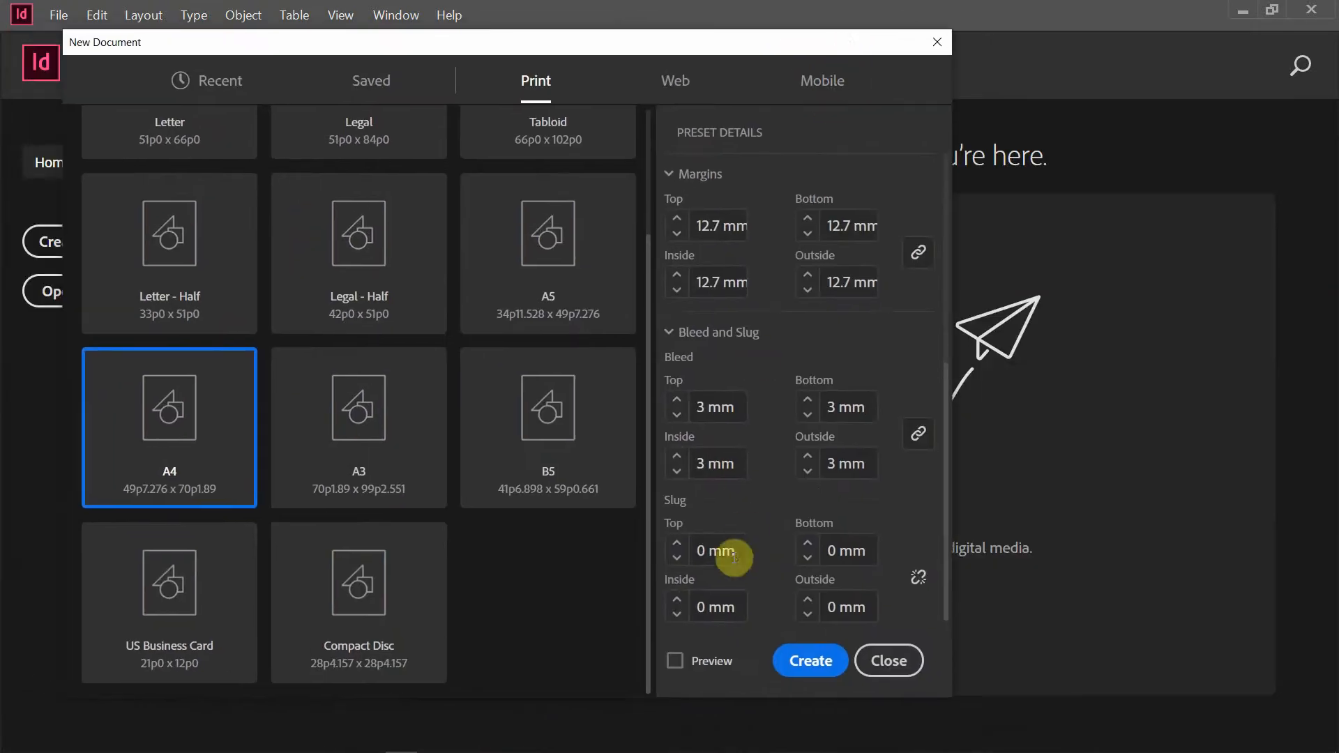
click(675, 660)
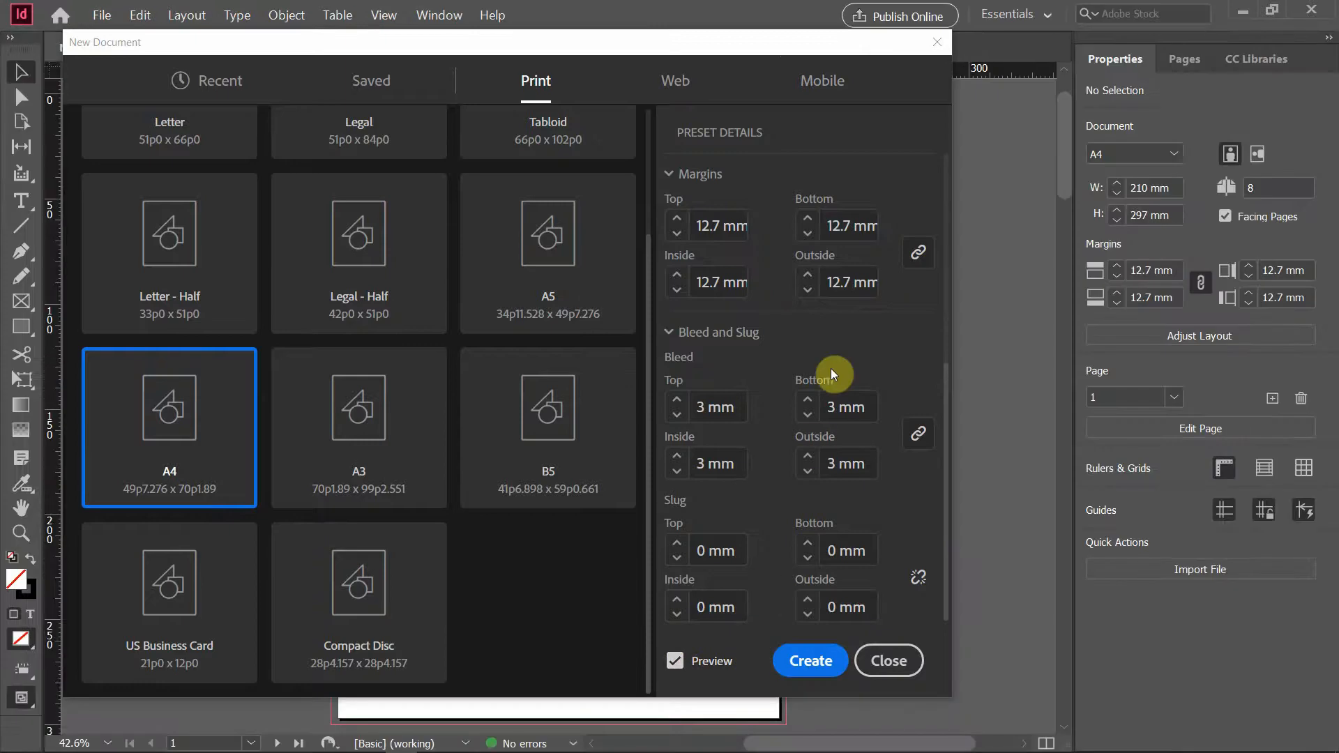
drag(798, 47, 187, 62)
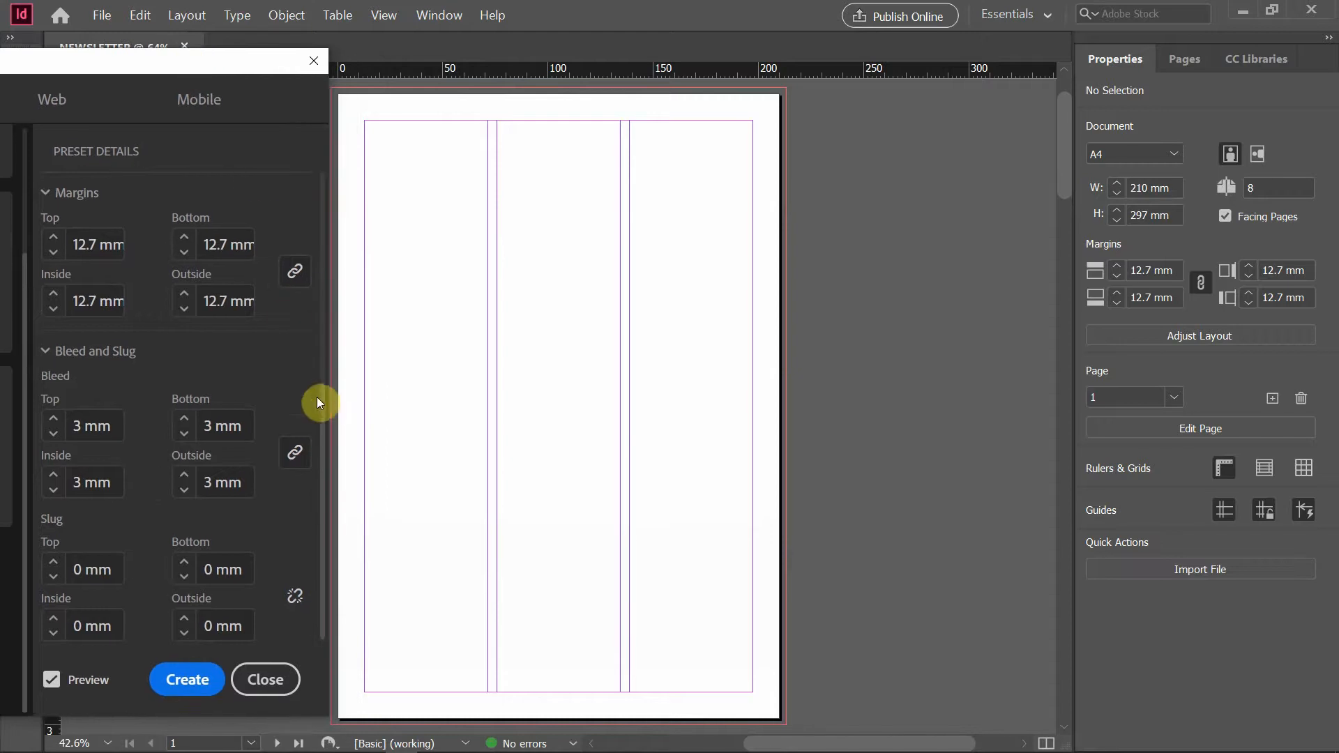
Step: Try bleed values of 4 mm and 5 mm in the preview, and return the bleed to 3 mm
click(54, 418)
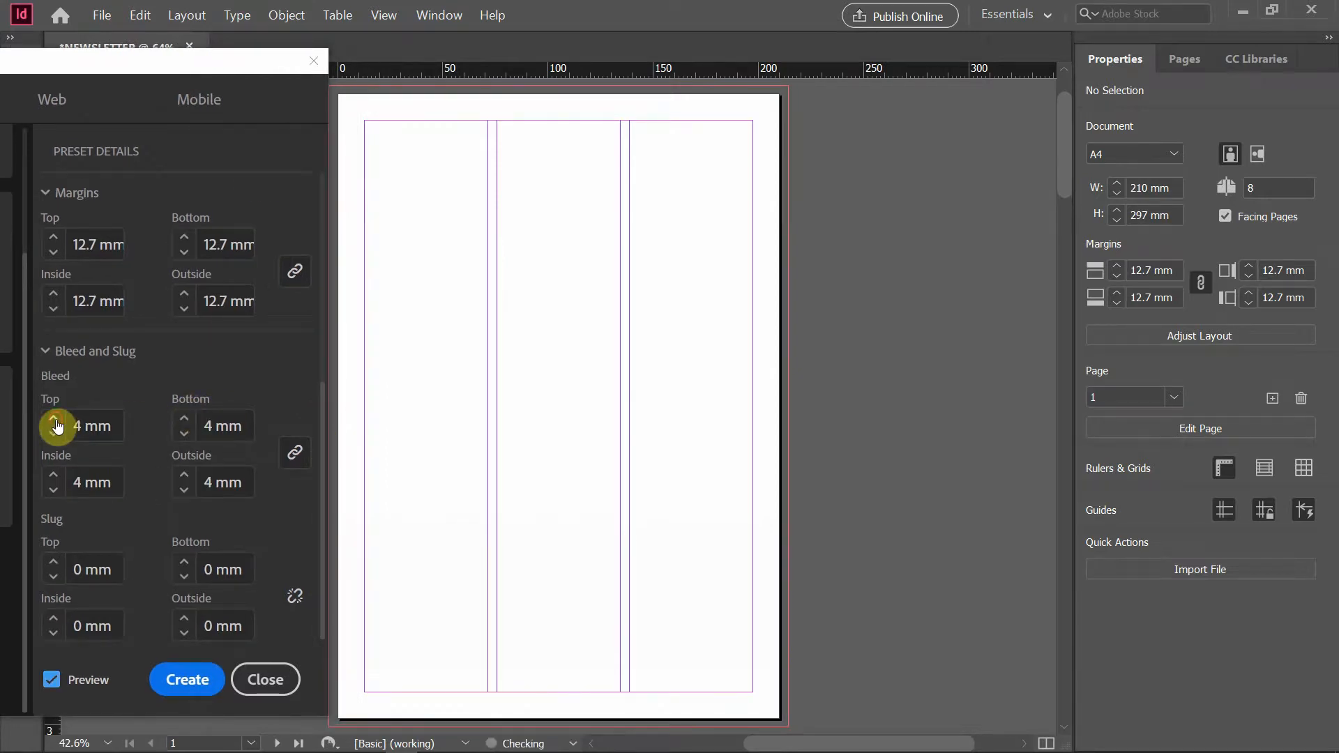
click(54, 421)
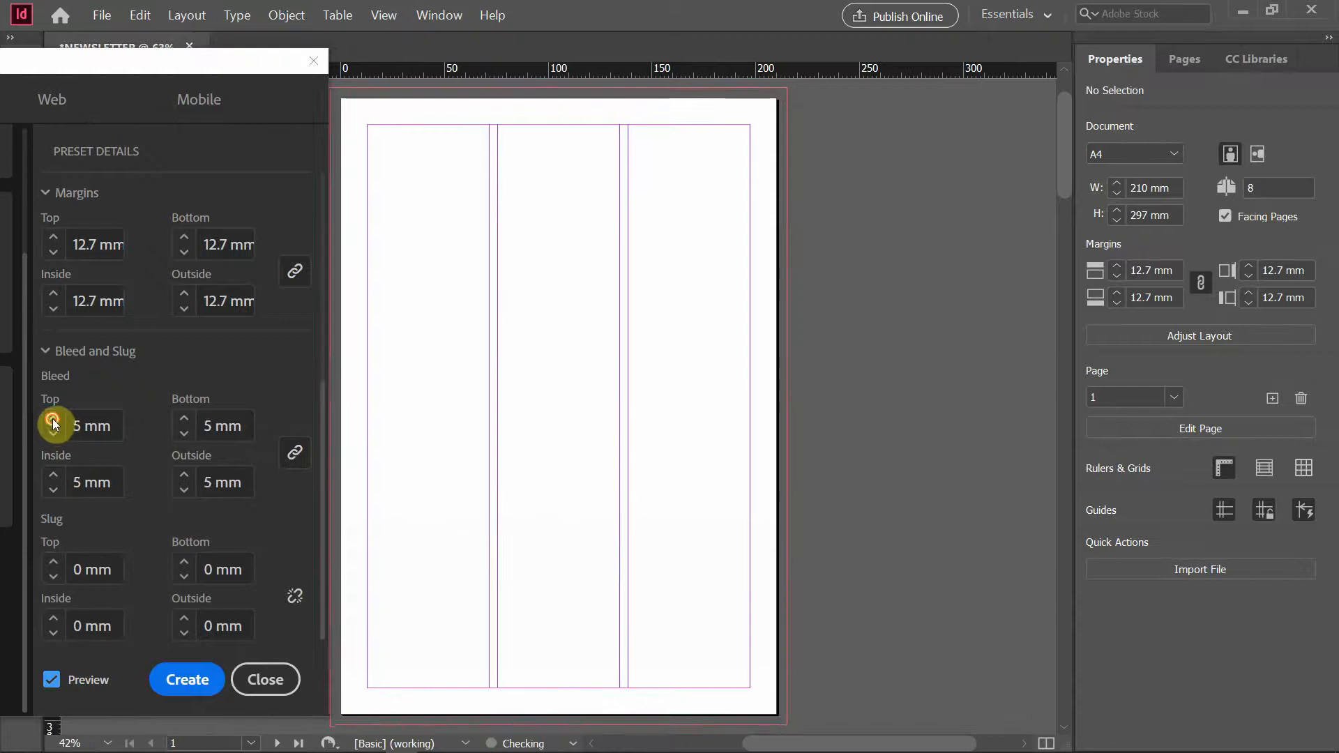
click(53, 434)
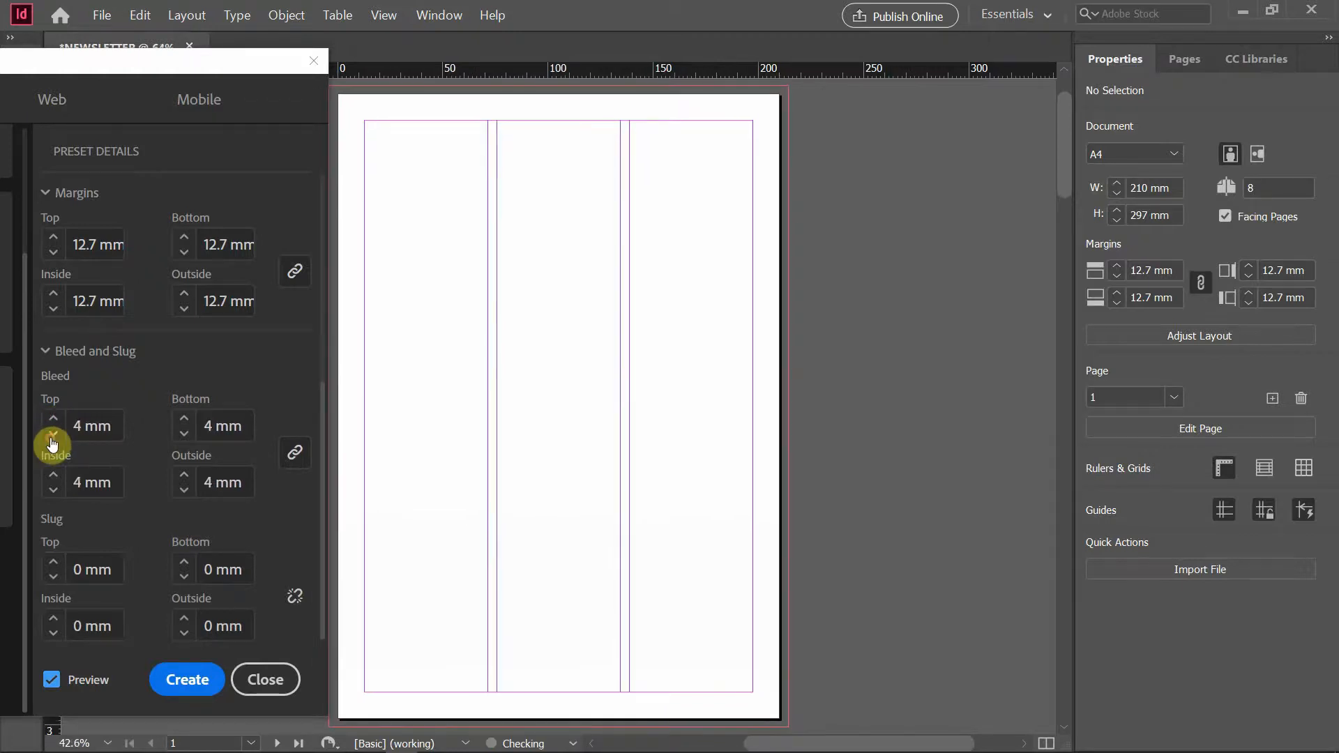
click(53, 434)
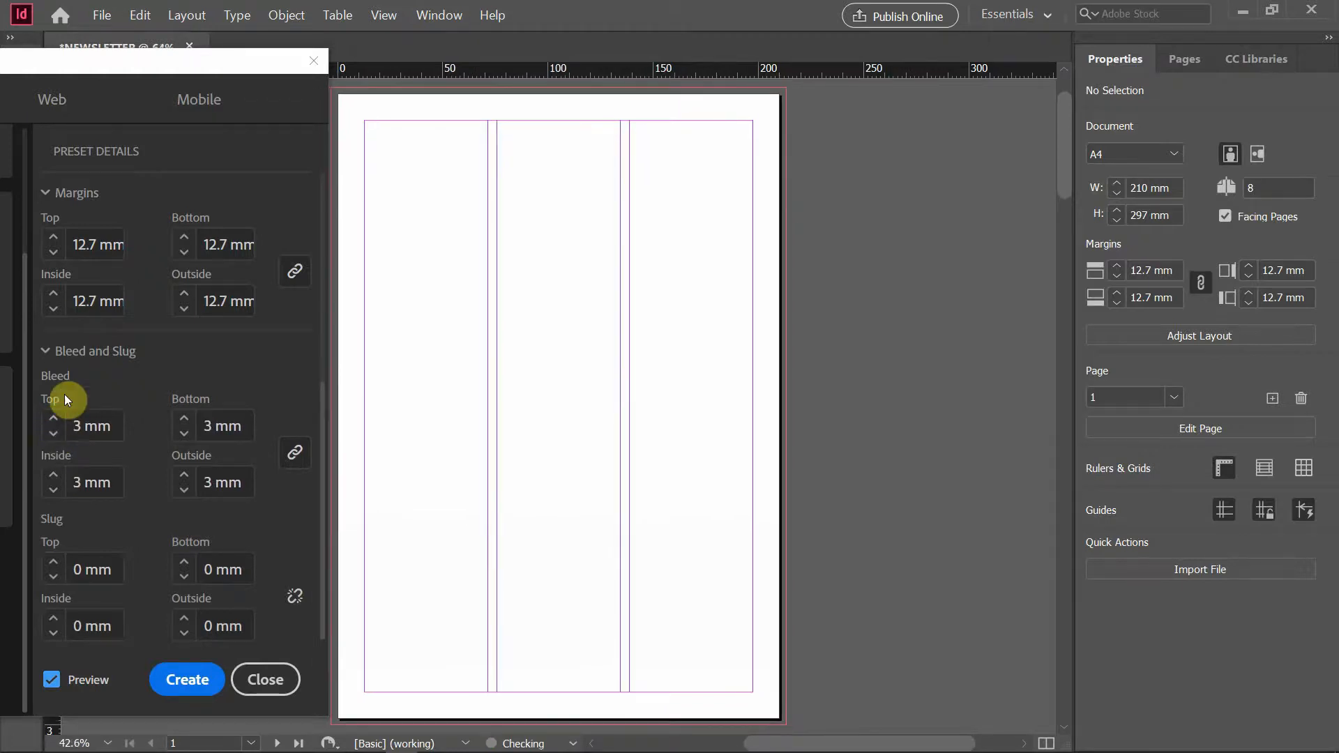
Step: Review the remaining preset settings and create the newsletter document
scroll(319, 347, up, 6)
drag(300, 202, 316, 431)
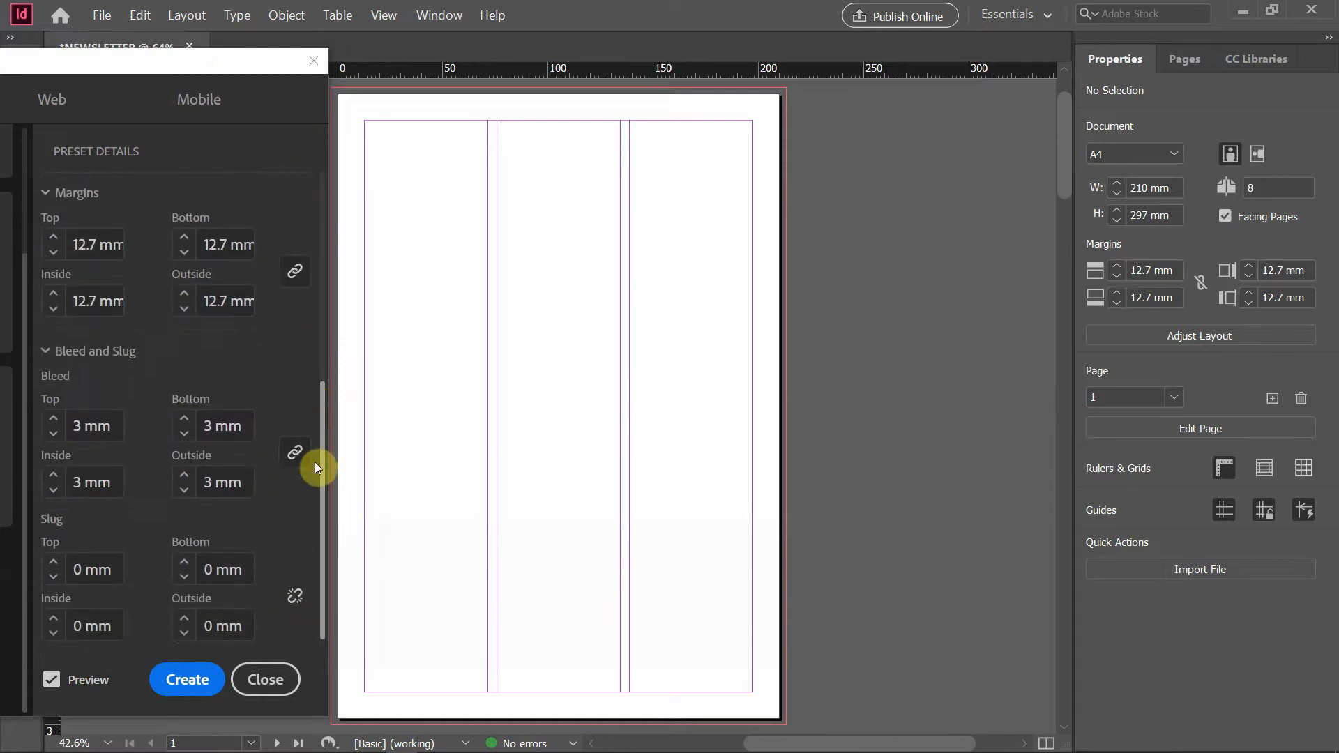
click(200, 687)
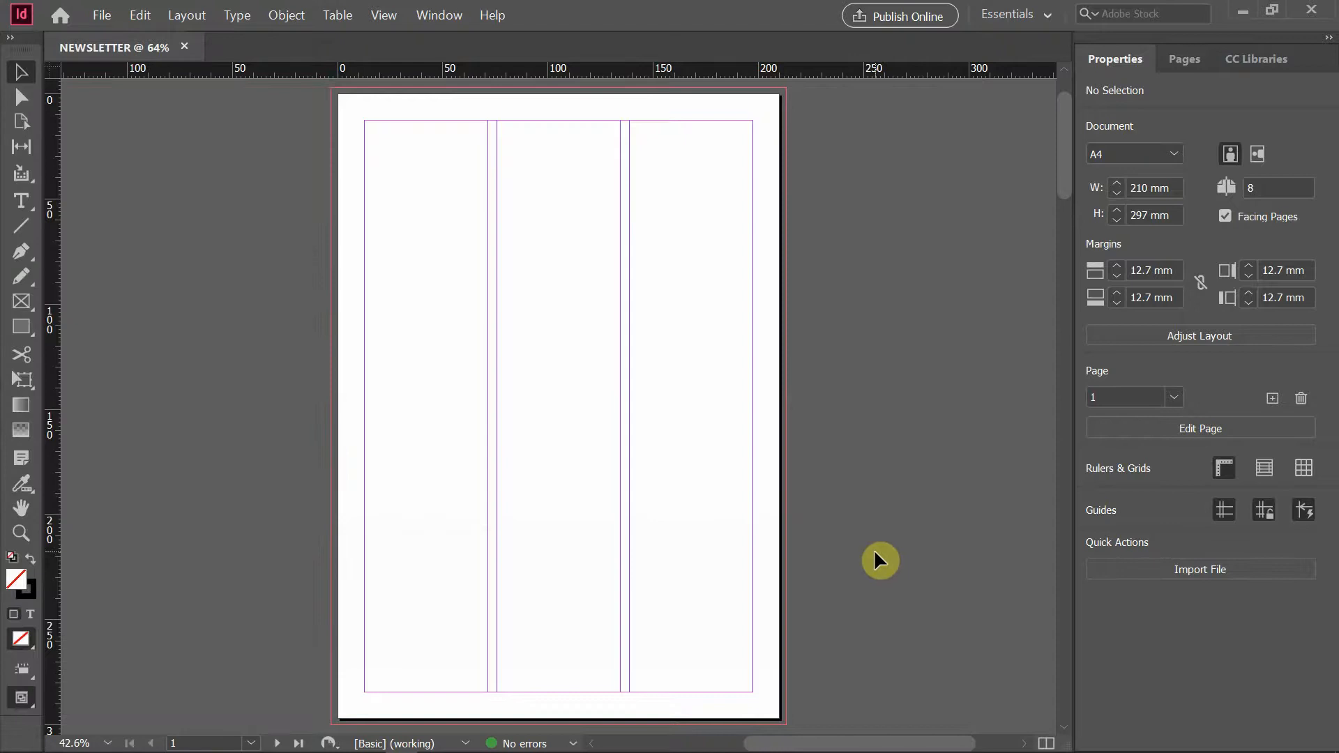
Step: Look through the document's pages from first to last and back, and fit the spread of pages 2-3 in view
scroll(722, 593, down, 3)
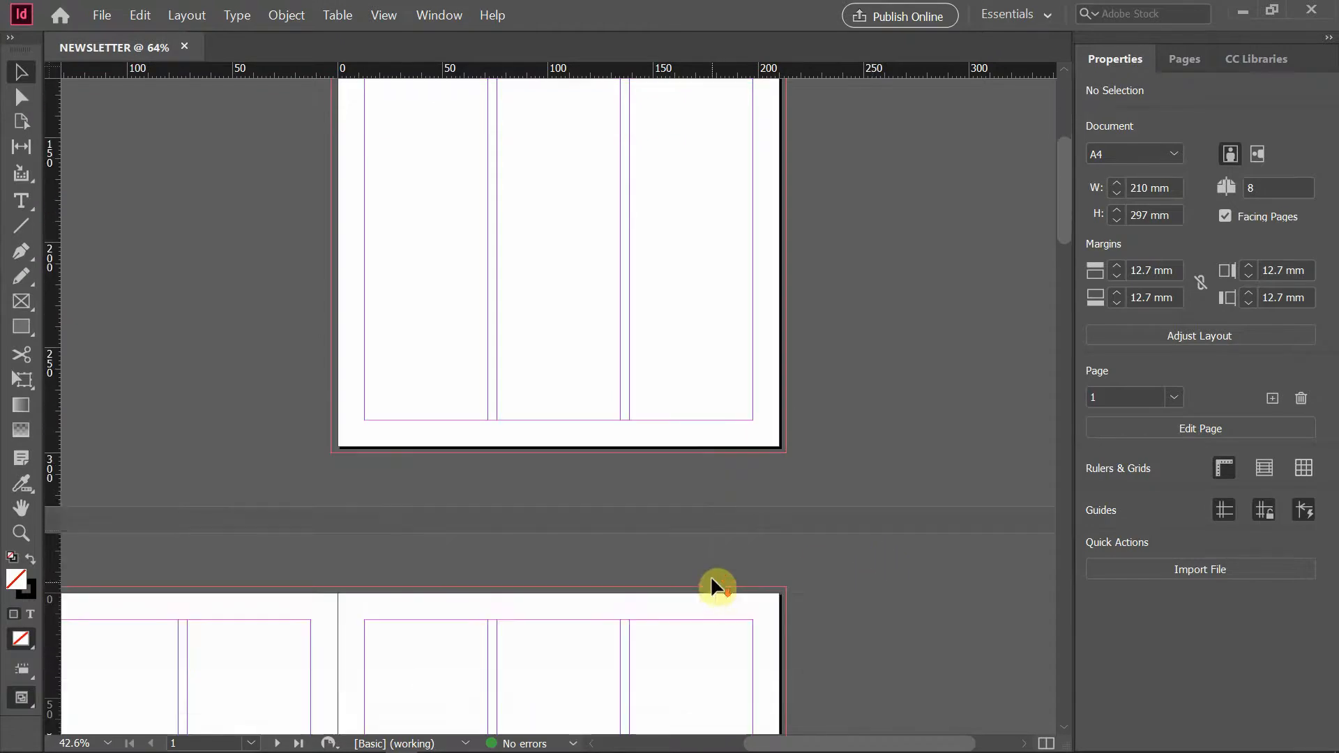
scroll(717, 538, down, 5)
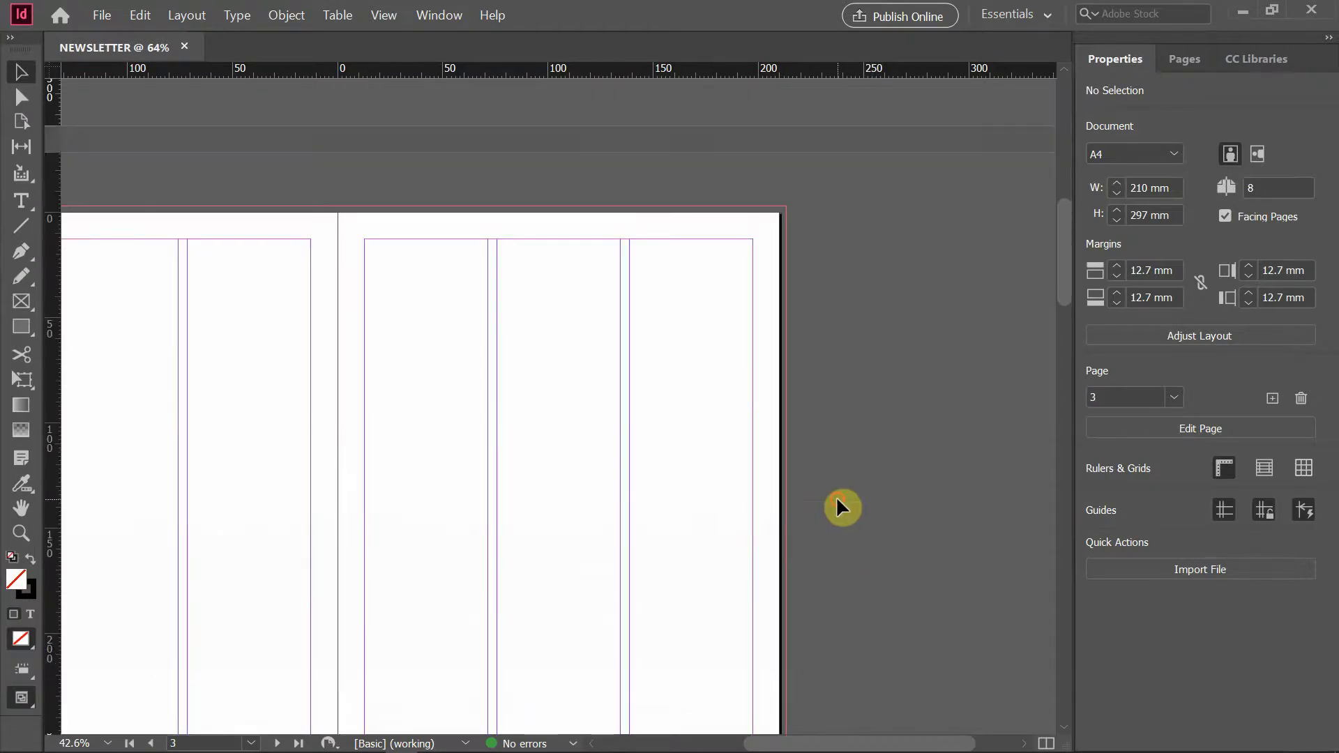
key(ctrl+alt+0)
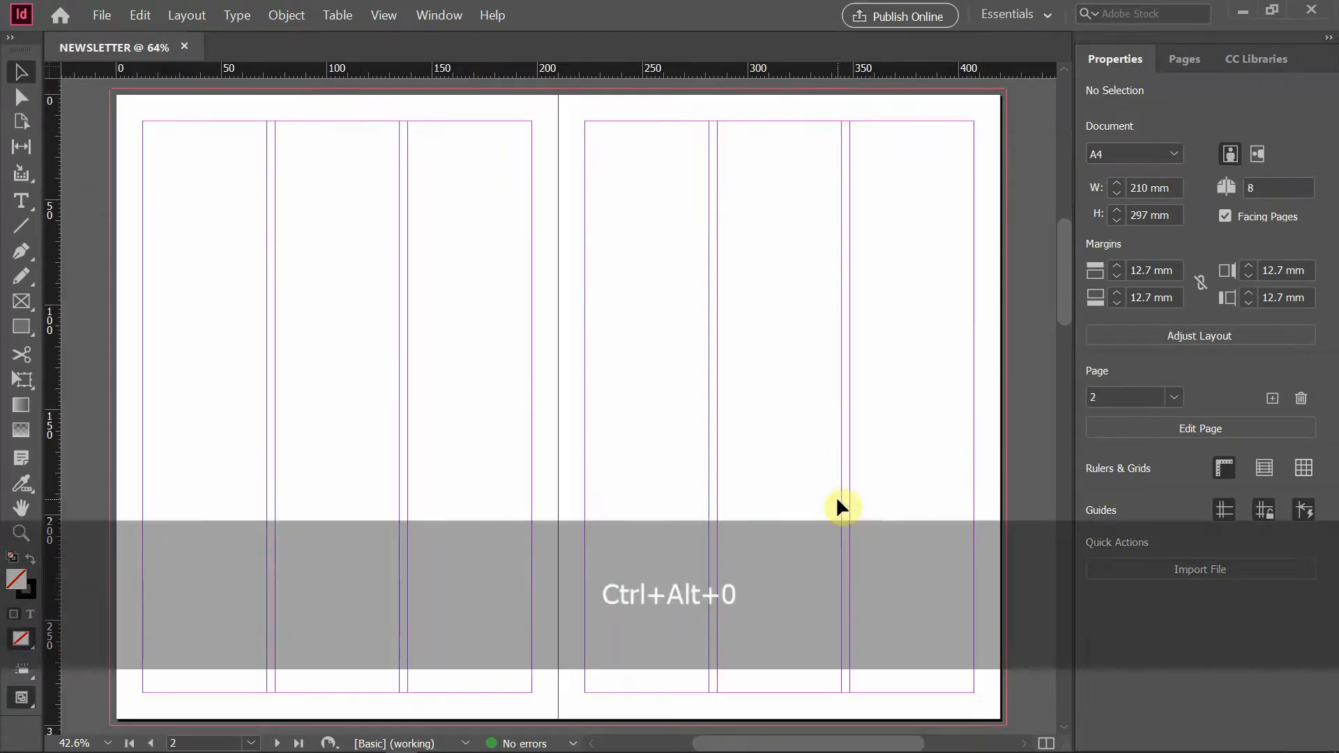
scroll(729, 464, down, 8)
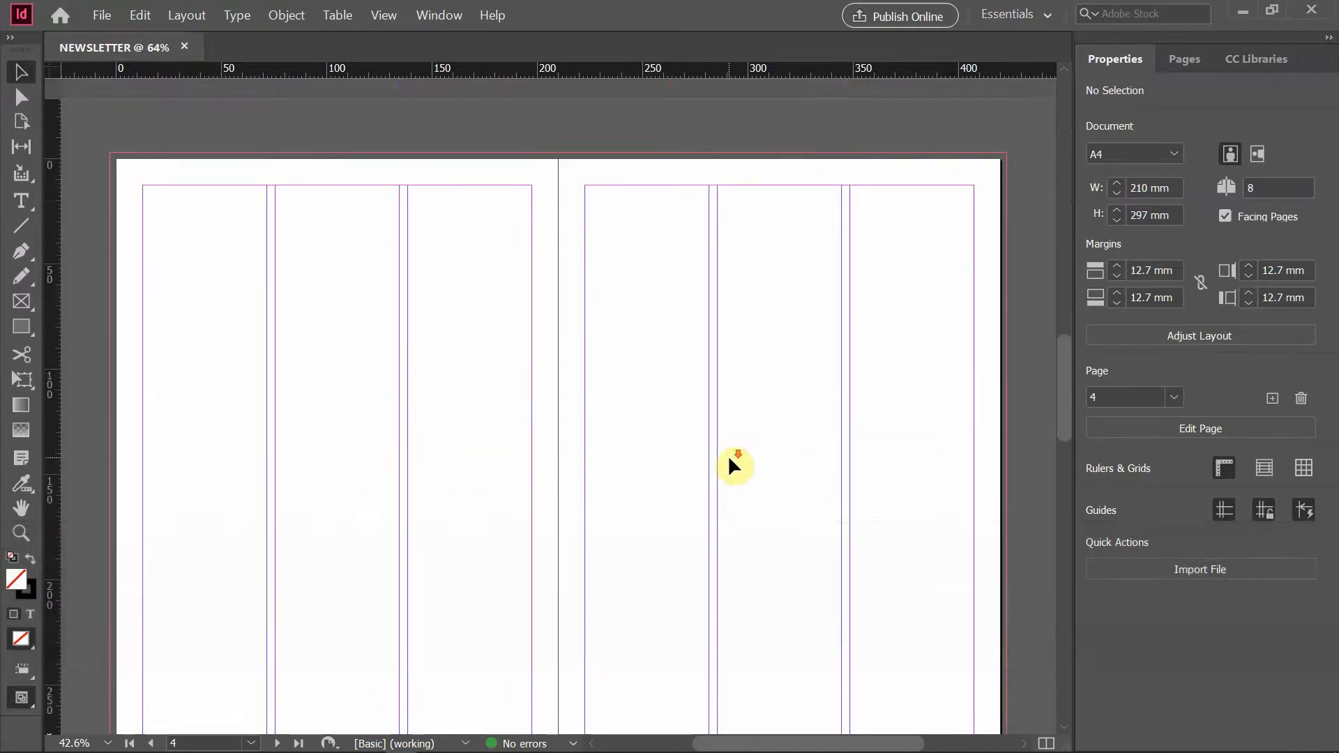
scroll(734, 467, down, 17)
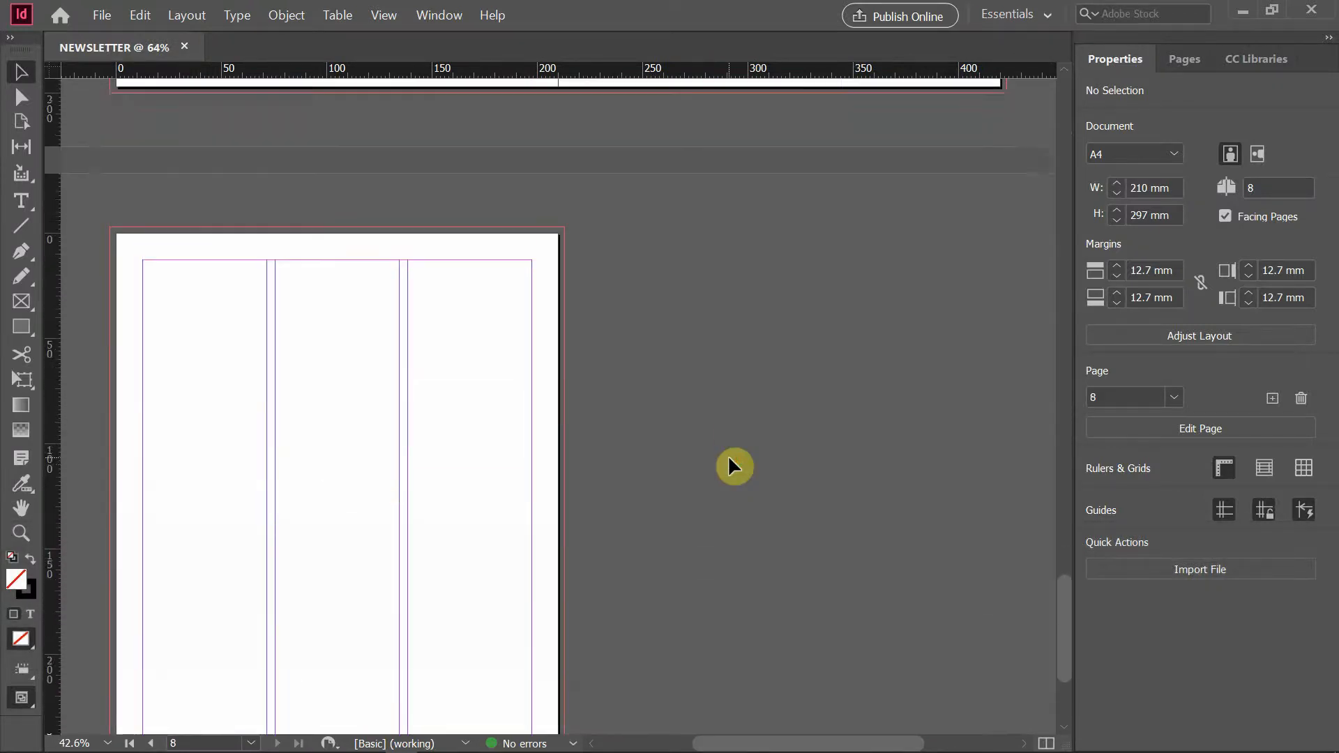
scroll(735, 466, down, 4)
scroll(735, 467, up, 15)
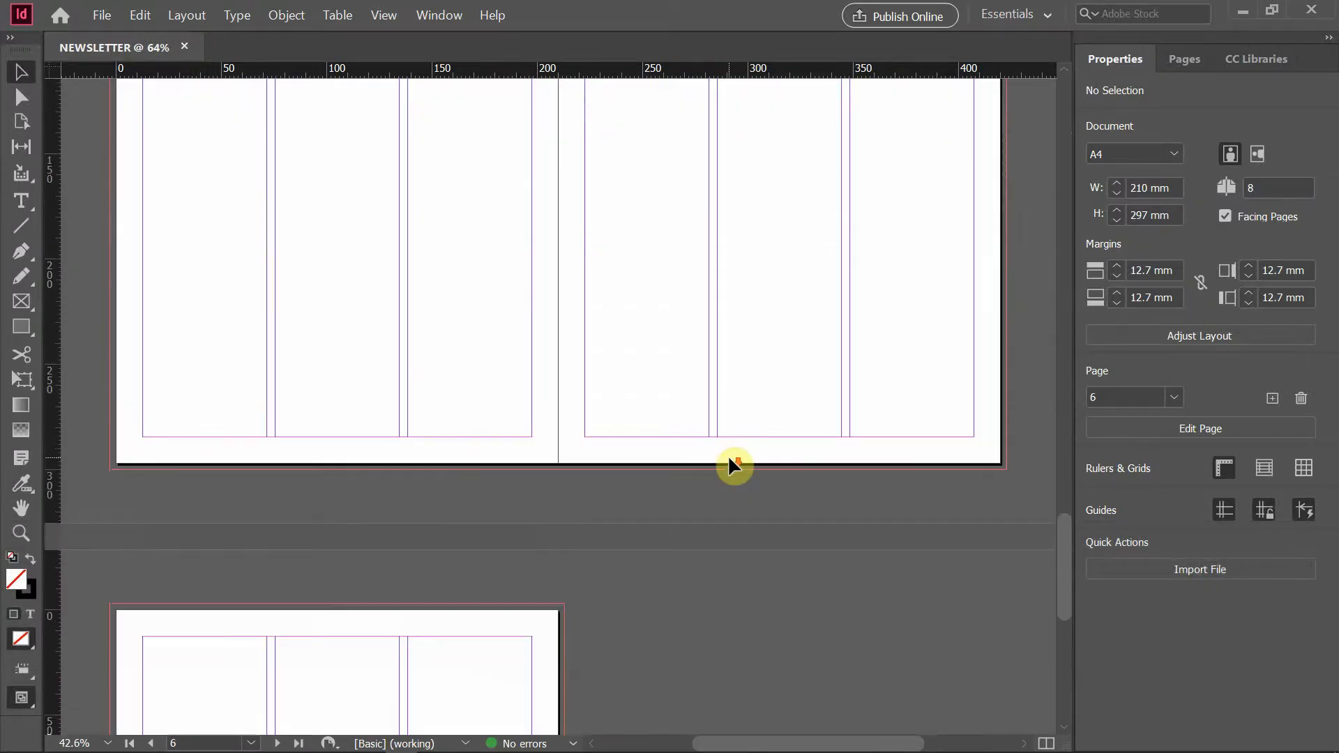
scroll(735, 466, up, 9)
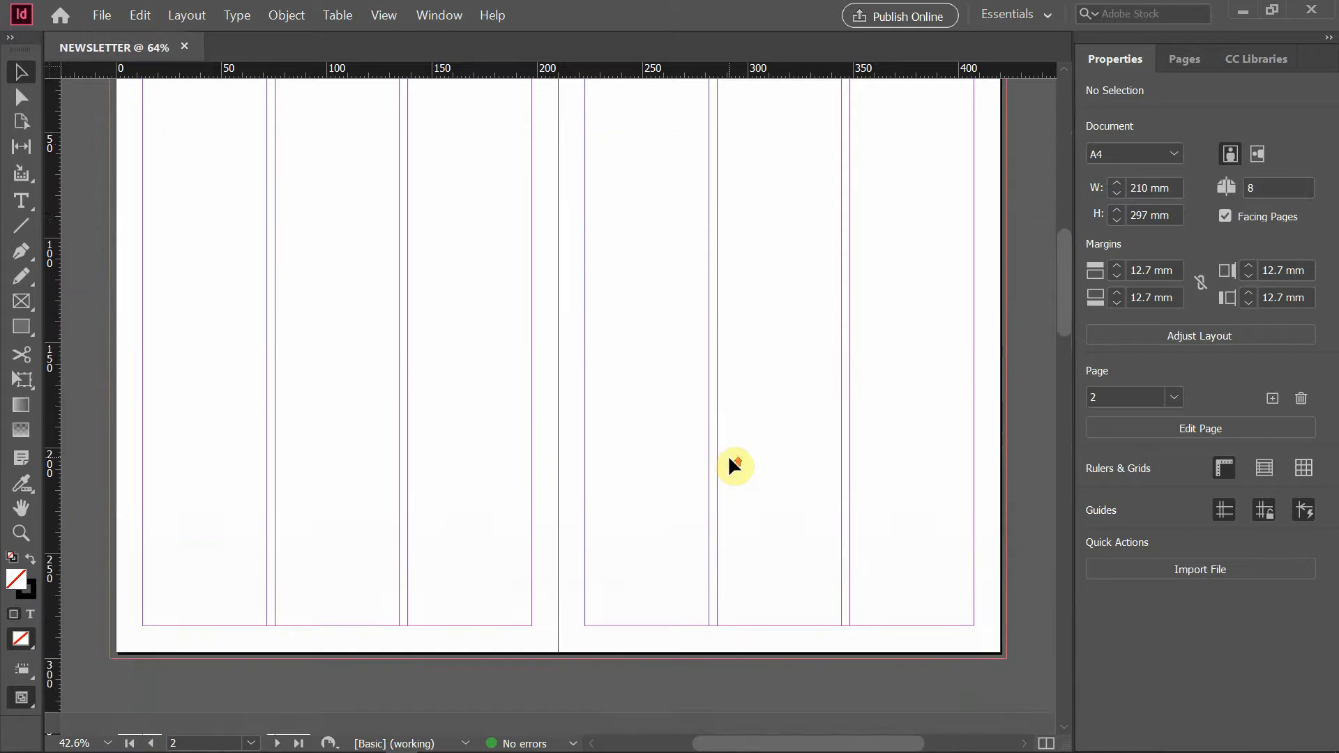
scroll(734, 466, up, 3)
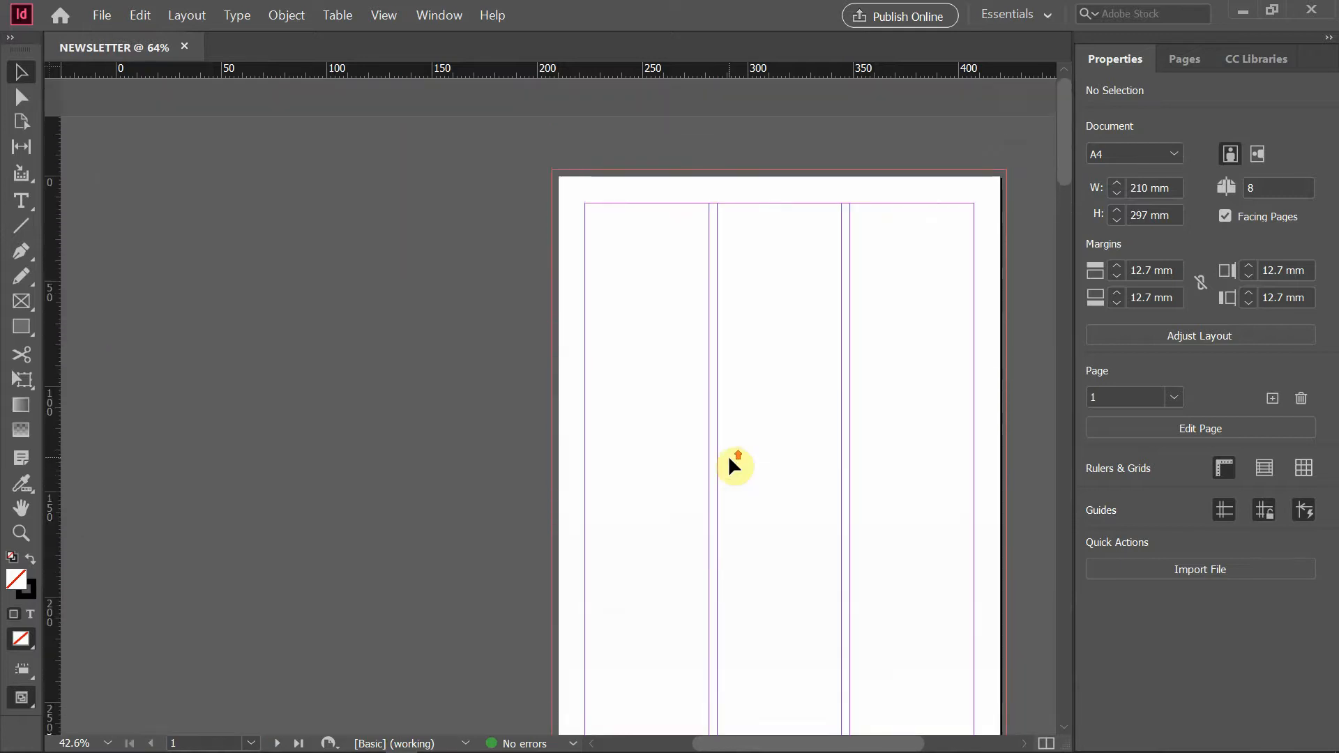
scroll(734, 467, down, 3)
scroll(735, 466, up, 1)
scroll(941, 227, down, 6)
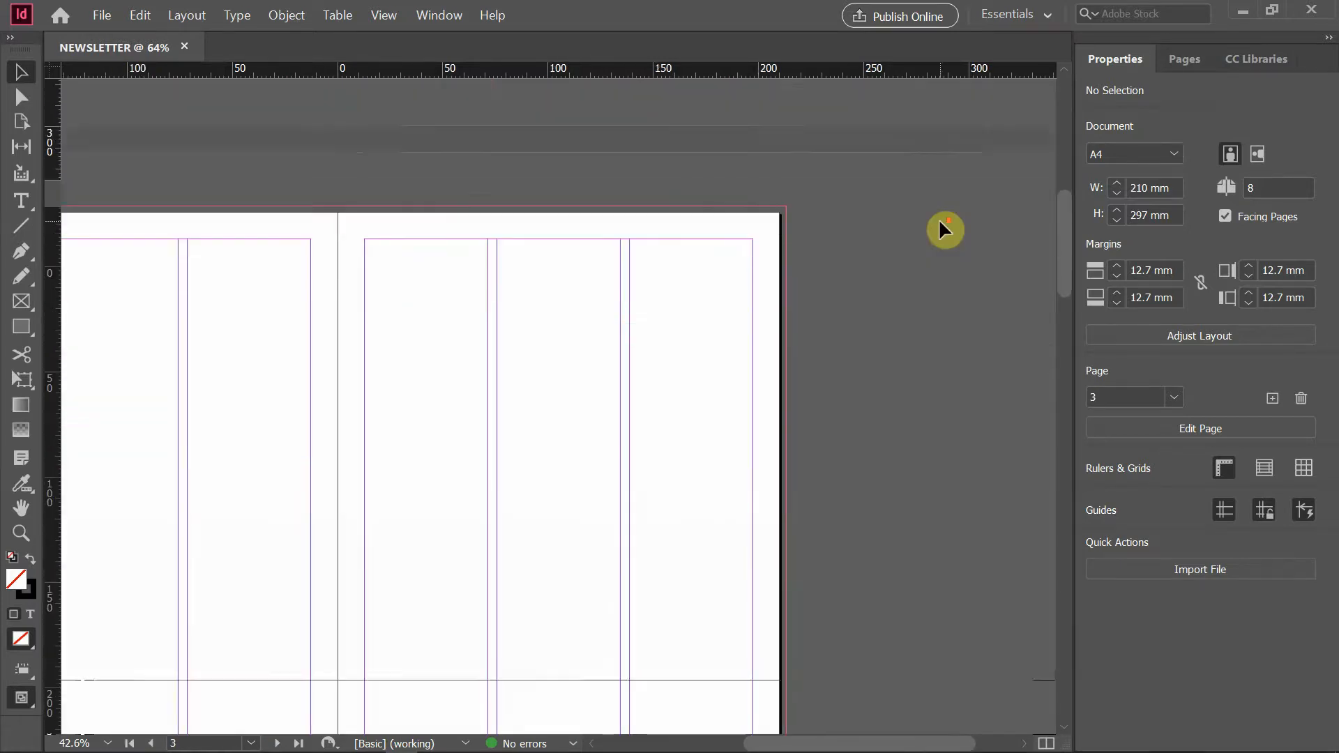
key(ctrl+alt+0)
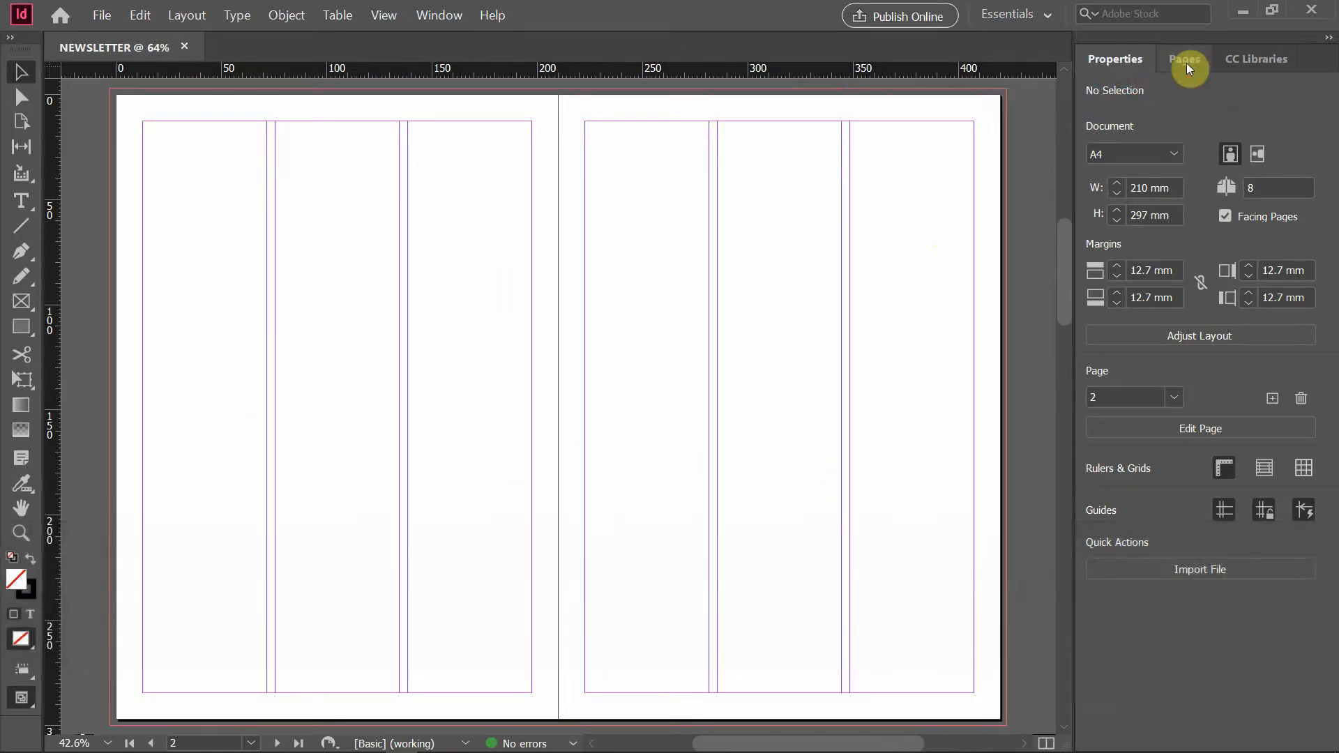
Step: Open the left page of the A-Master spread for editing
click(1188, 61)
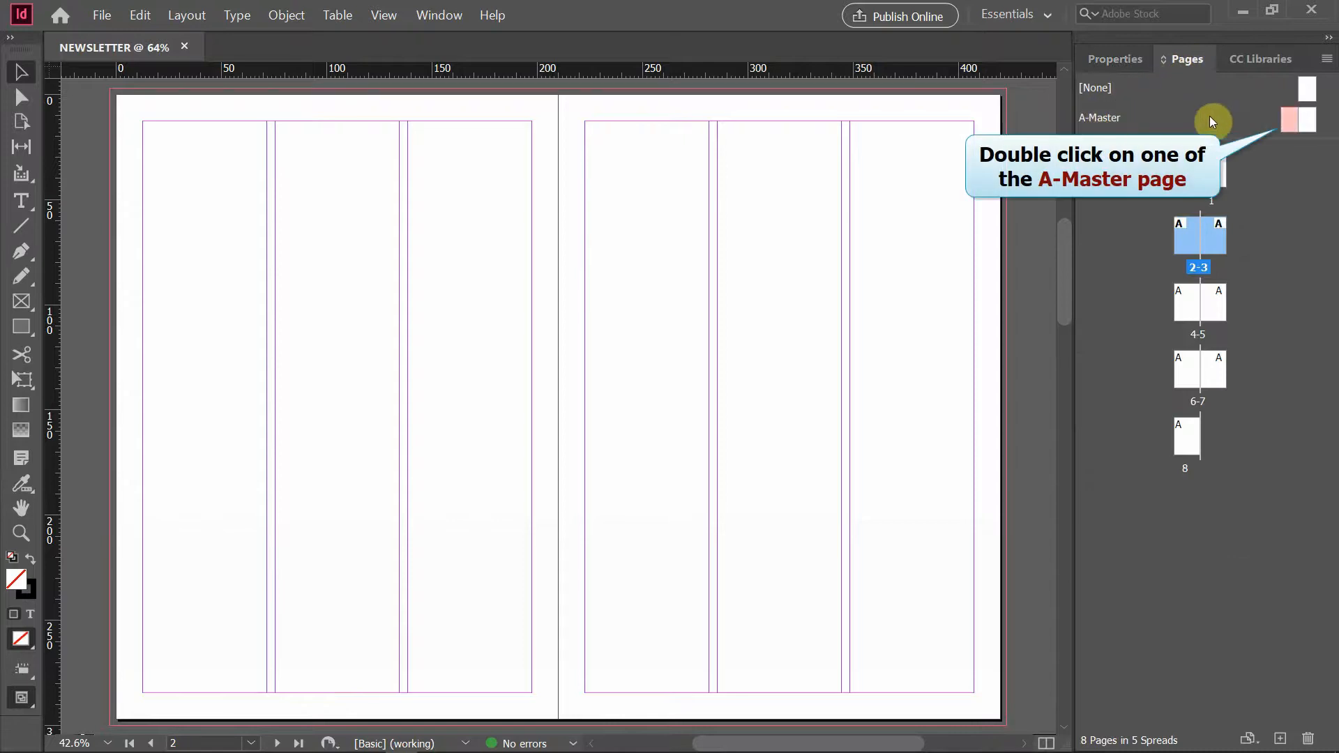
click(1289, 122)
double_click(1289, 124)
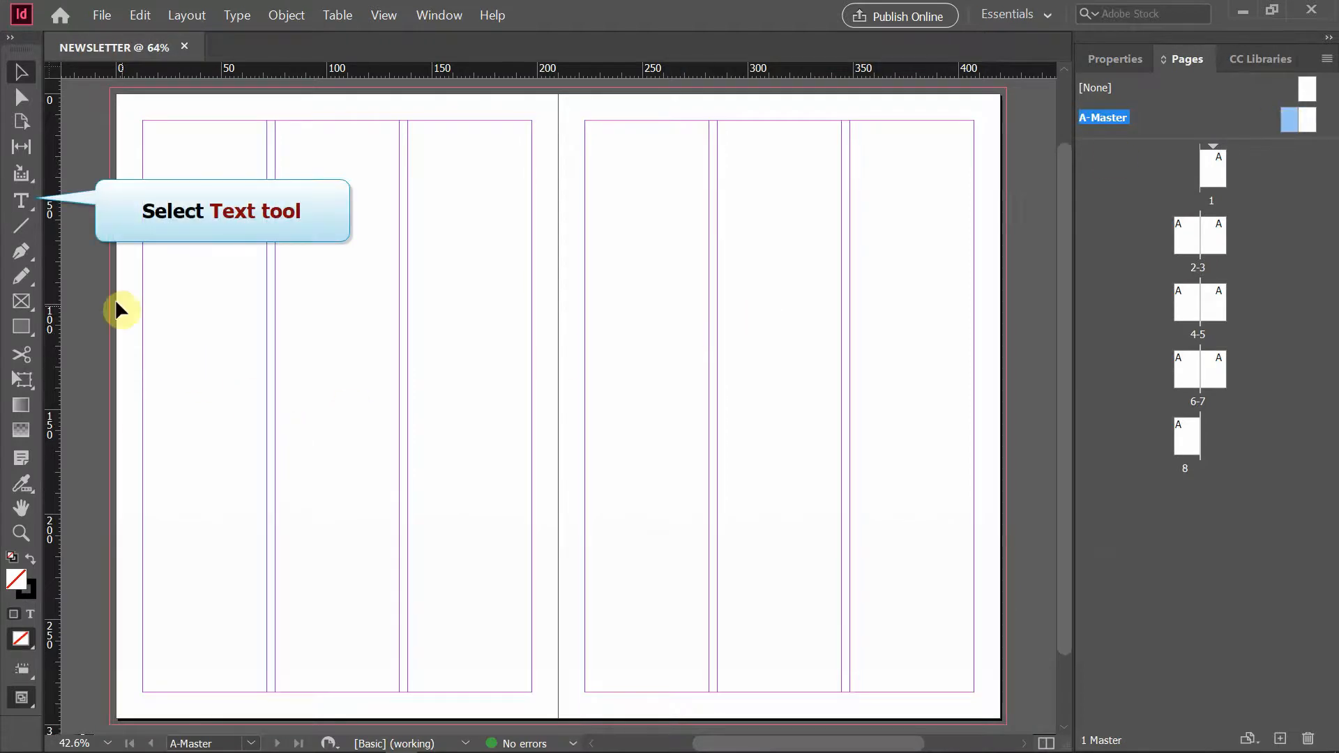
Step: Draw a small text frame in the lower-left margin corner of the left master page and insert a Next Page Number marker
click(22, 201)
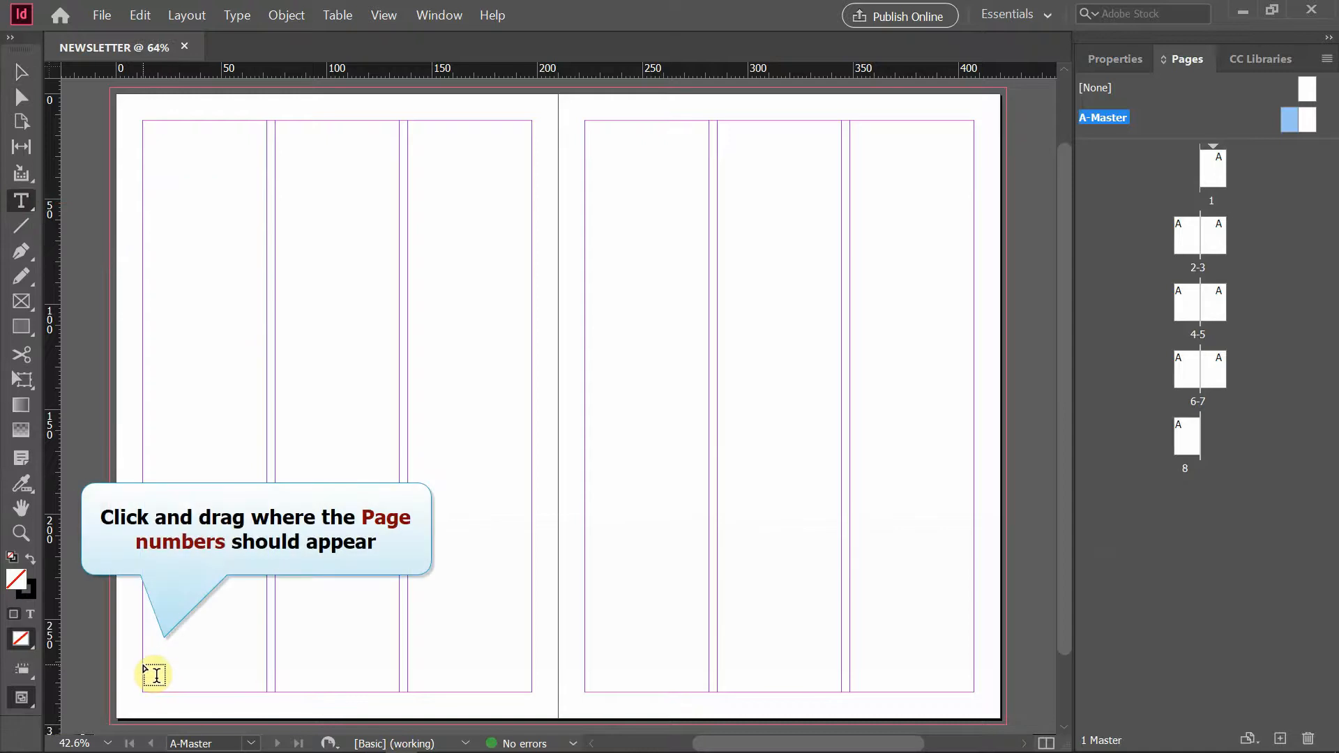
drag(143, 662, 169, 687)
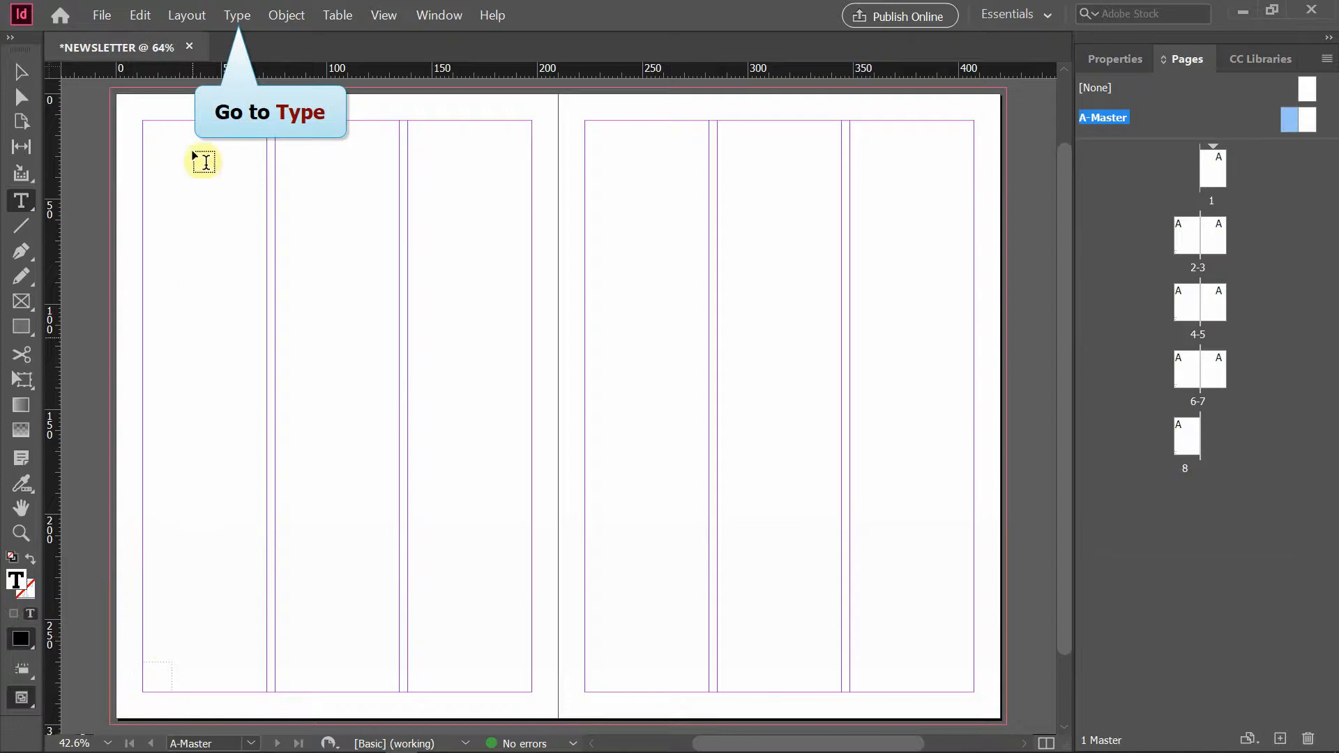
click(239, 15)
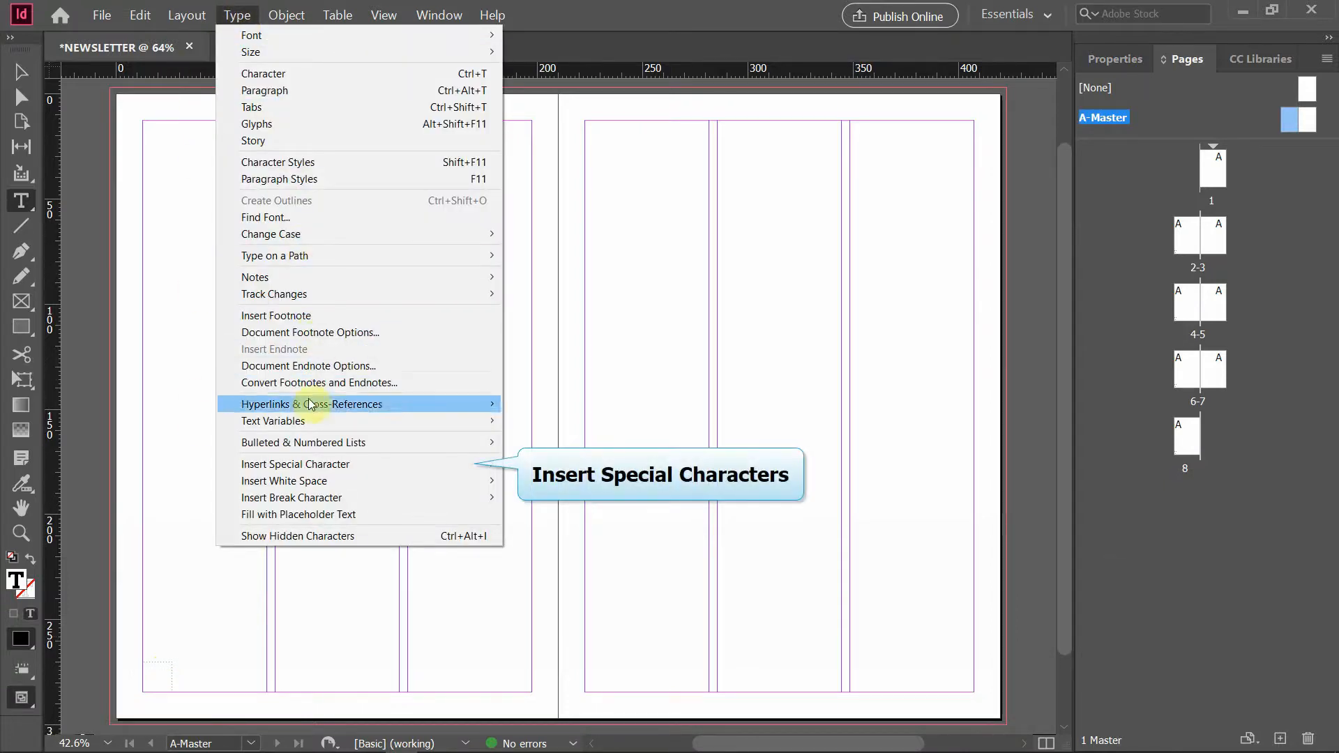
mouse_move(325, 465)
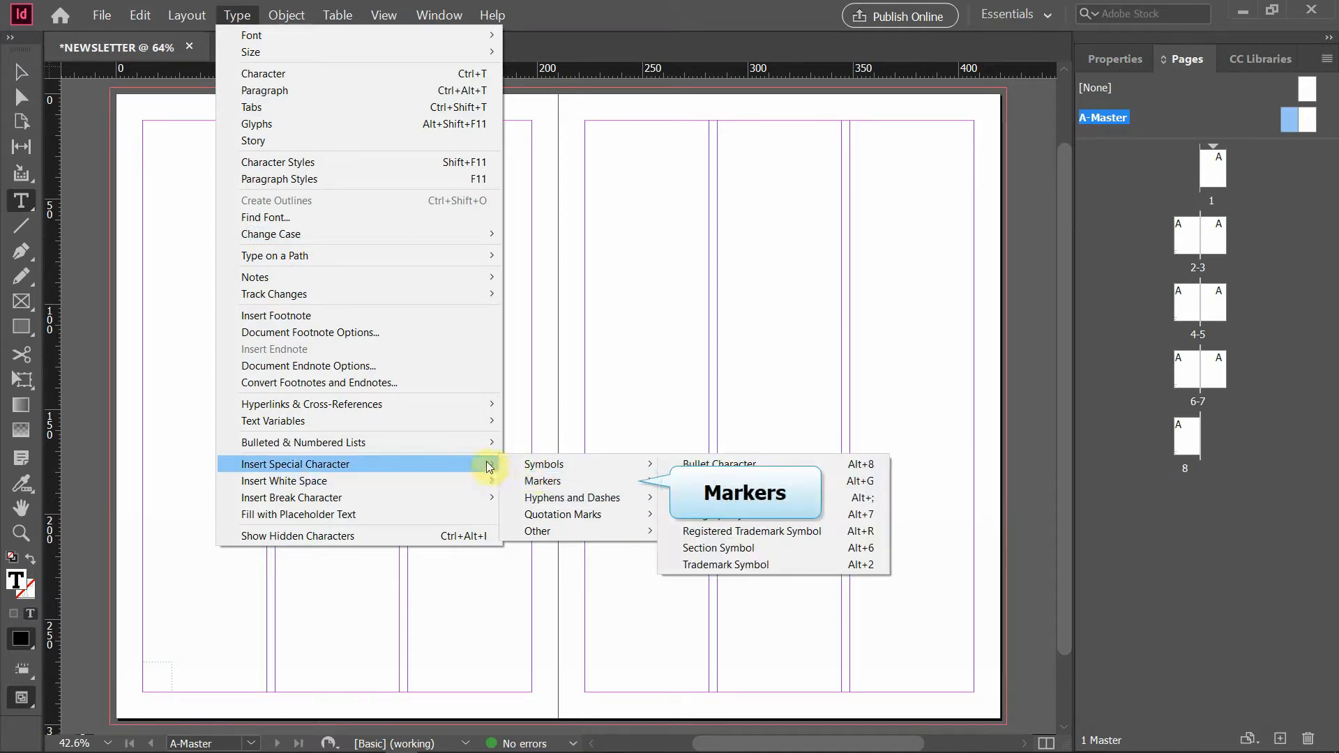
mouse_move(540, 483)
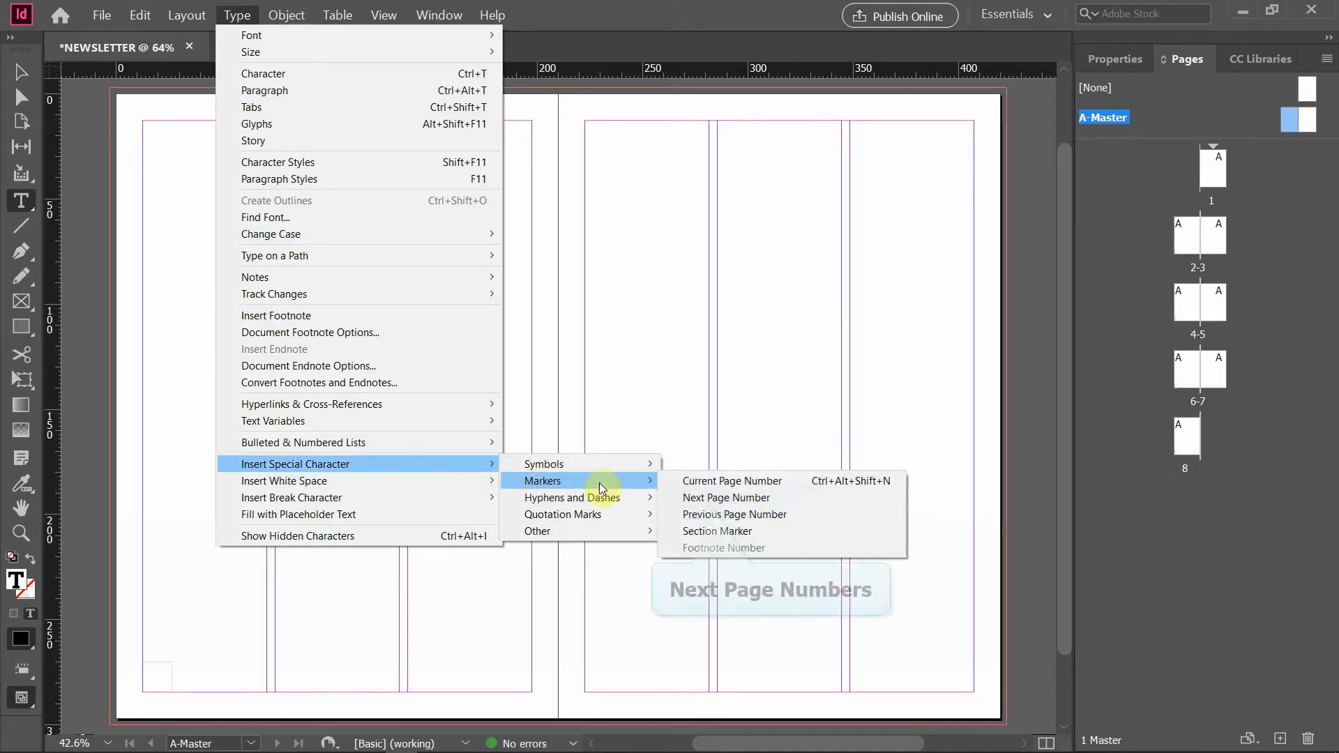
click(740, 500)
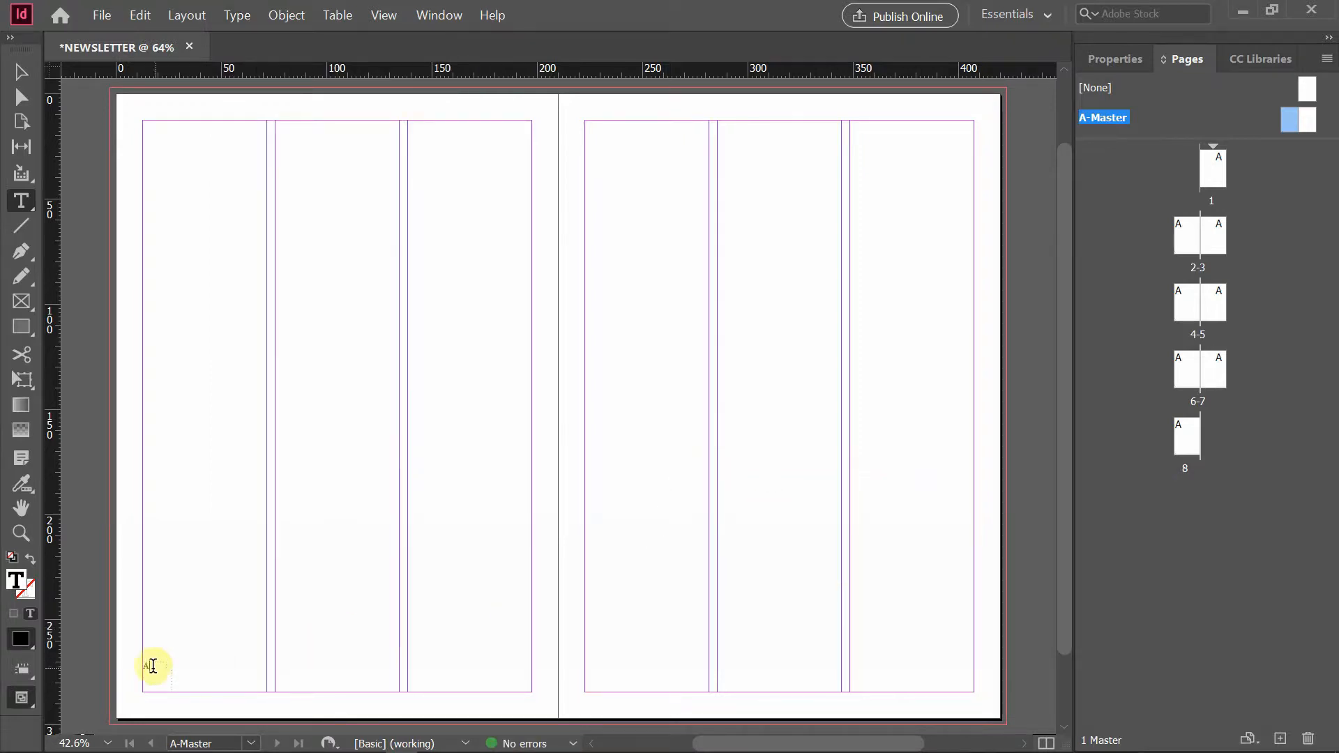
Step: Set the font of the page number marker on the left master page to Mont Heavy DEMO
double_click(151, 667)
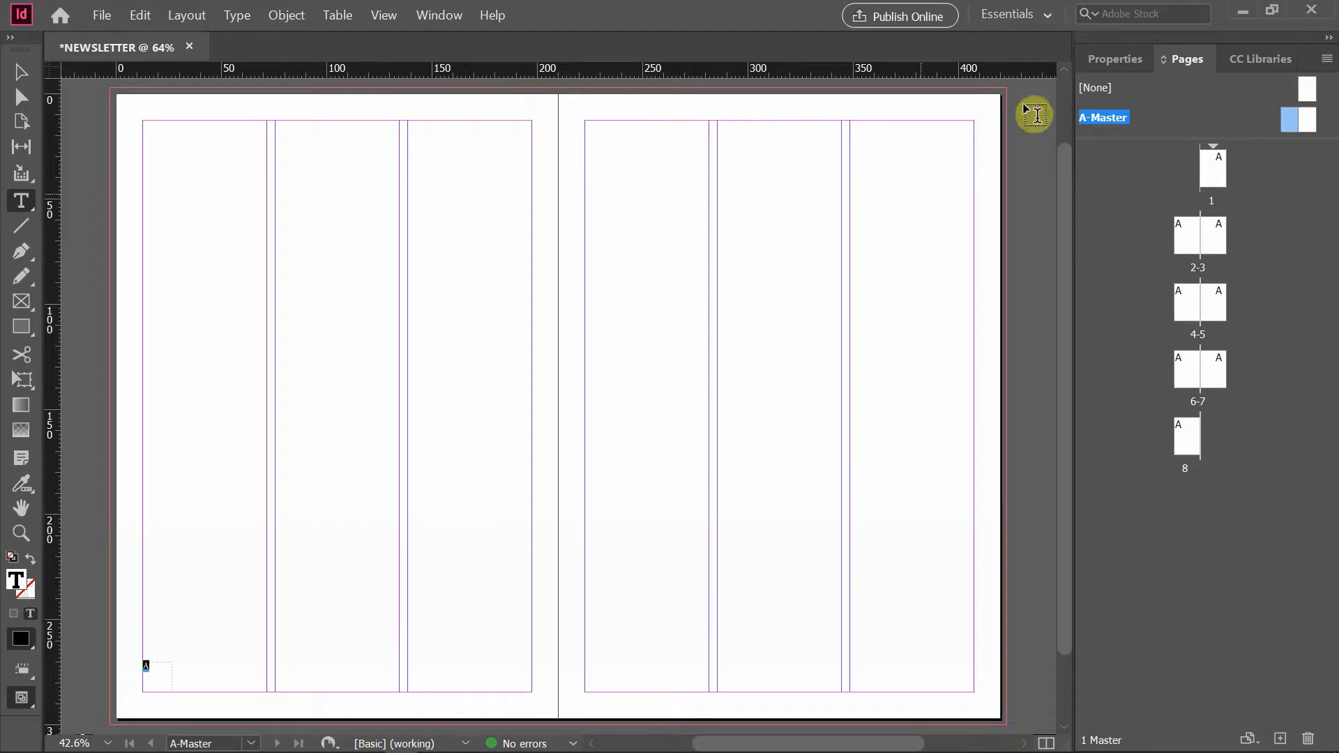
click(1116, 61)
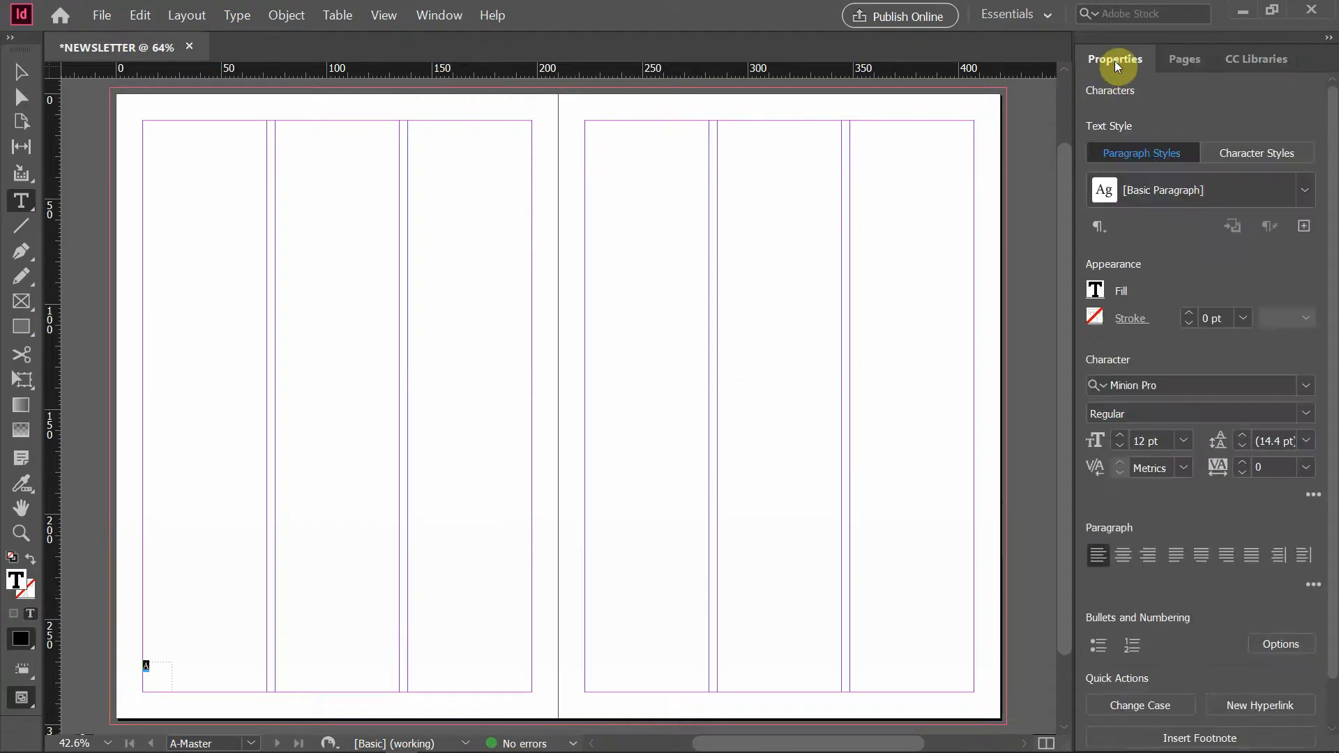
click(1145, 443)
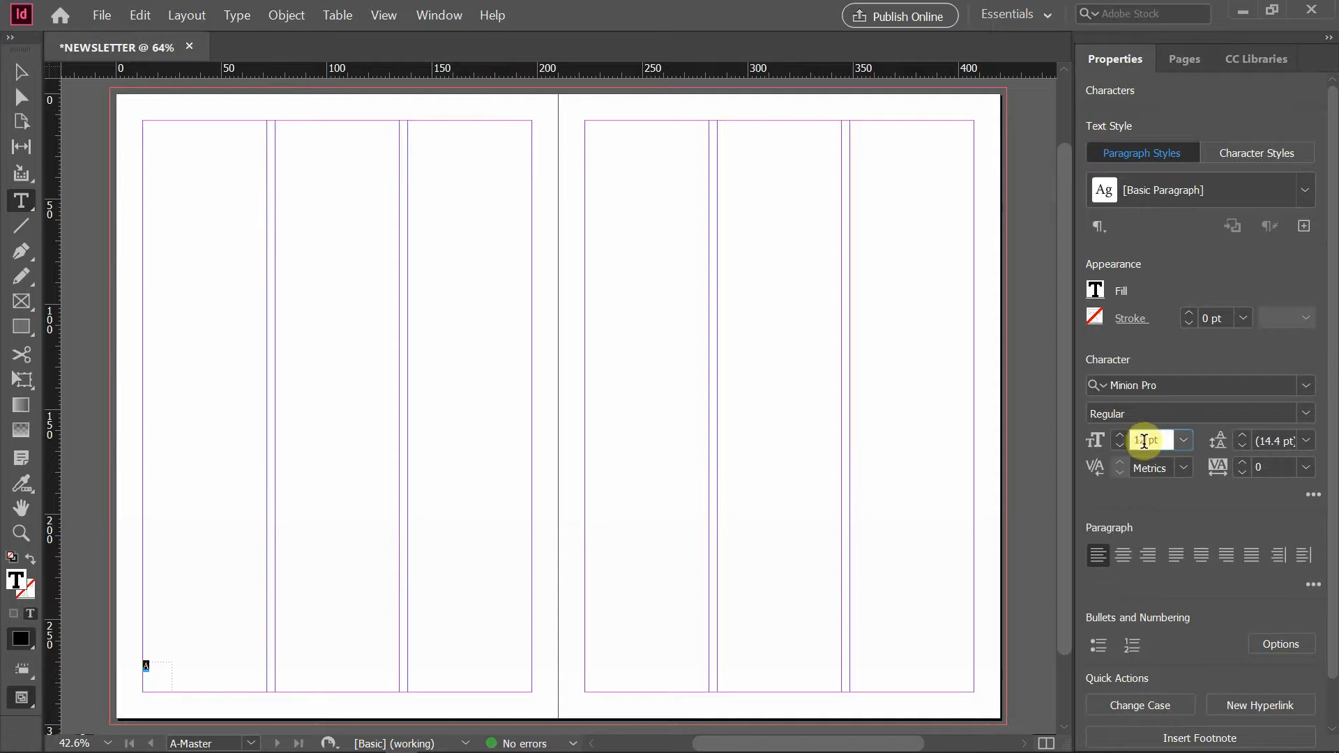
click(1130, 383)
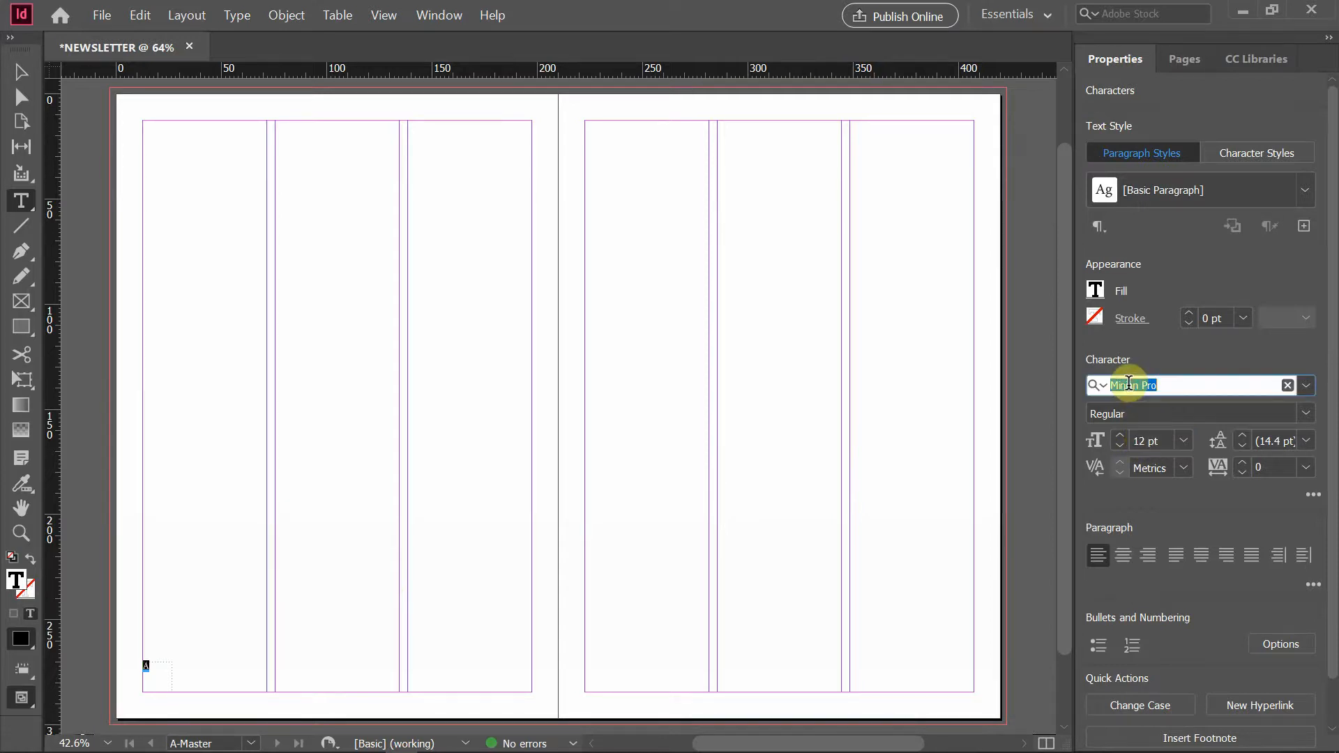
text(mon)
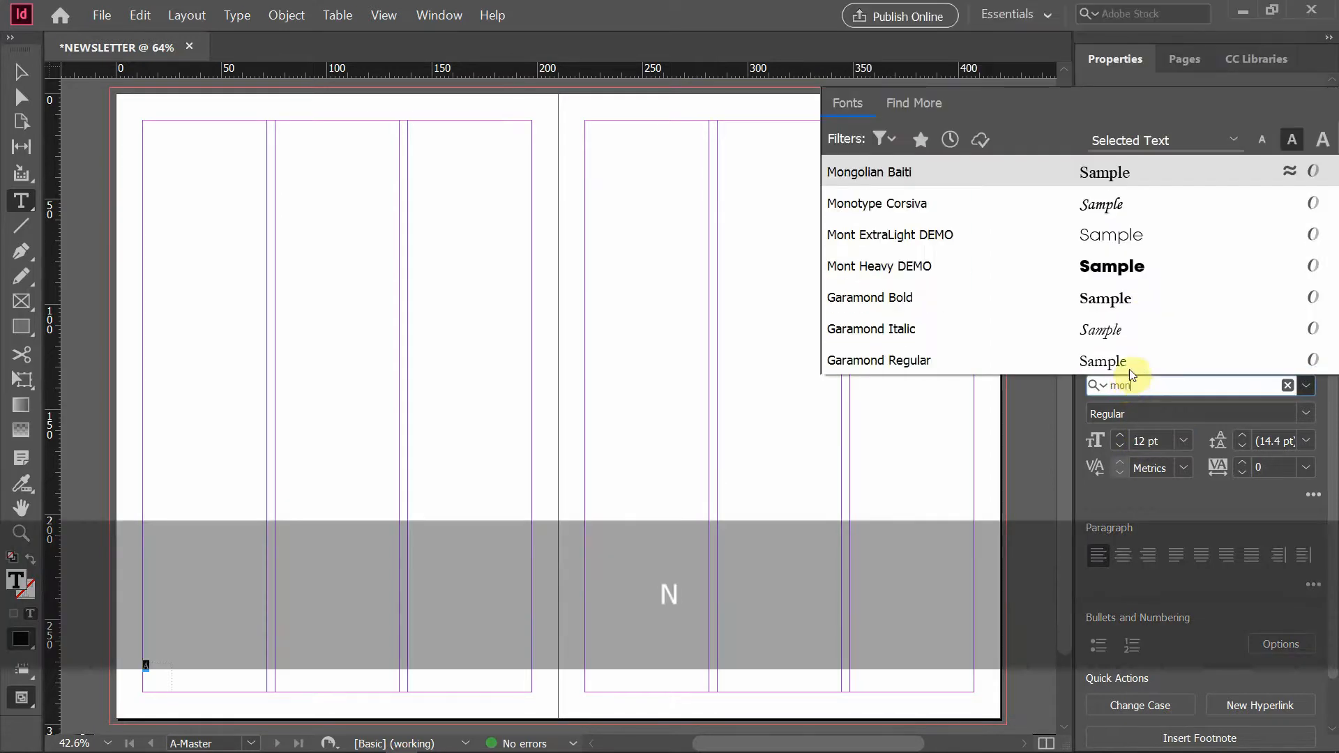
click(1109, 268)
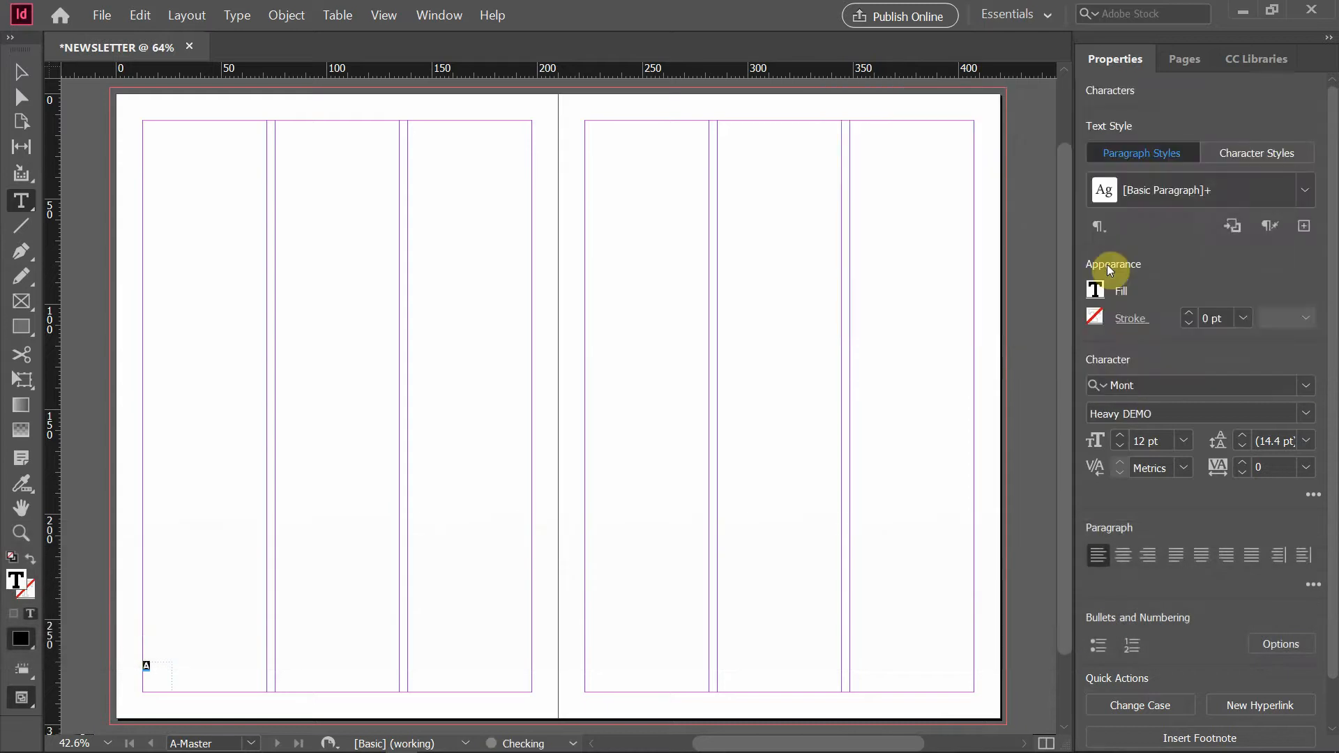
Step: Try a font size of 20 pt on the page number marker
click(1144, 441)
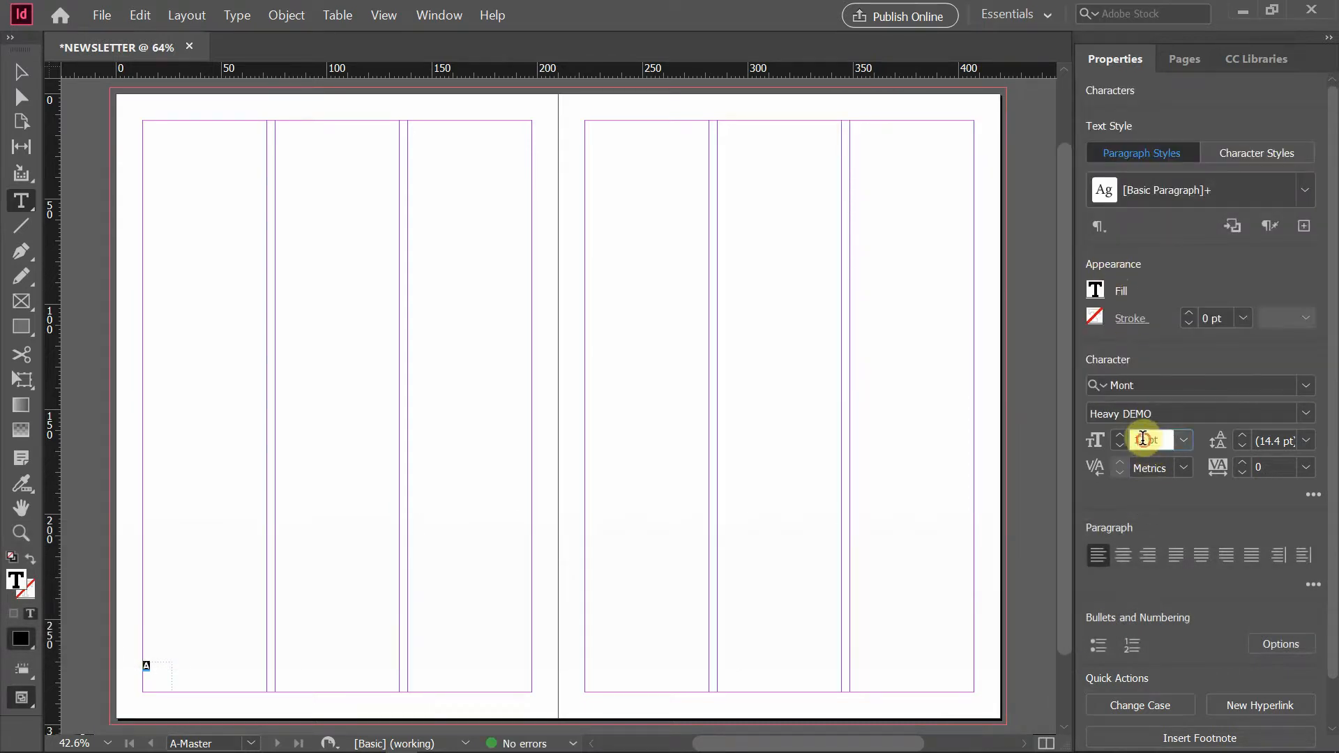
text(2)
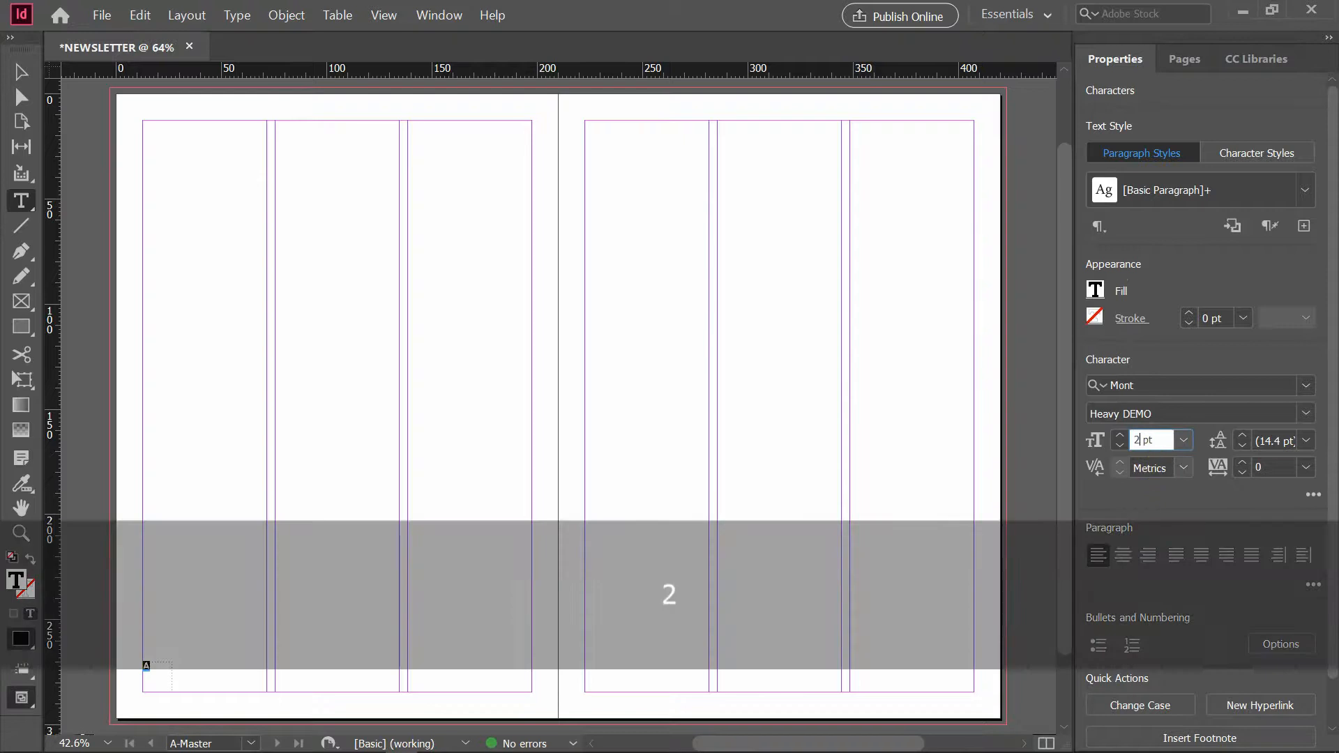
text(0)
key(Return)
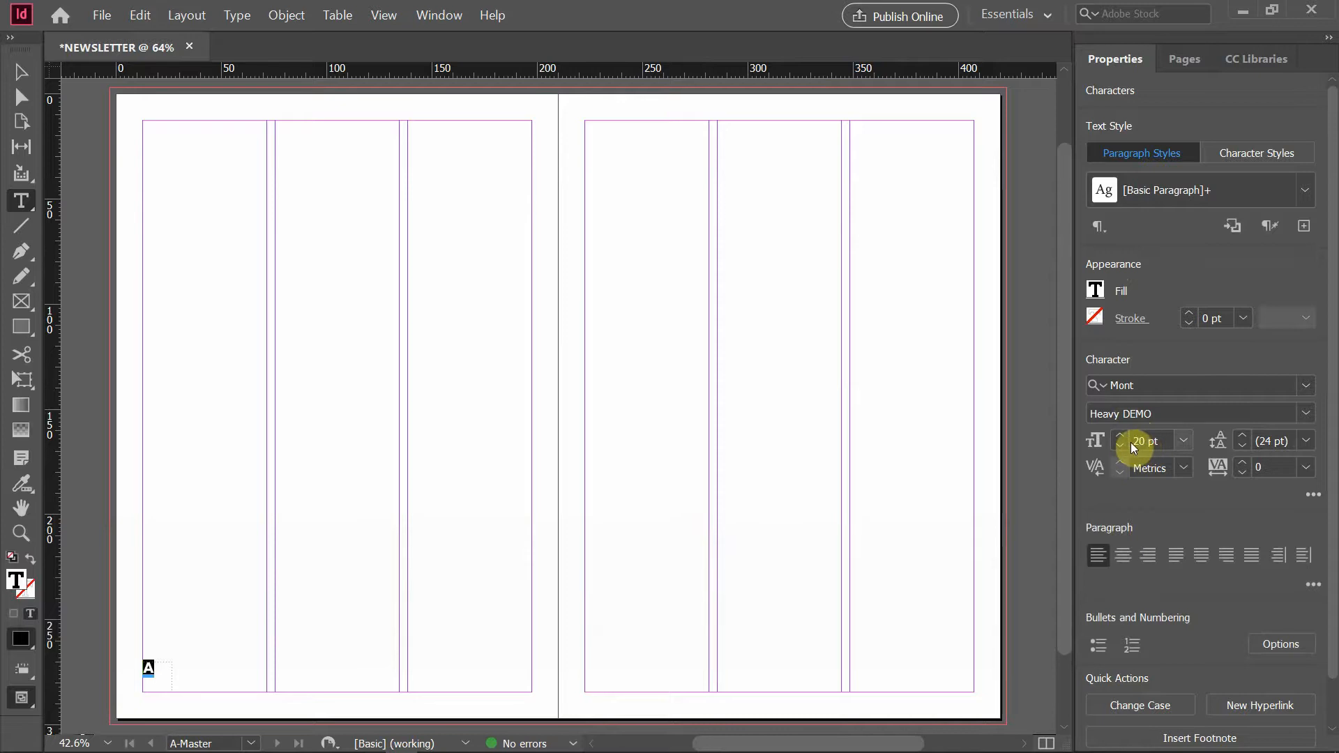
Step: Set the page number marker's font size to 30 pt
click(1138, 440)
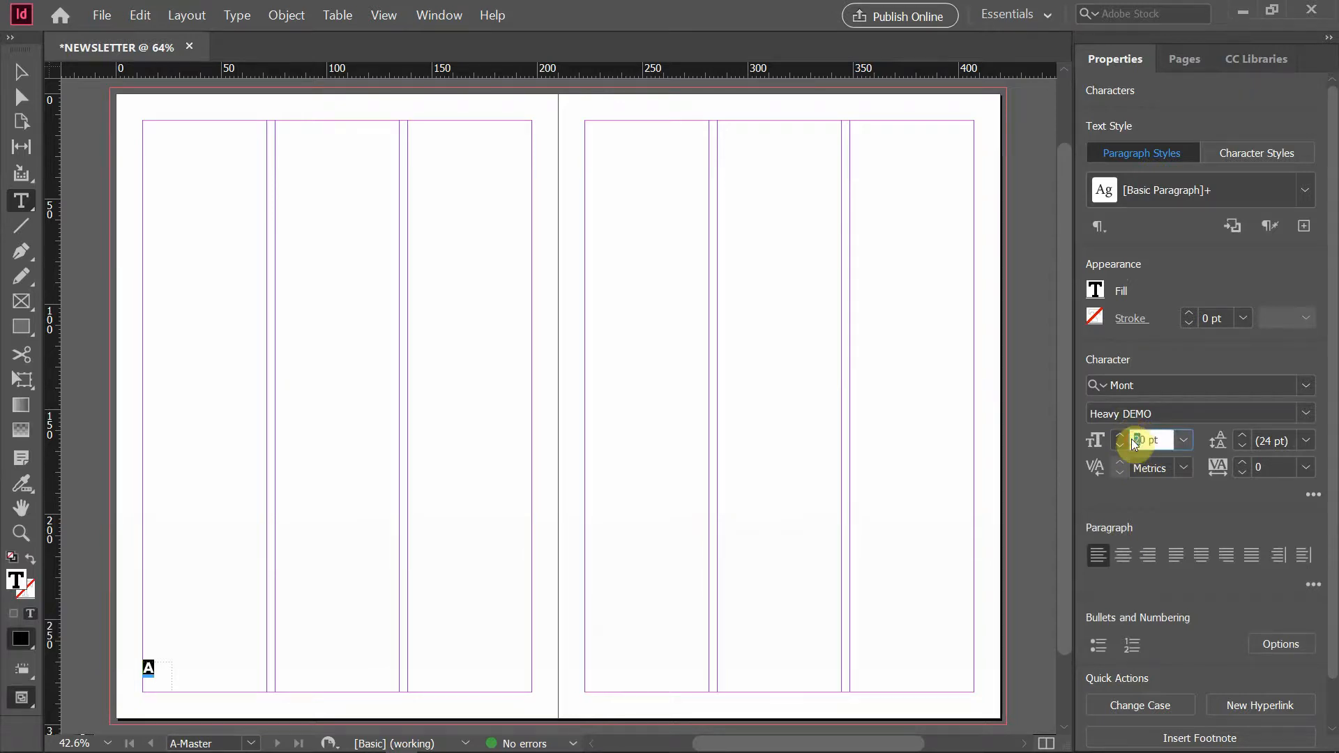
text(30)
key(Return)
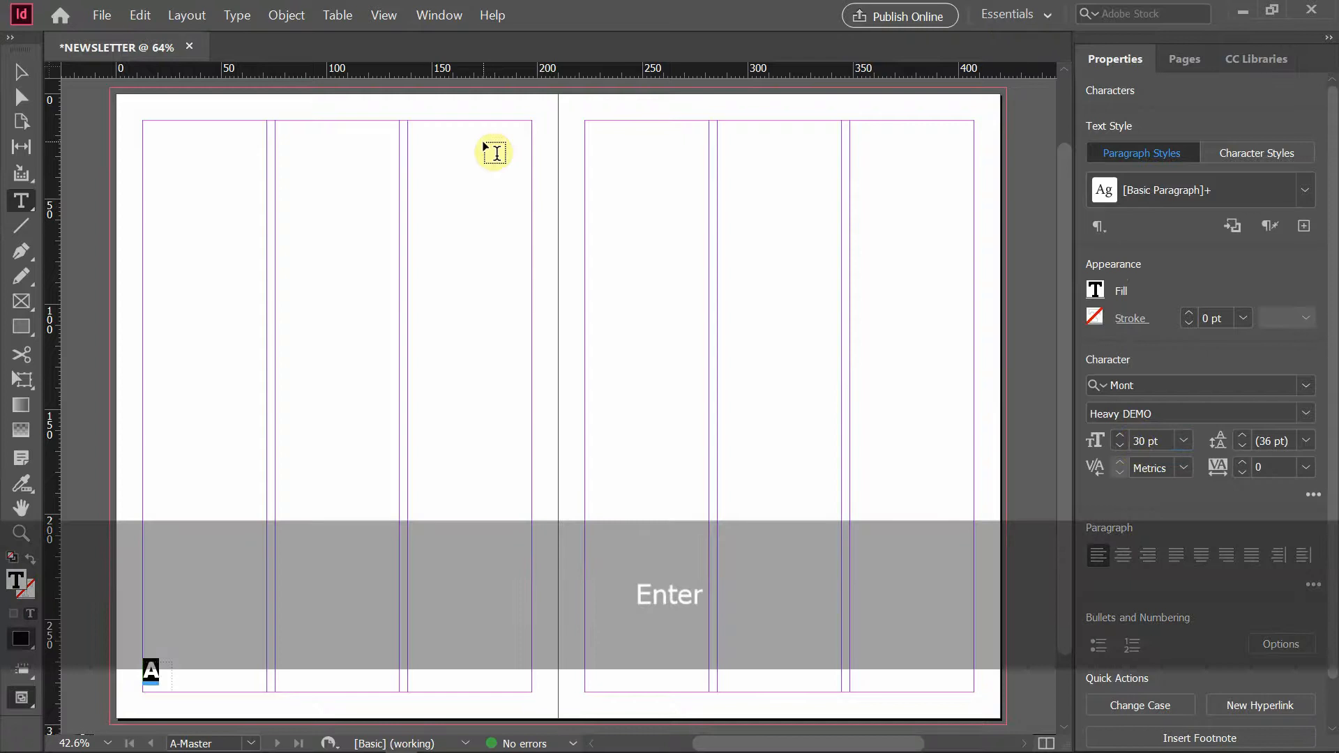
Step: Shrink the page number's text frame tightly around the marker to about 8.4 by 7.7 mm, keeping it in the lower-left margin corner
click(19, 73)
scroll(439, 357, down, 3)
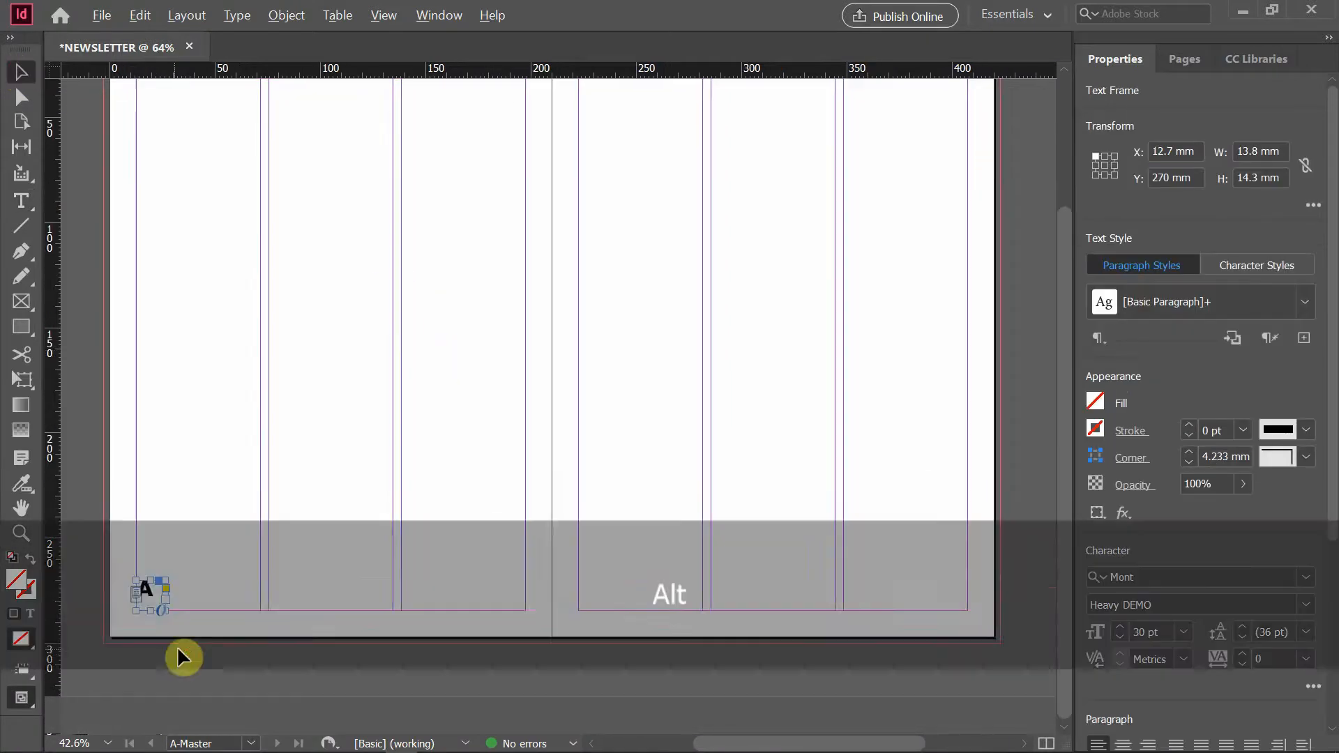
alt+scroll(183, 658, up, 5)
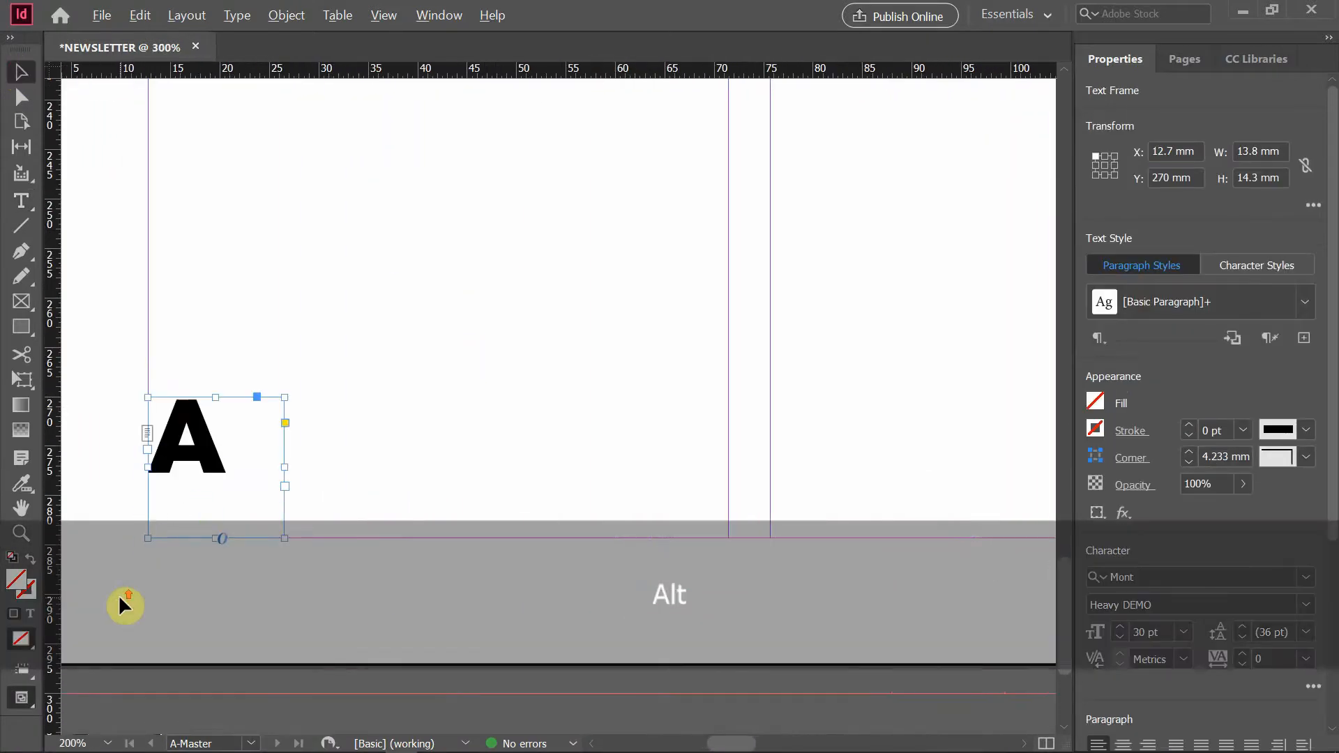
drag(215, 396, 218, 464)
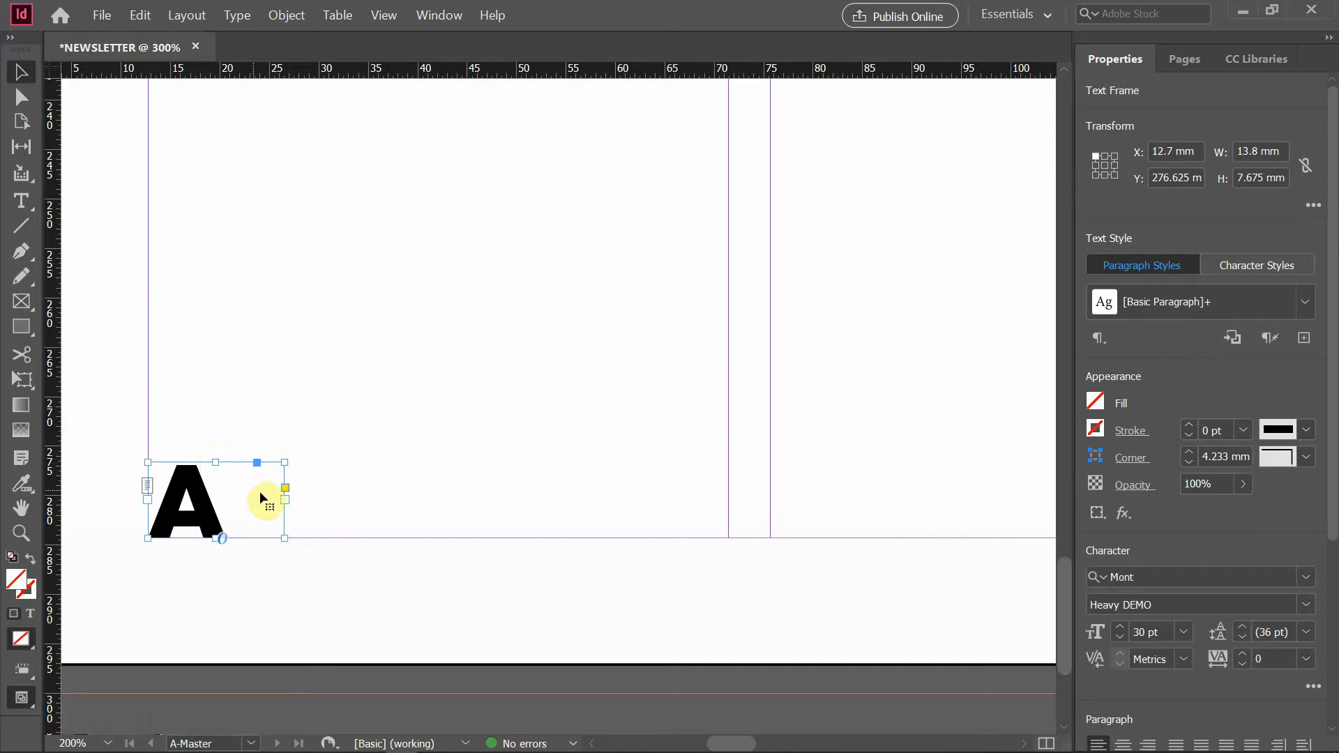
drag(286, 500, 231, 501)
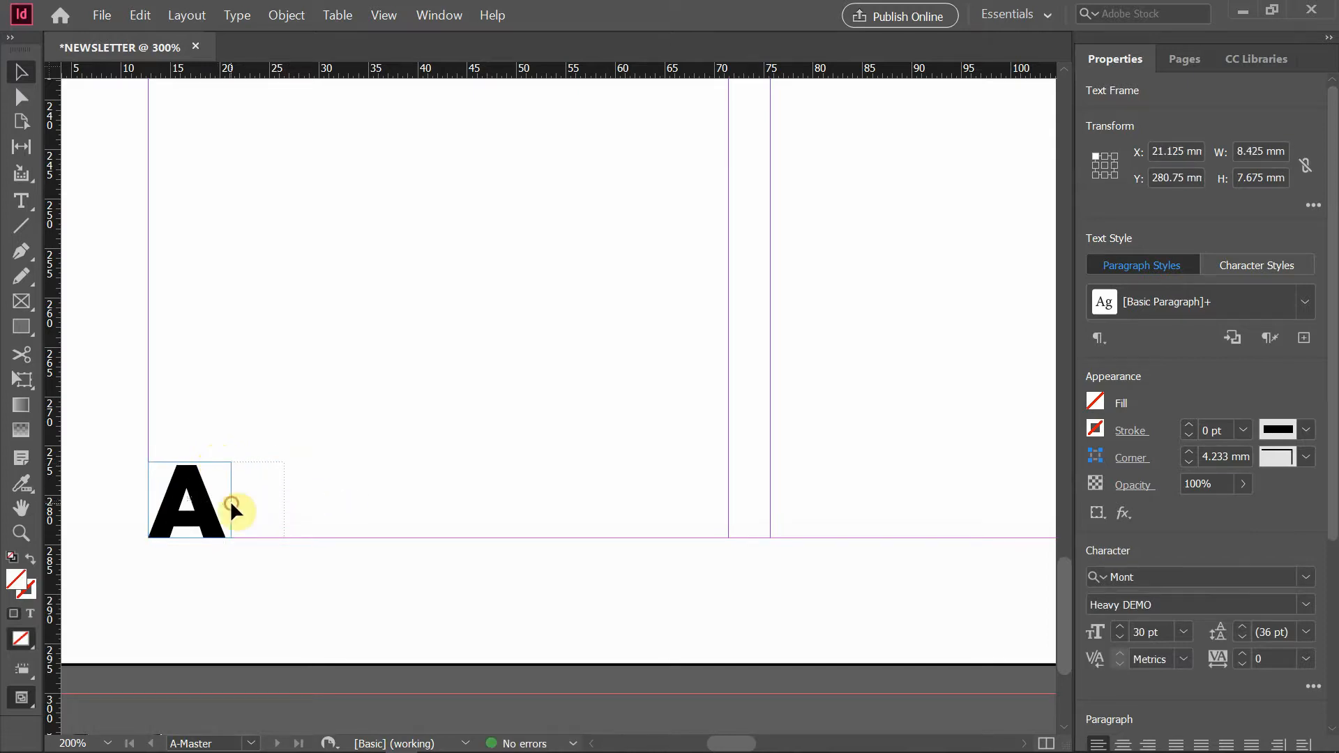
click(302, 459)
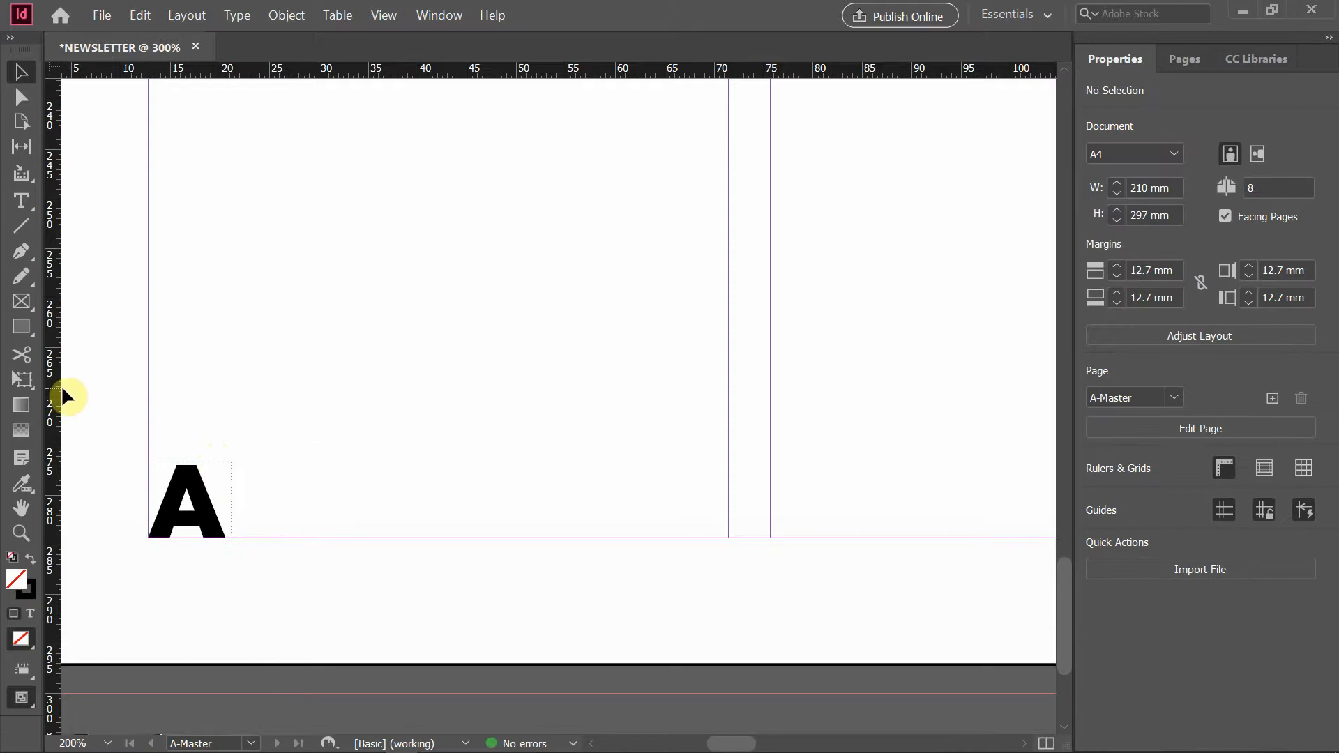
Step: Draw a thin vertical bar about 0.6 by 7.7 mm beside the page number, with no stroke and a C=100 M=0 Y=0 K=0 fill
click(20, 327)
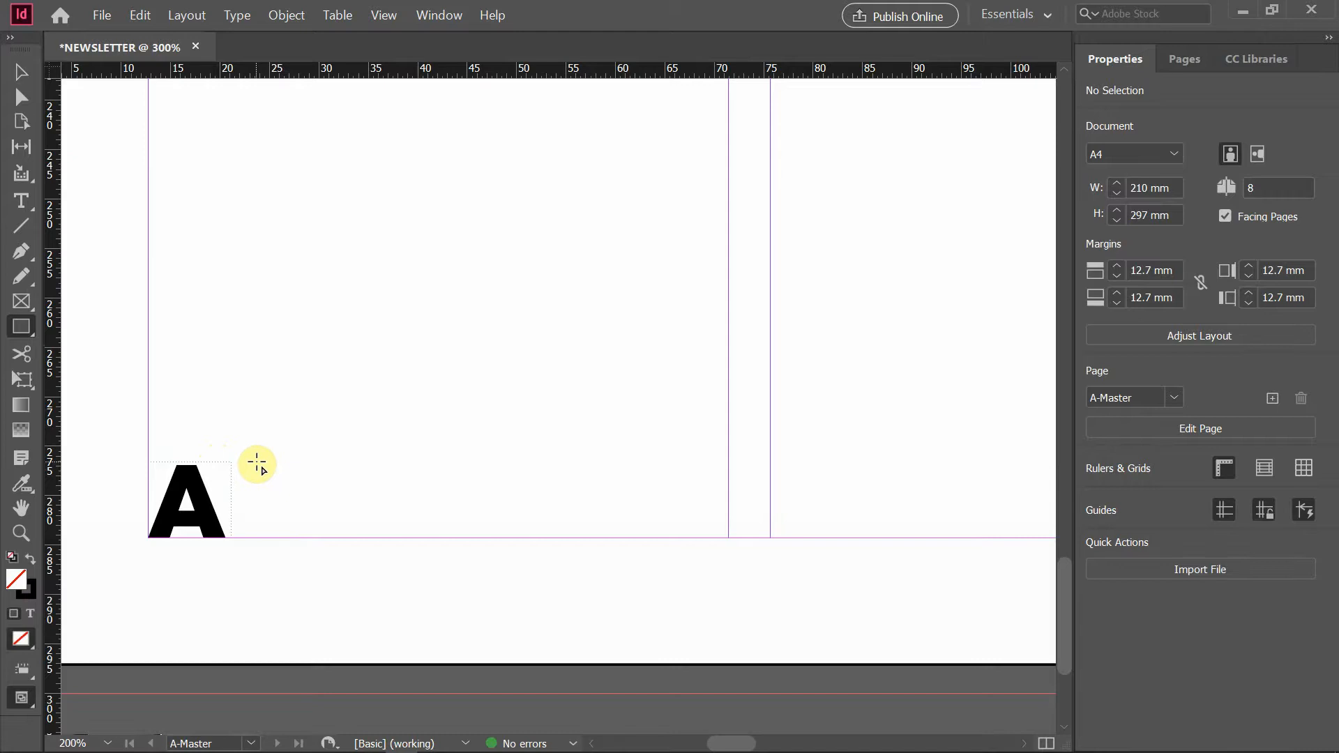
drag(257, 463, 263, 533)
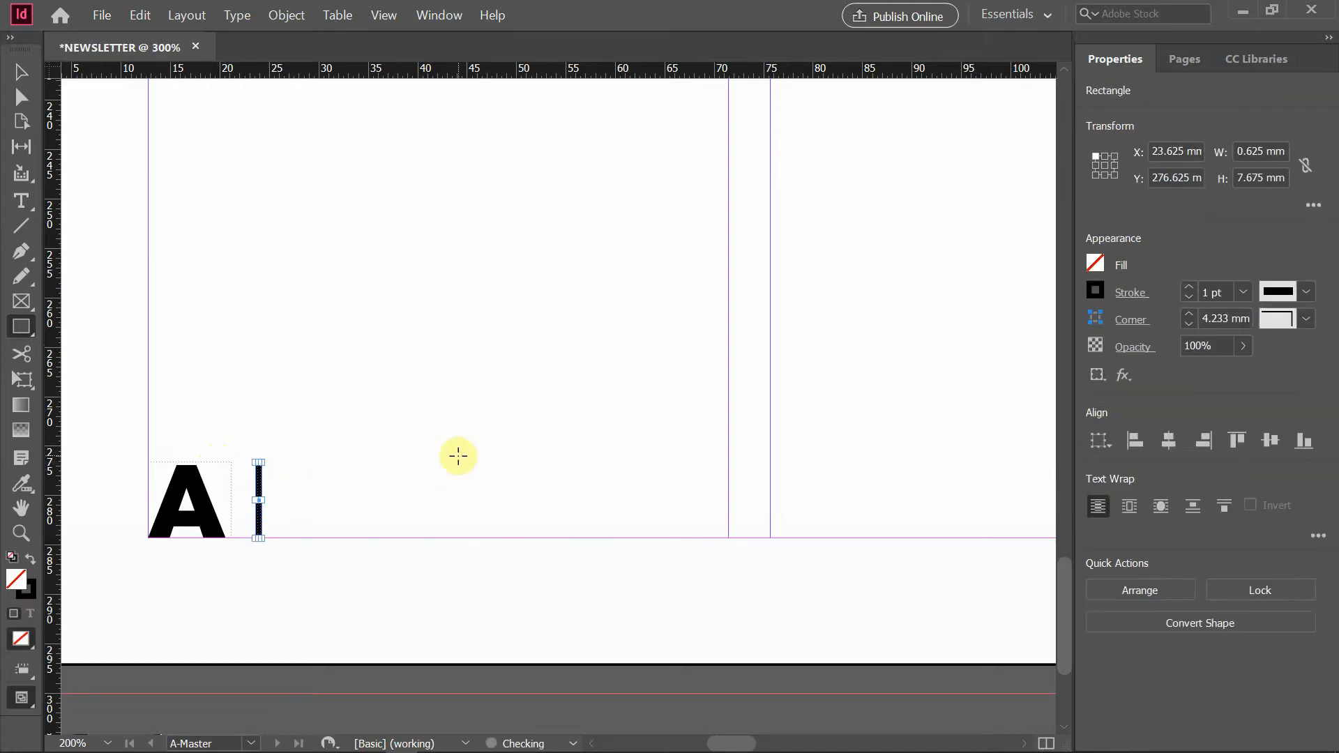
click(1096, 292)
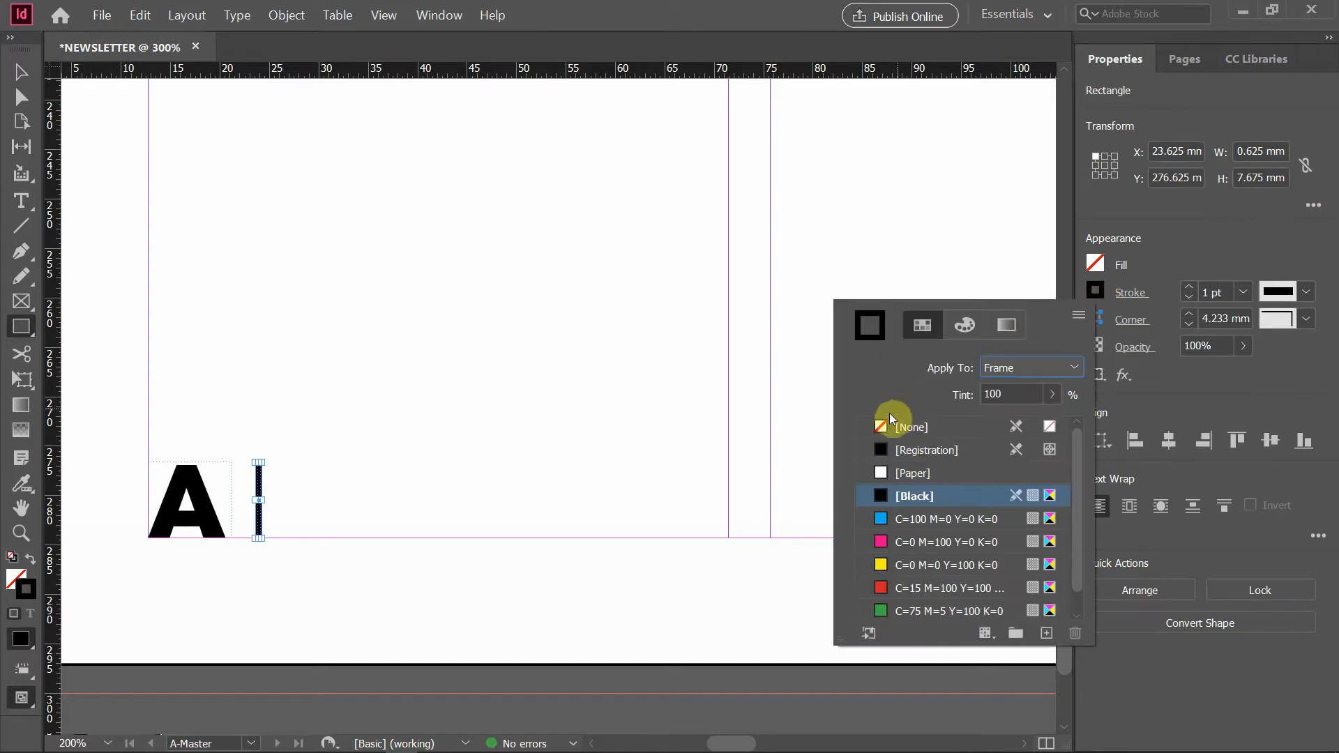
click(882, 429)
click(1099, 264)
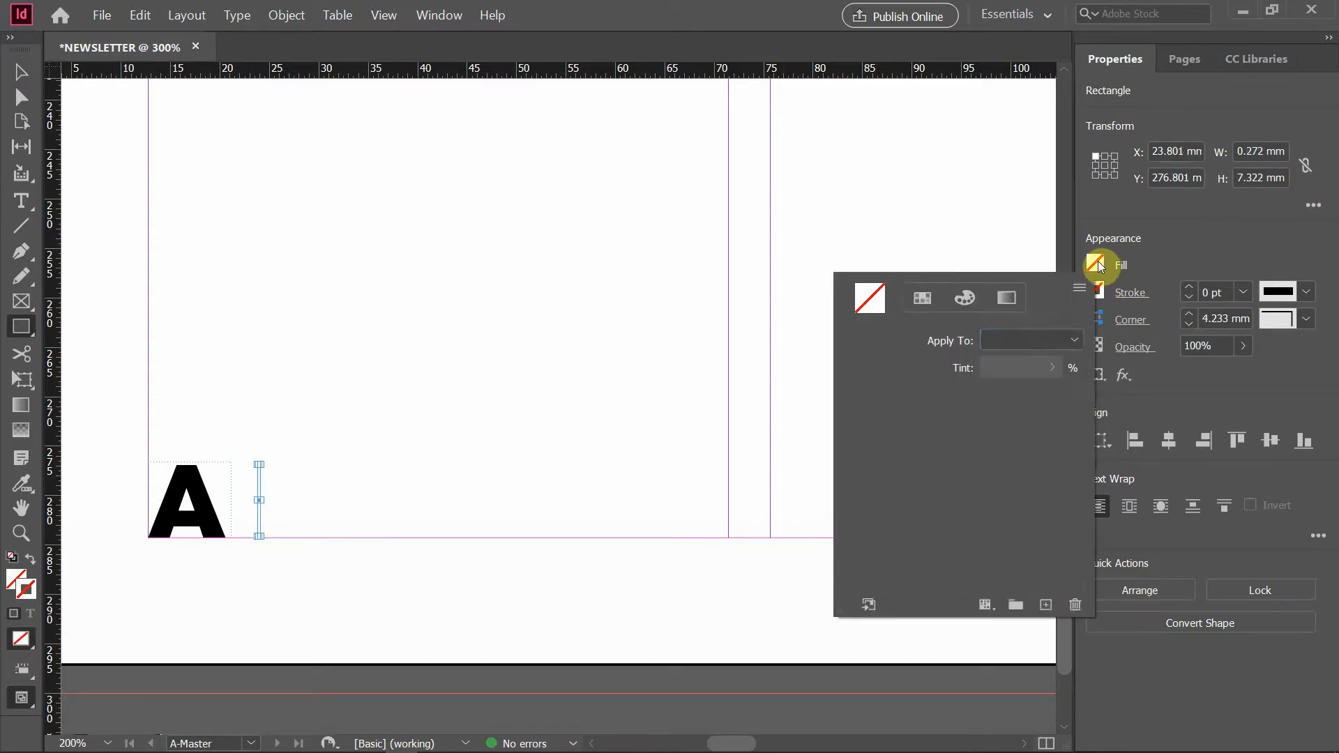
click(882, 493)
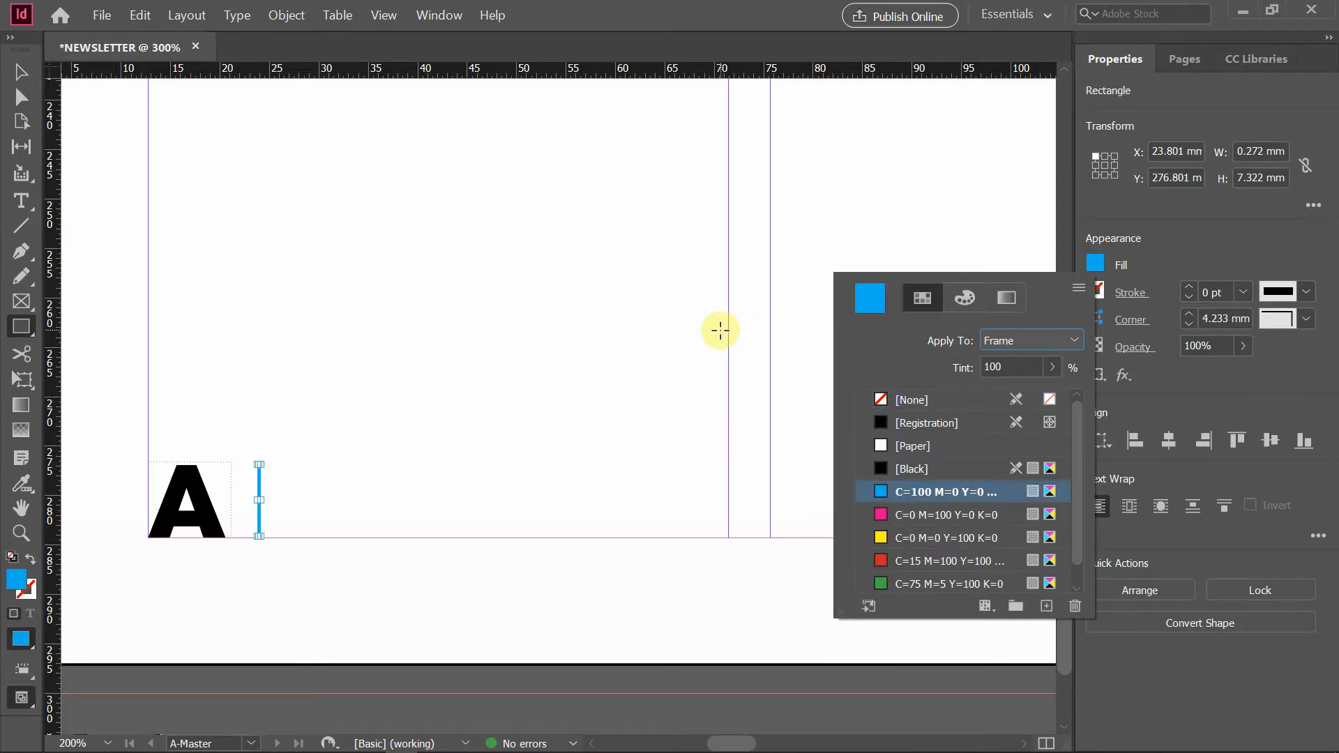
click(20, 73)
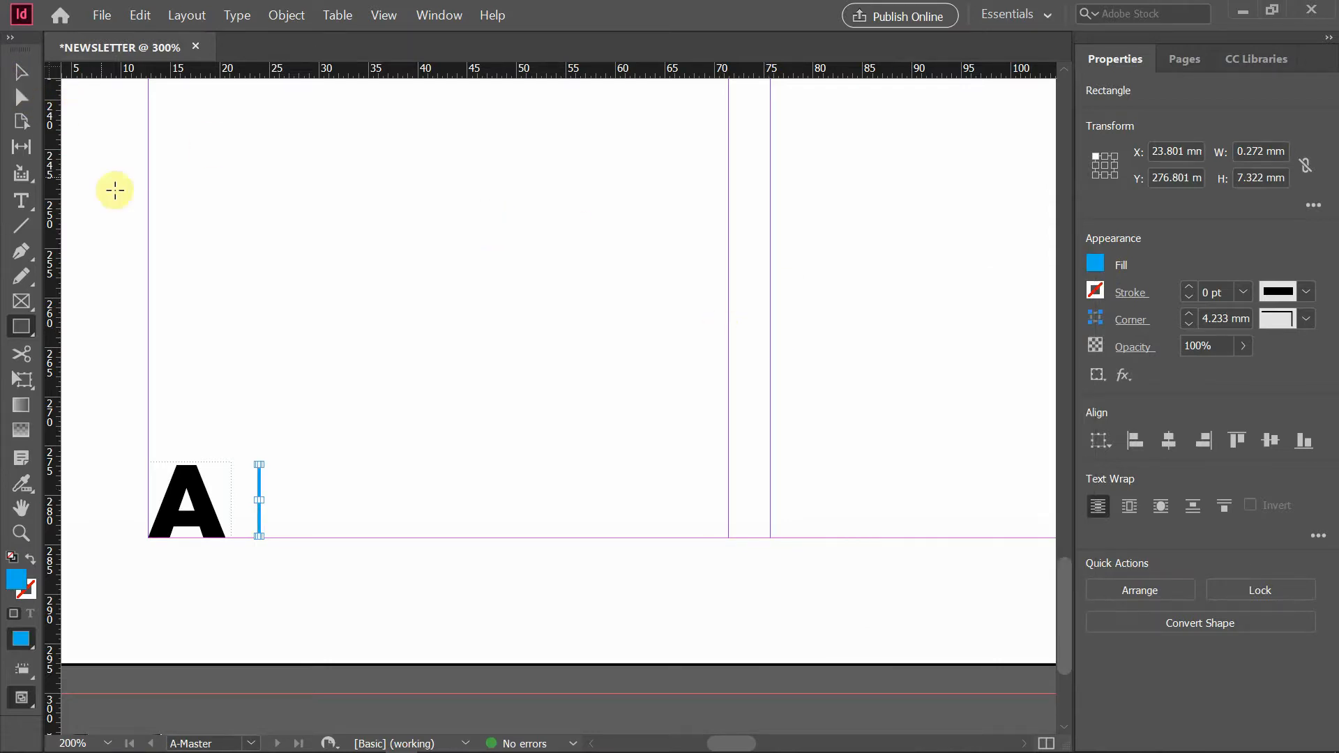
click(19, 74)
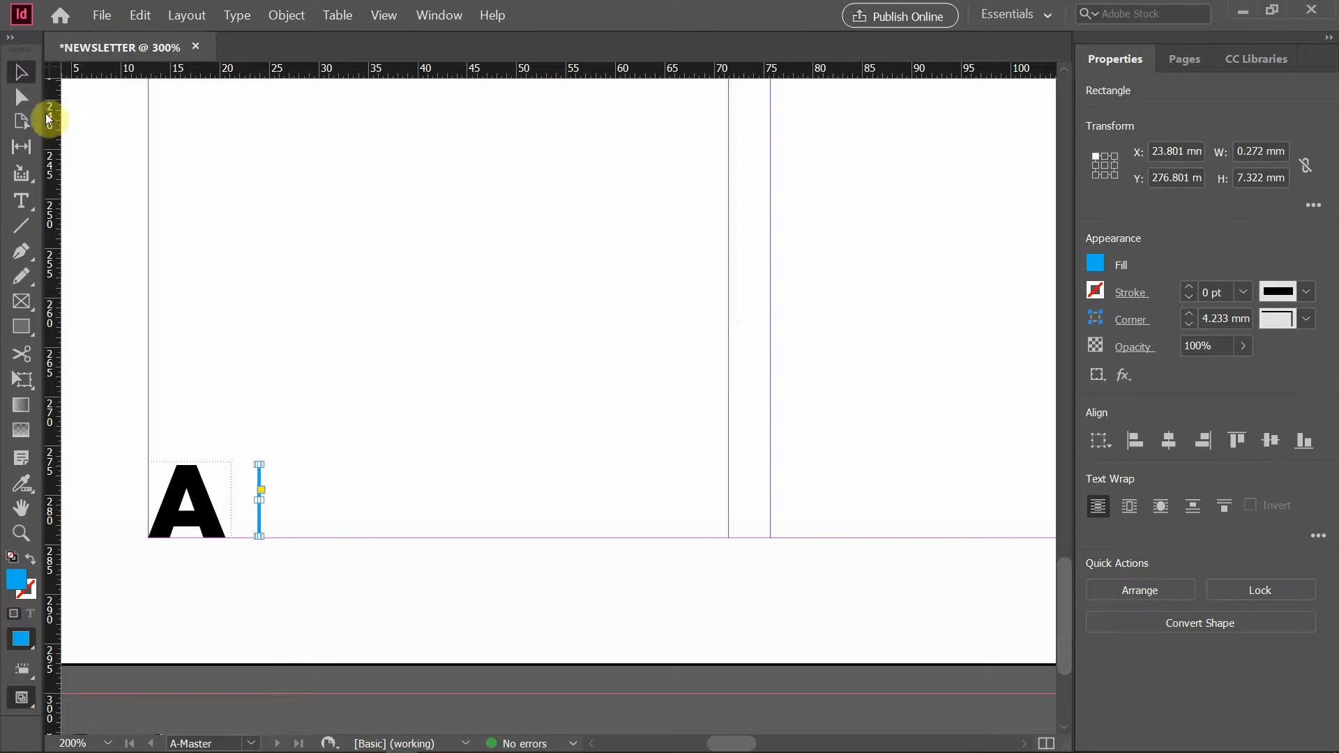
click(326, 293)
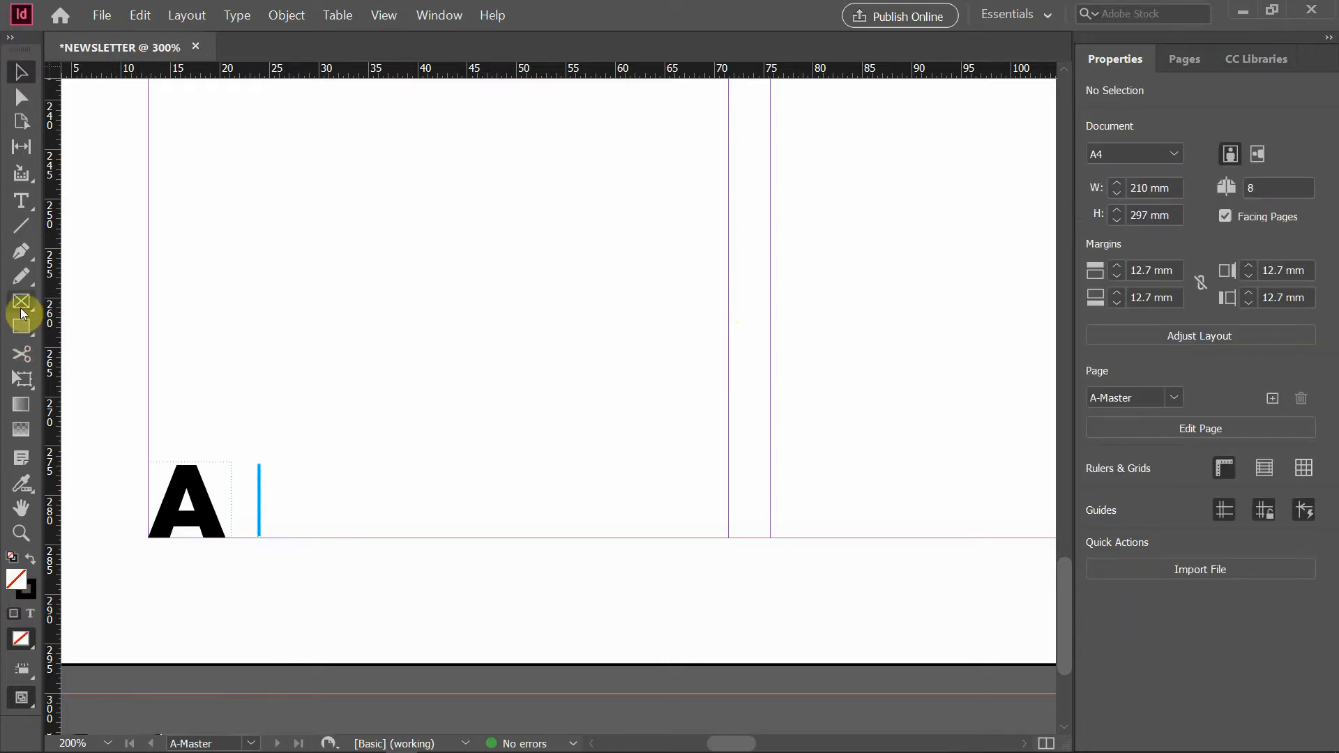
Step: Add a text frame reading NEWSLETTER beside the blue bar on the bottom margin and widen it to about 31 mm
click(22, 204)
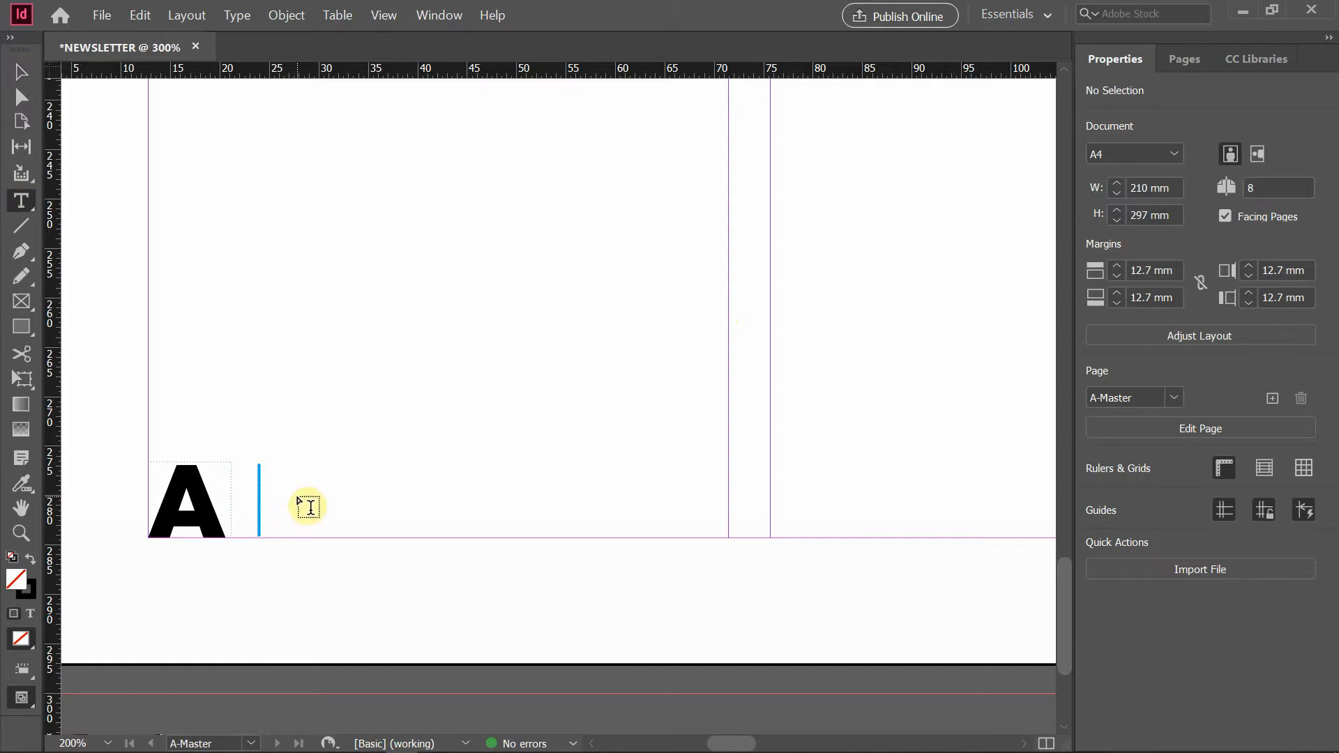
drag(296, 500, 504, 538)
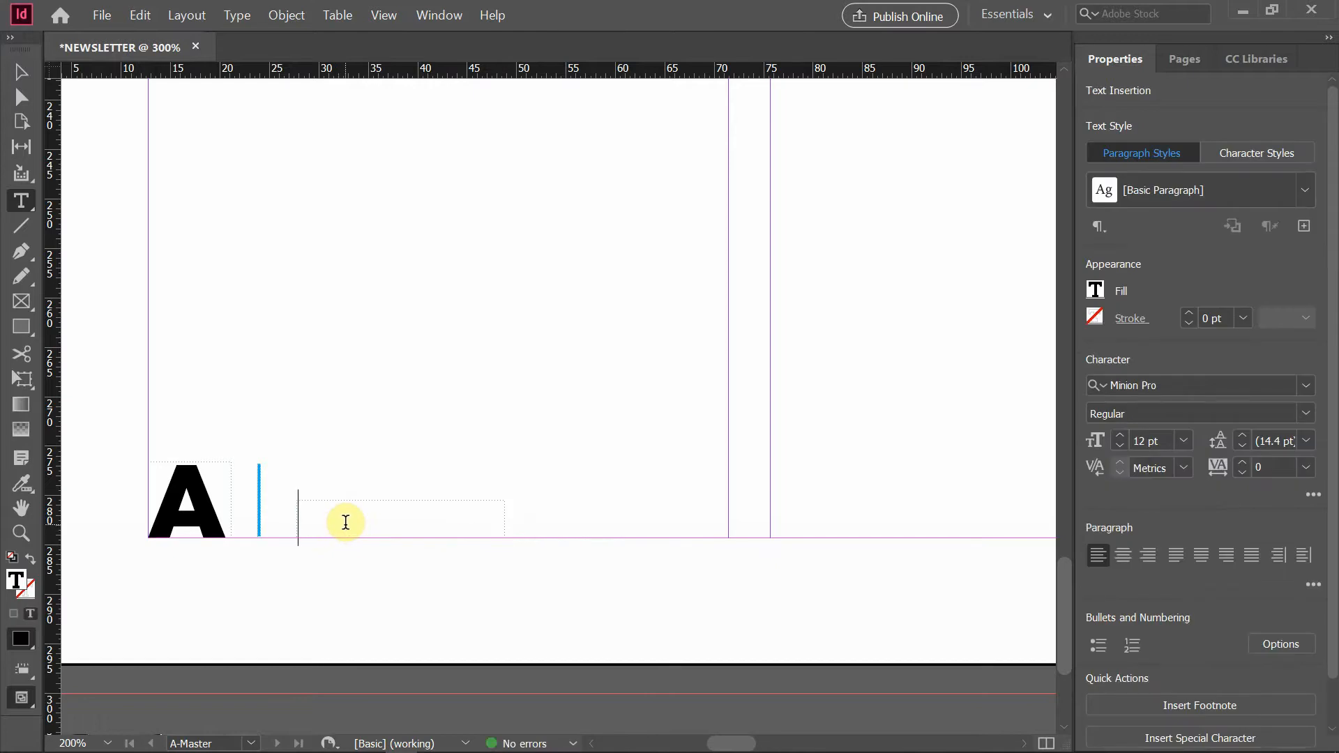
key(shift)
text(NEWSL)
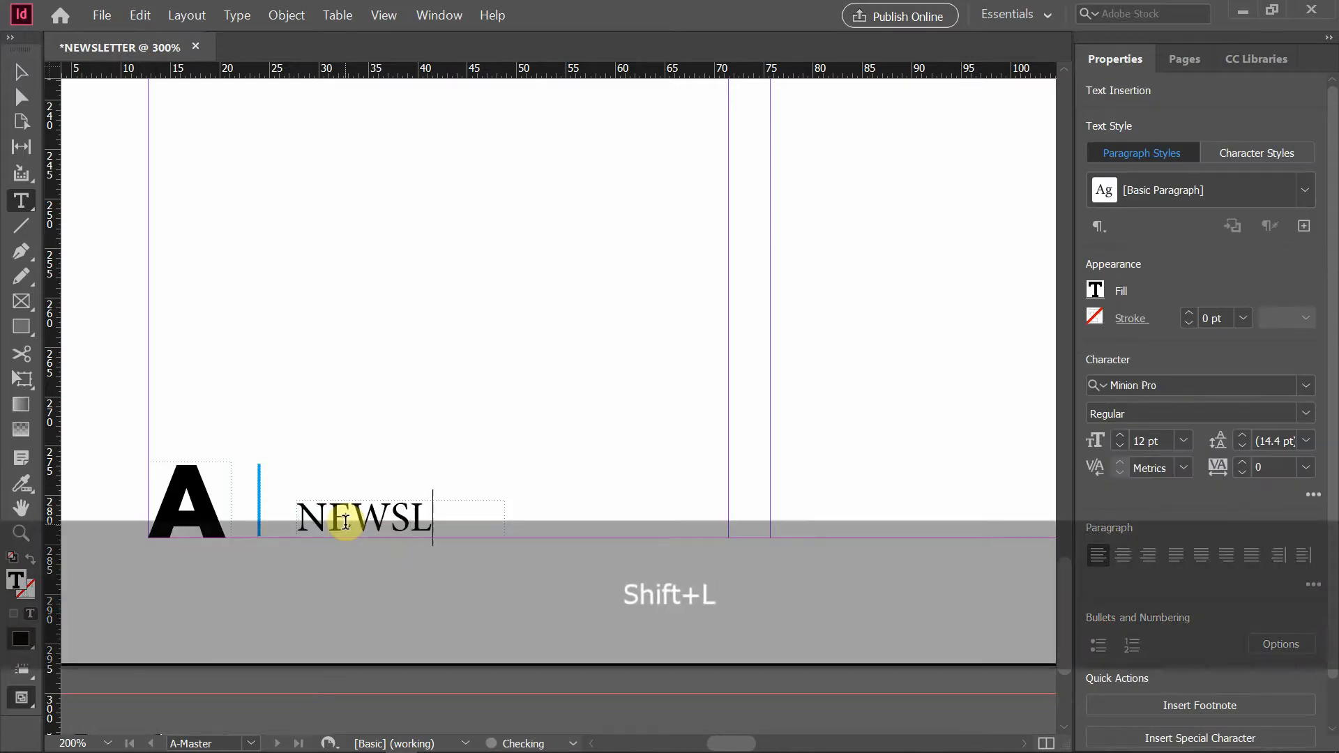
text(ETTER)
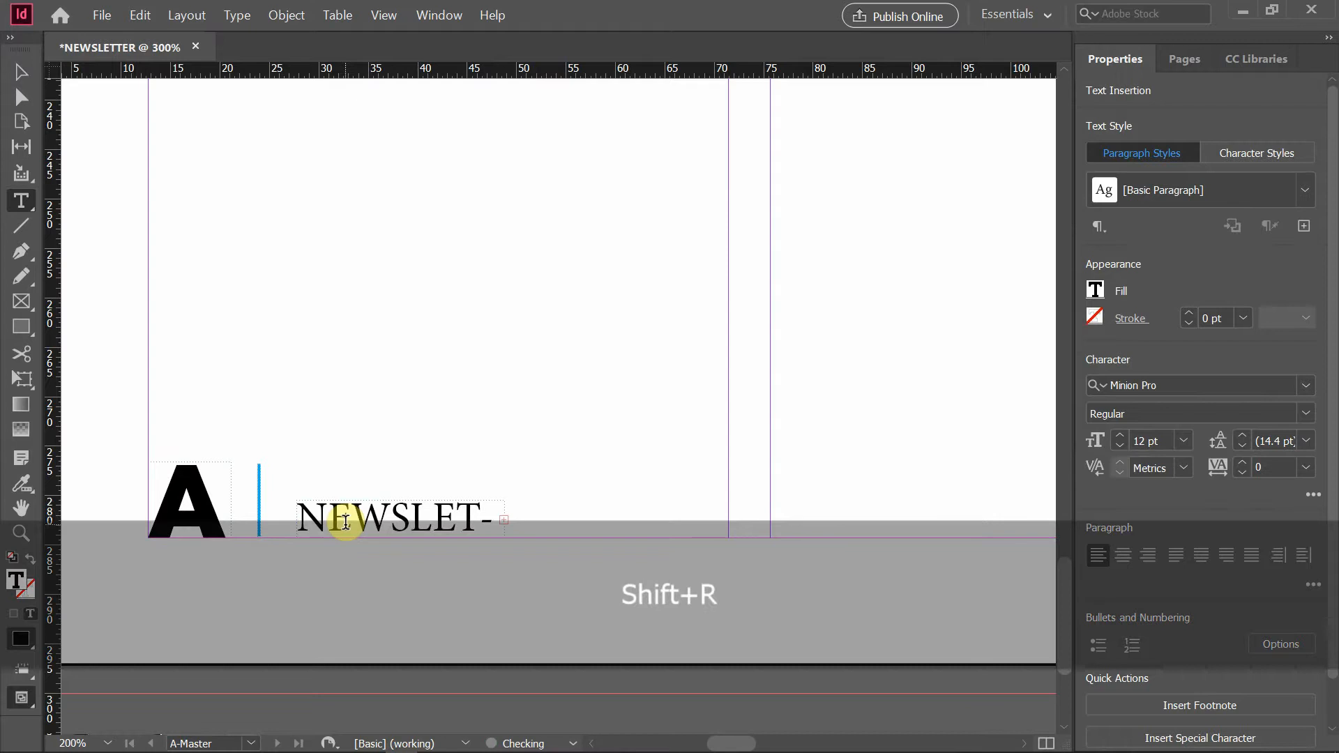
click(21, 73)
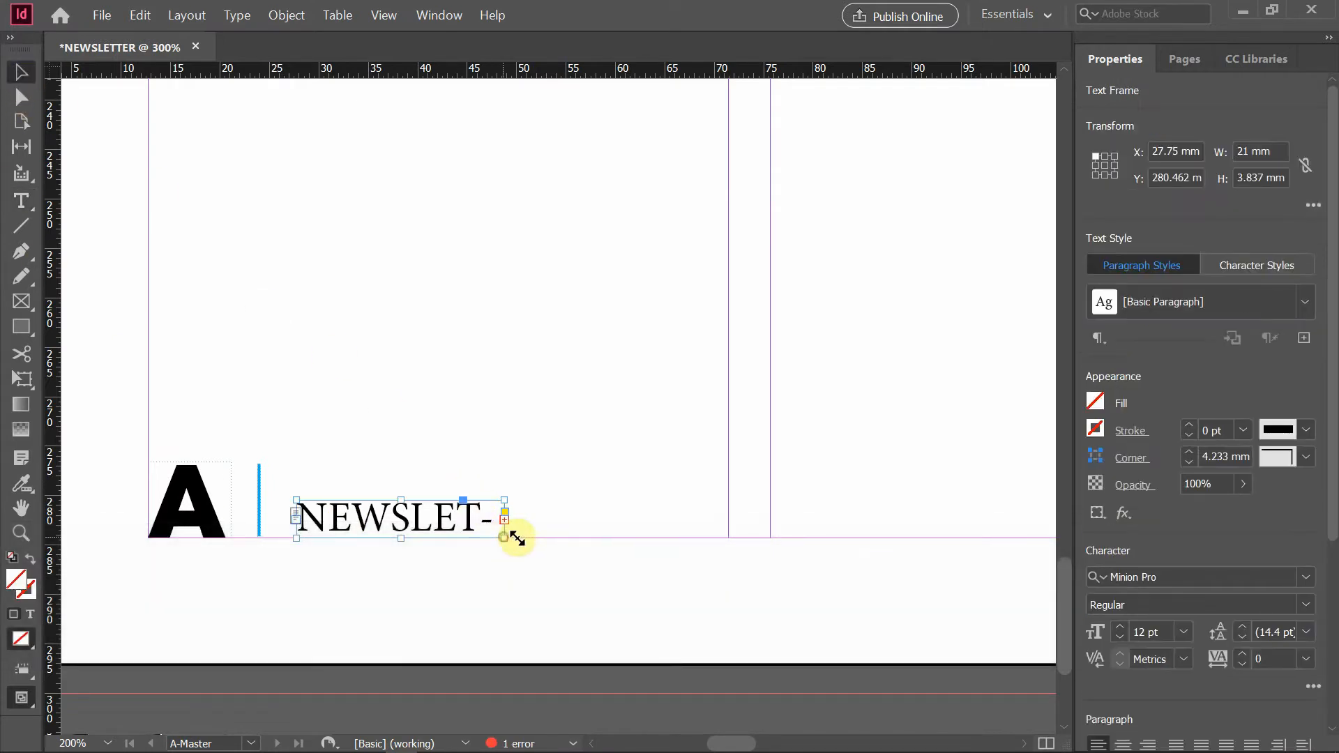
drag(517, 539, 608, 538)
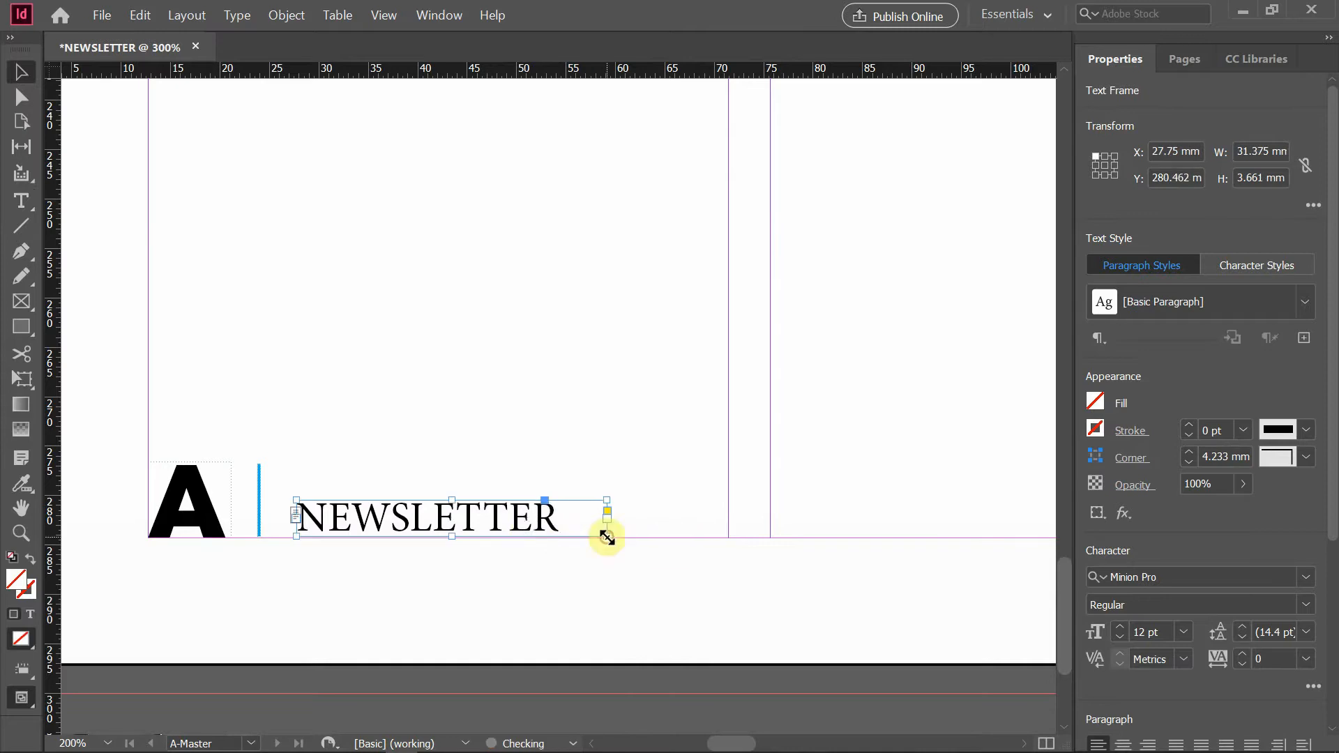
Step: Reduce the NEWSLETTER text to 8 pt and lower its frame's top edge to a height of about 2.6 mm
double_click(523, 527)
double_click(520, 522)
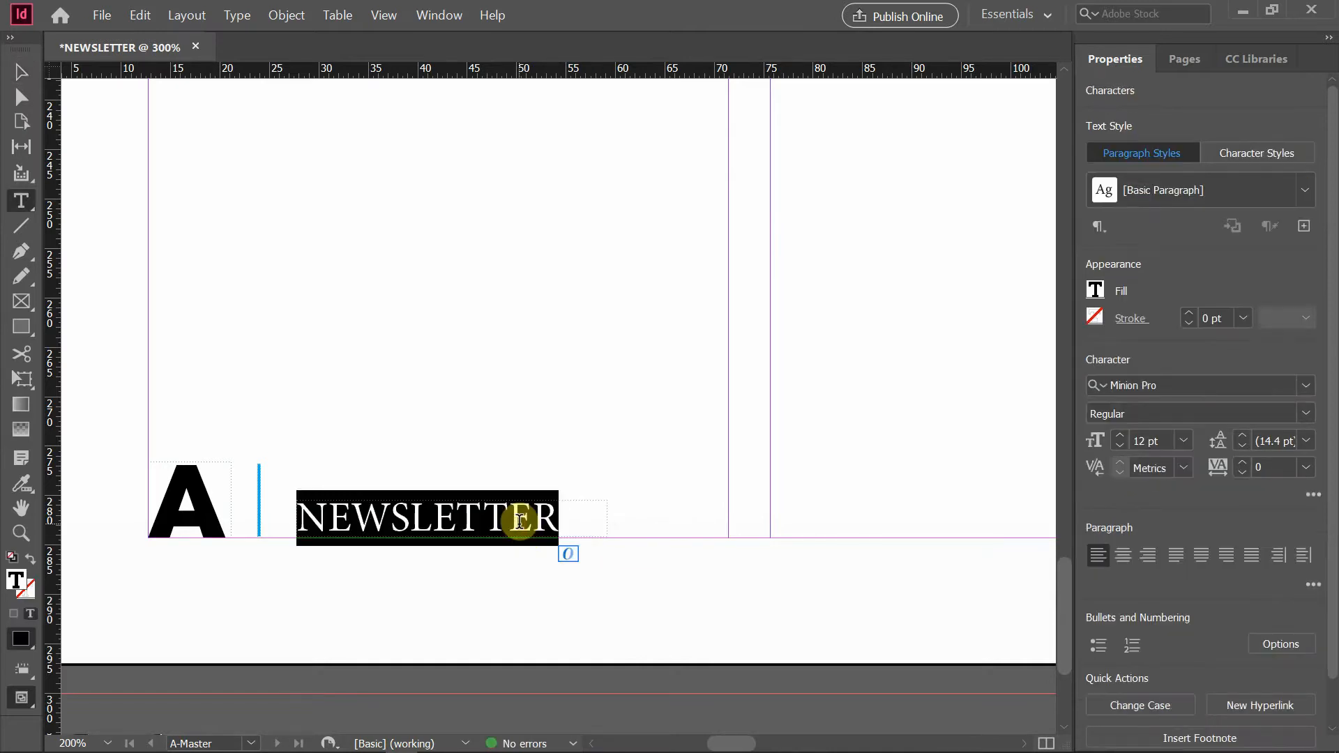
key(shift)
key(ctrl+shift+comma)
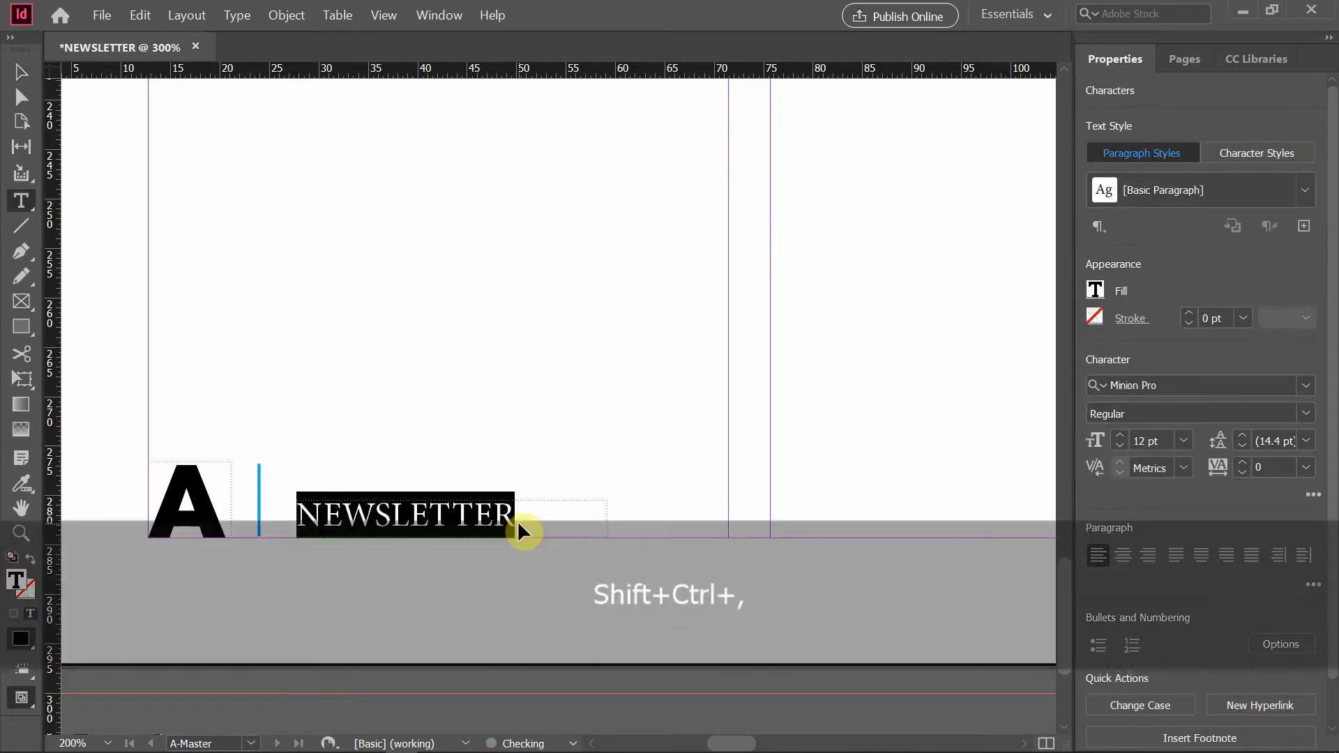
key(ctrl+shift+comma)
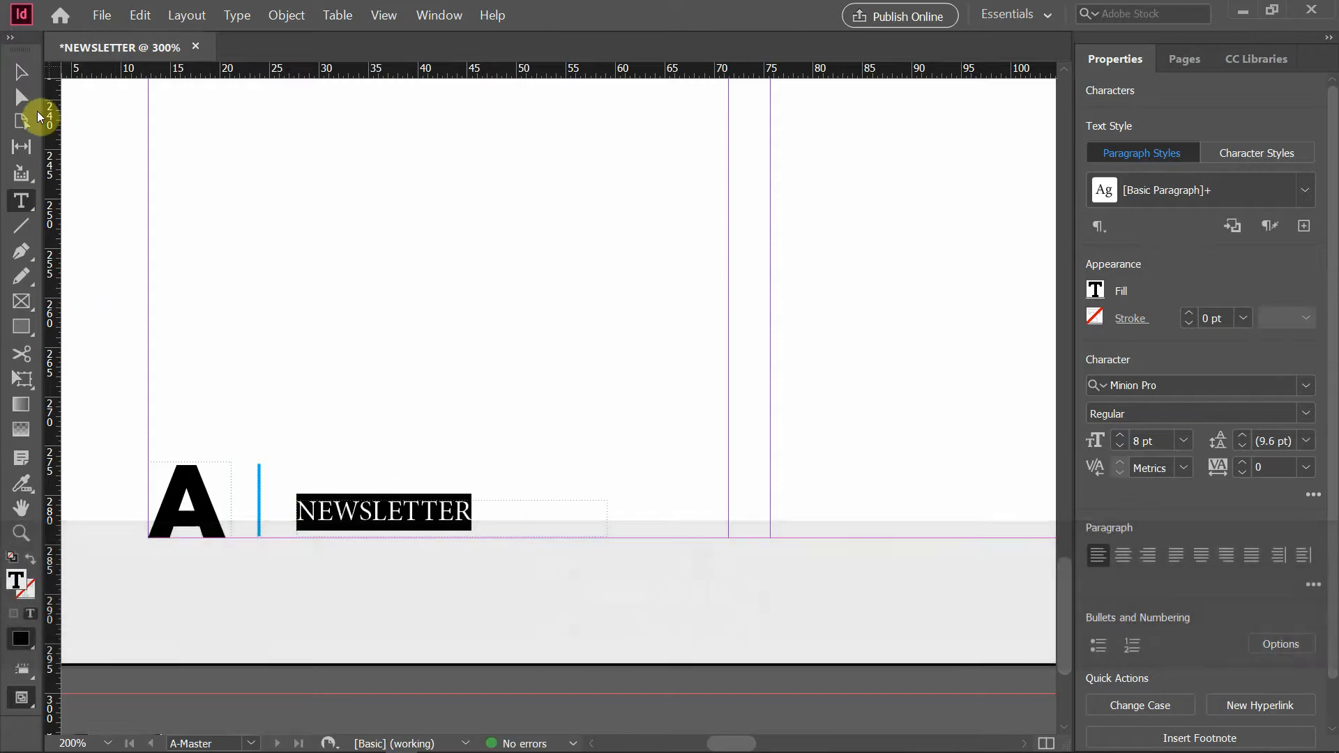
click(21, 73)
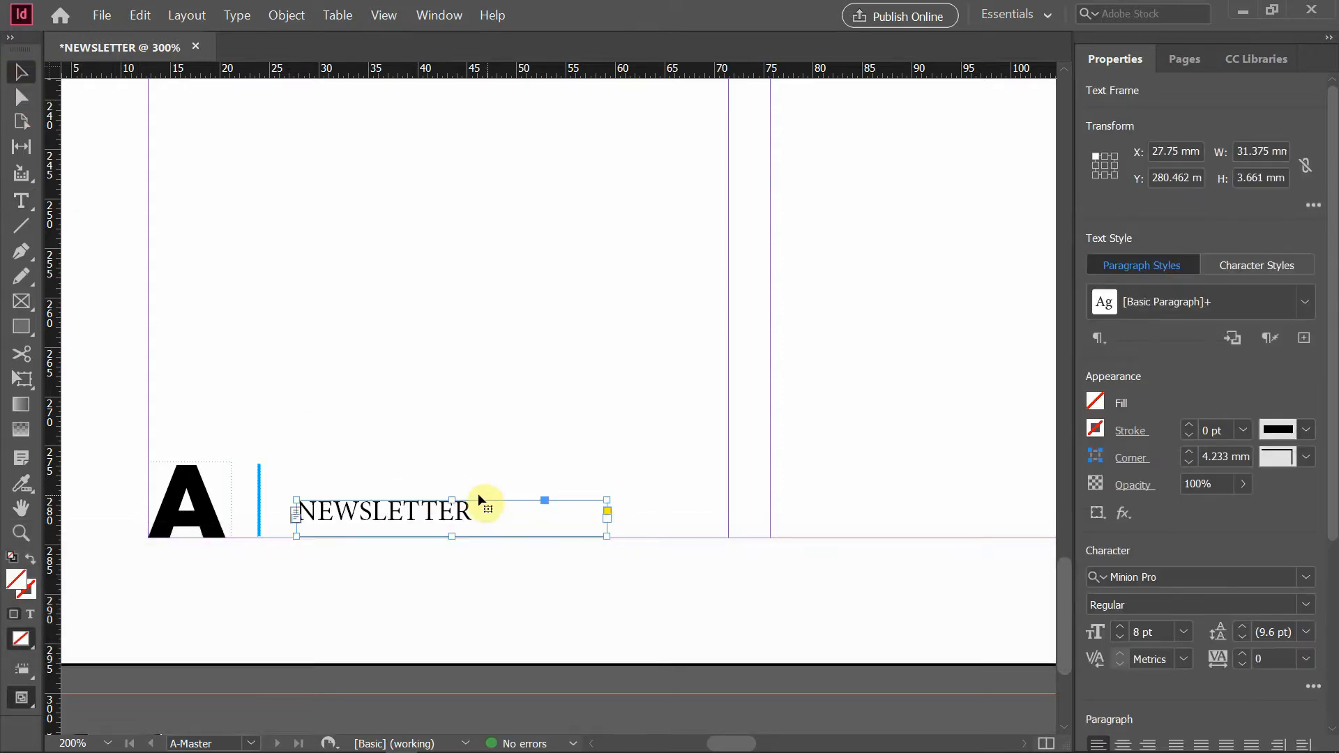
drag(452, 501, 449, 514)
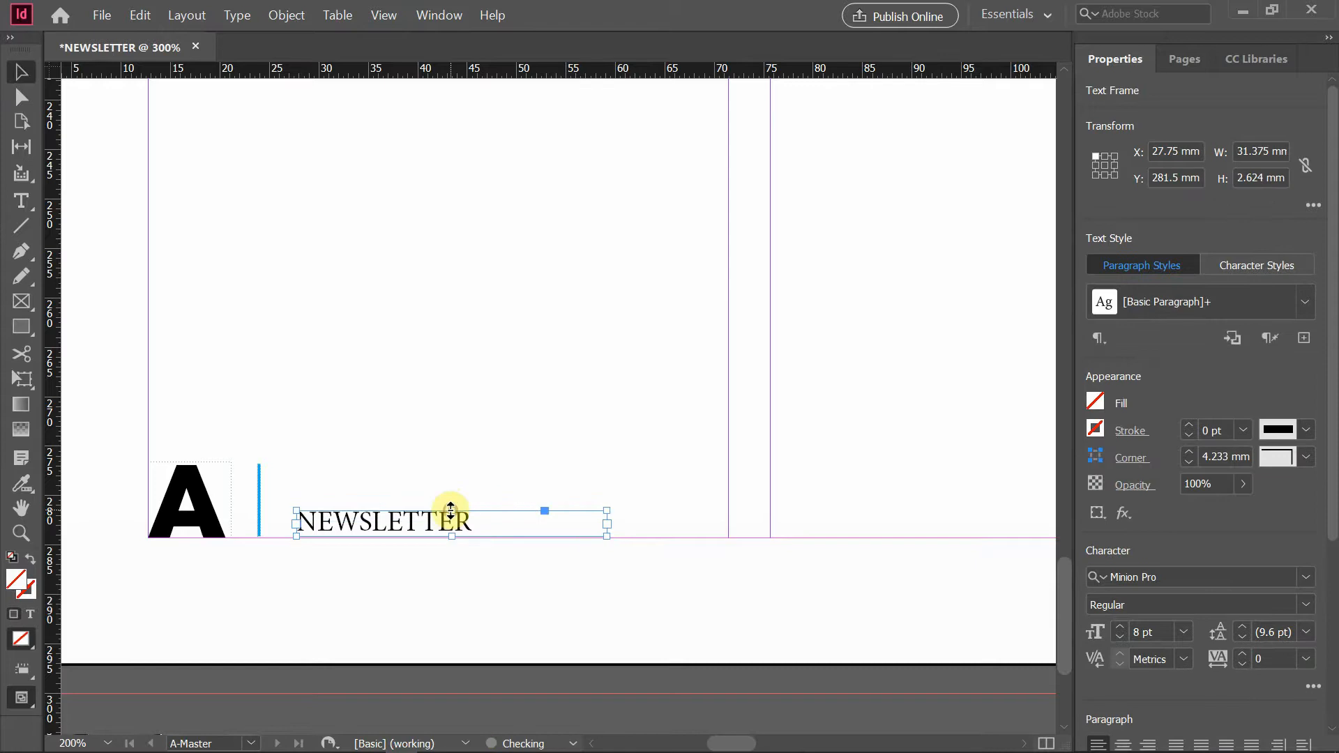
Step: Shrink the NEWSLETTER frame to about 18.4 by 2.1 mm and move it about 1 mm closer to the blue bar
drag(606, 523, 480, 527)
click(547, 457)
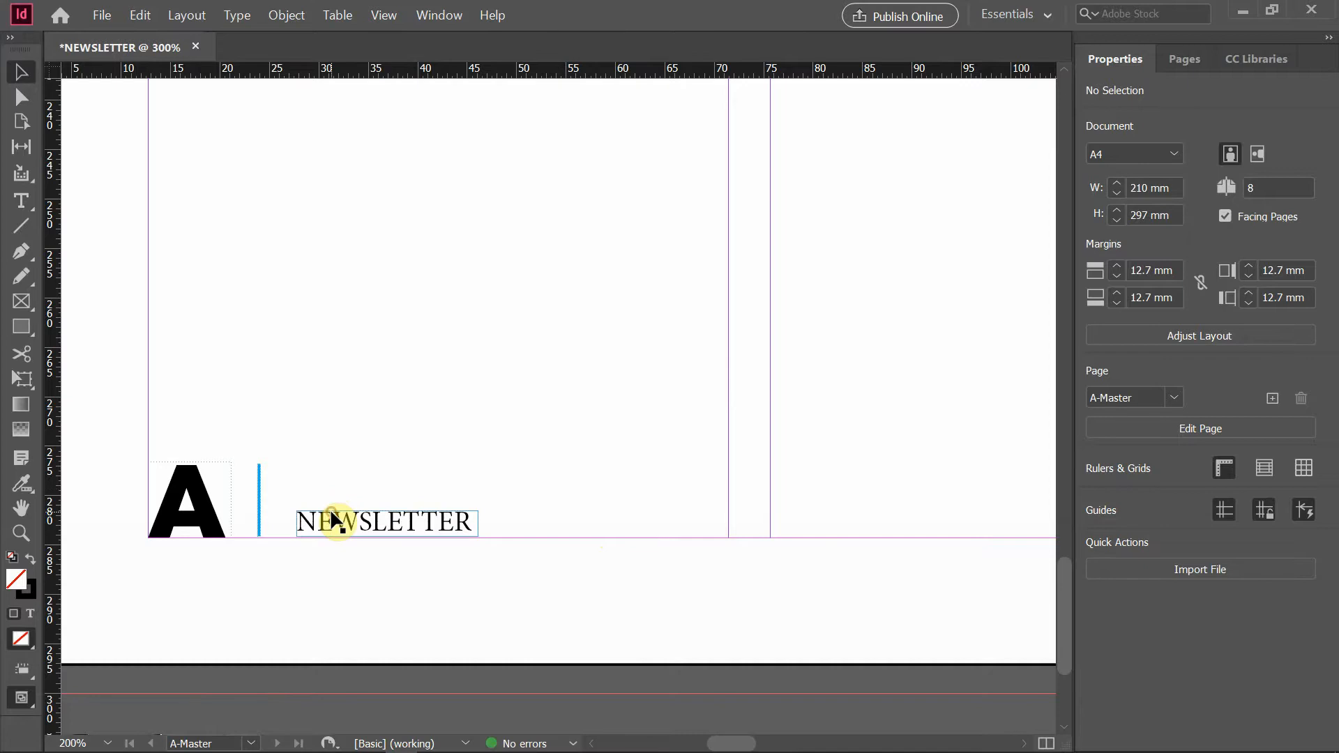
drag(332, 517, 326, 517)
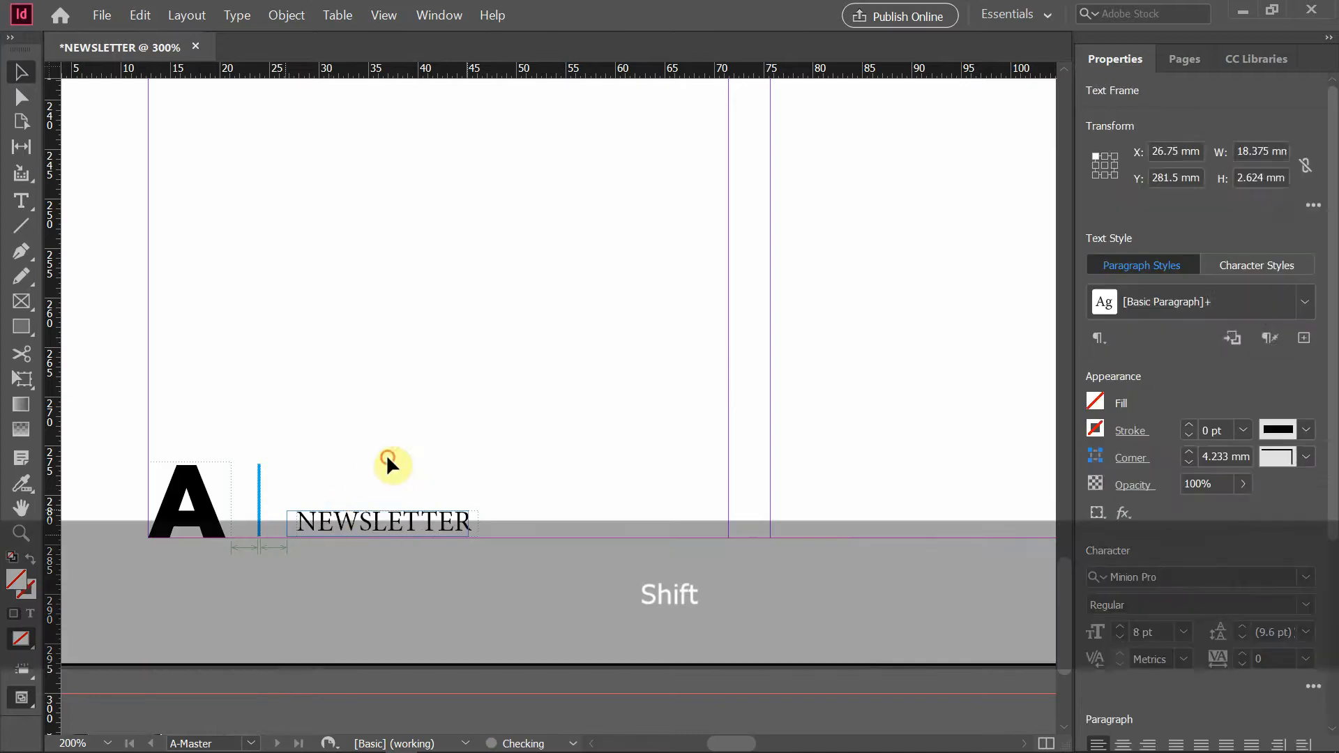
click(220, 361)
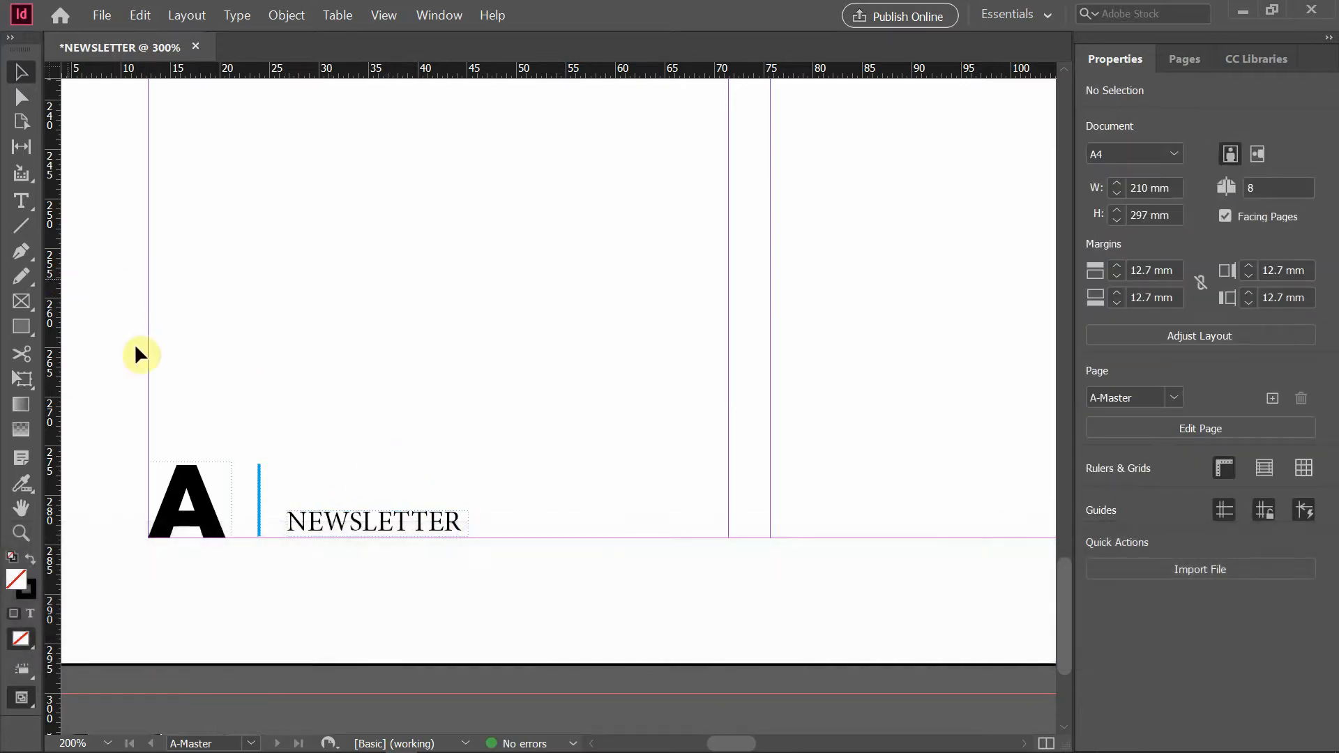
click(376, 517)
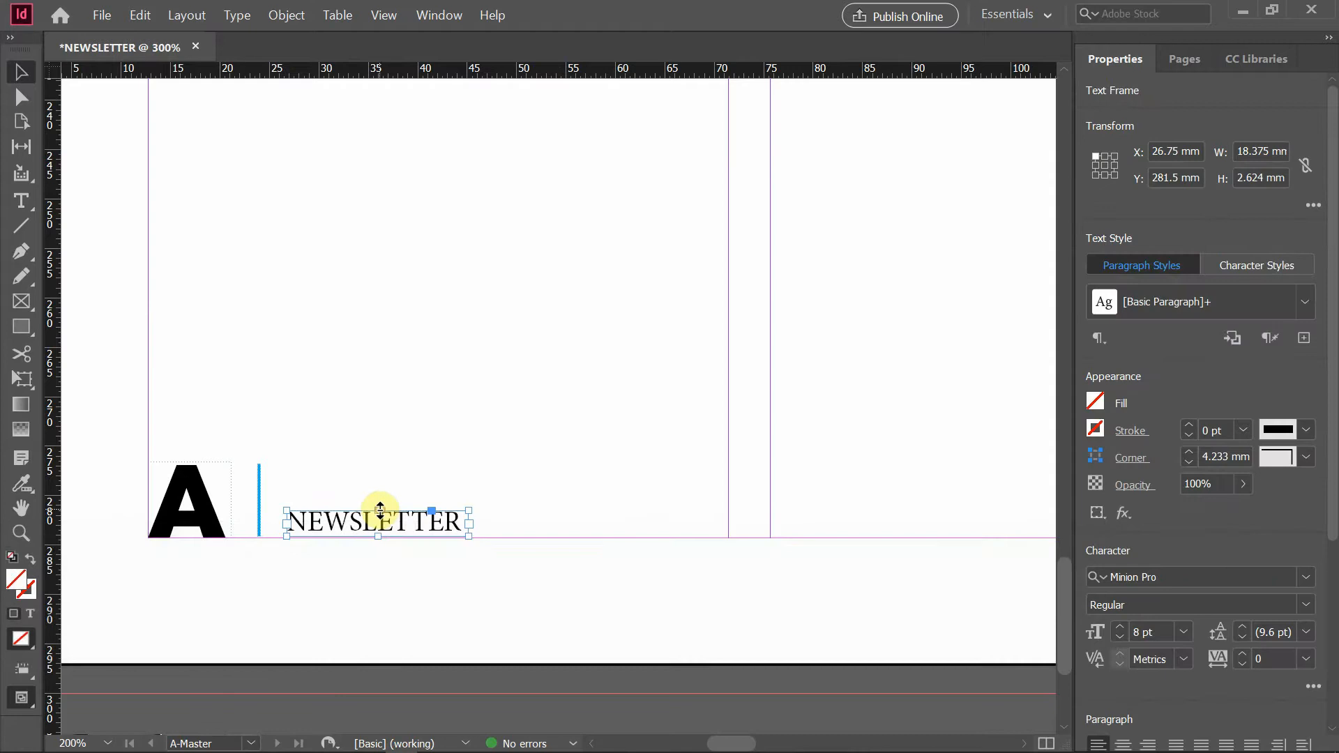
drag(380, 513, 383, 515)
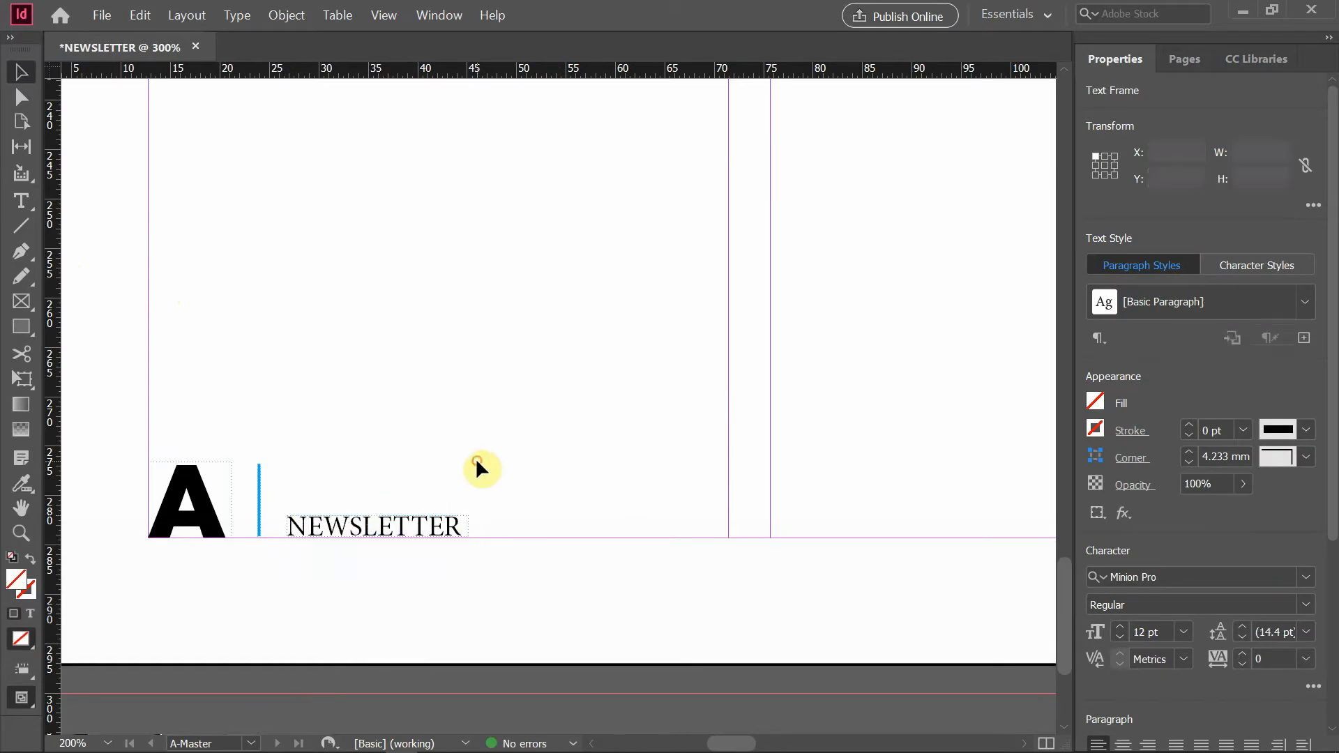
click(352, 449)
Step: Draw a spacer rectangle about 3.3 by 2.1 mm between the page number and the blue bar, resting on the bottom margin
click(22, 327)
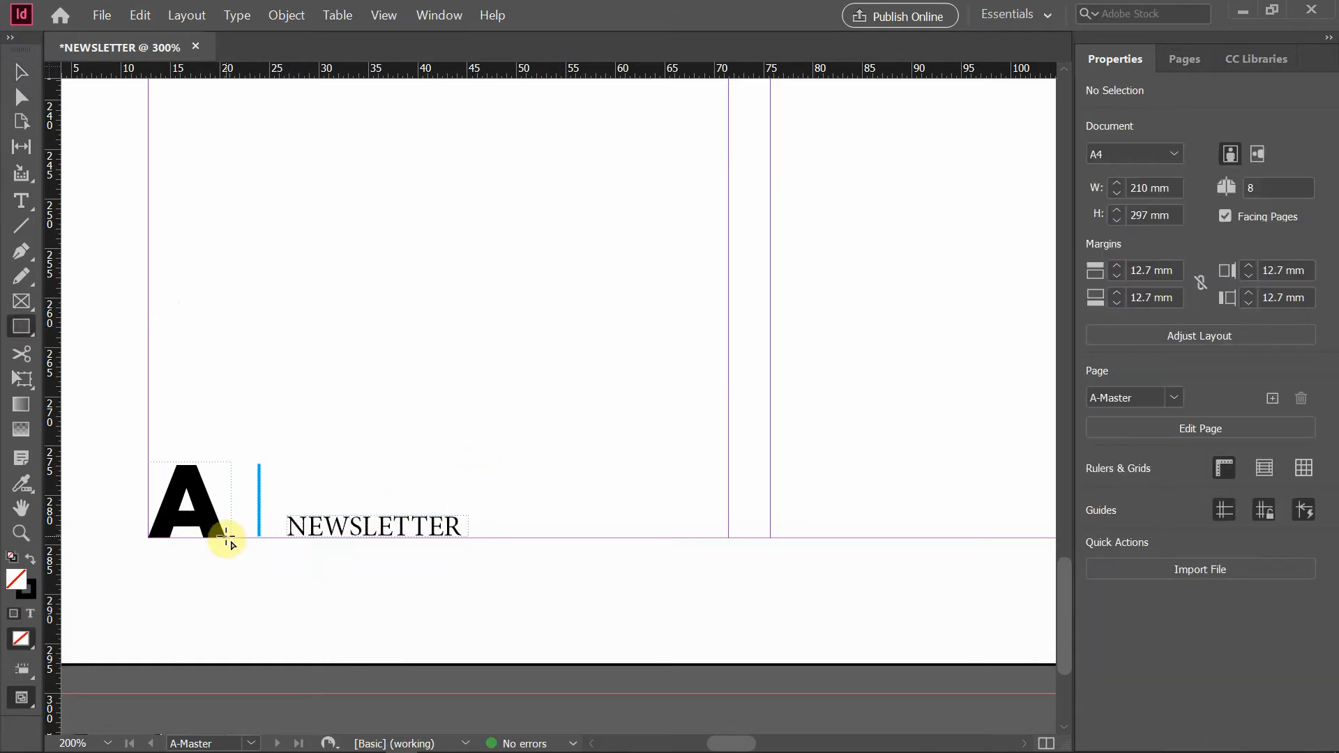
drag(225, 537, 257, 517)
click(21, 72)
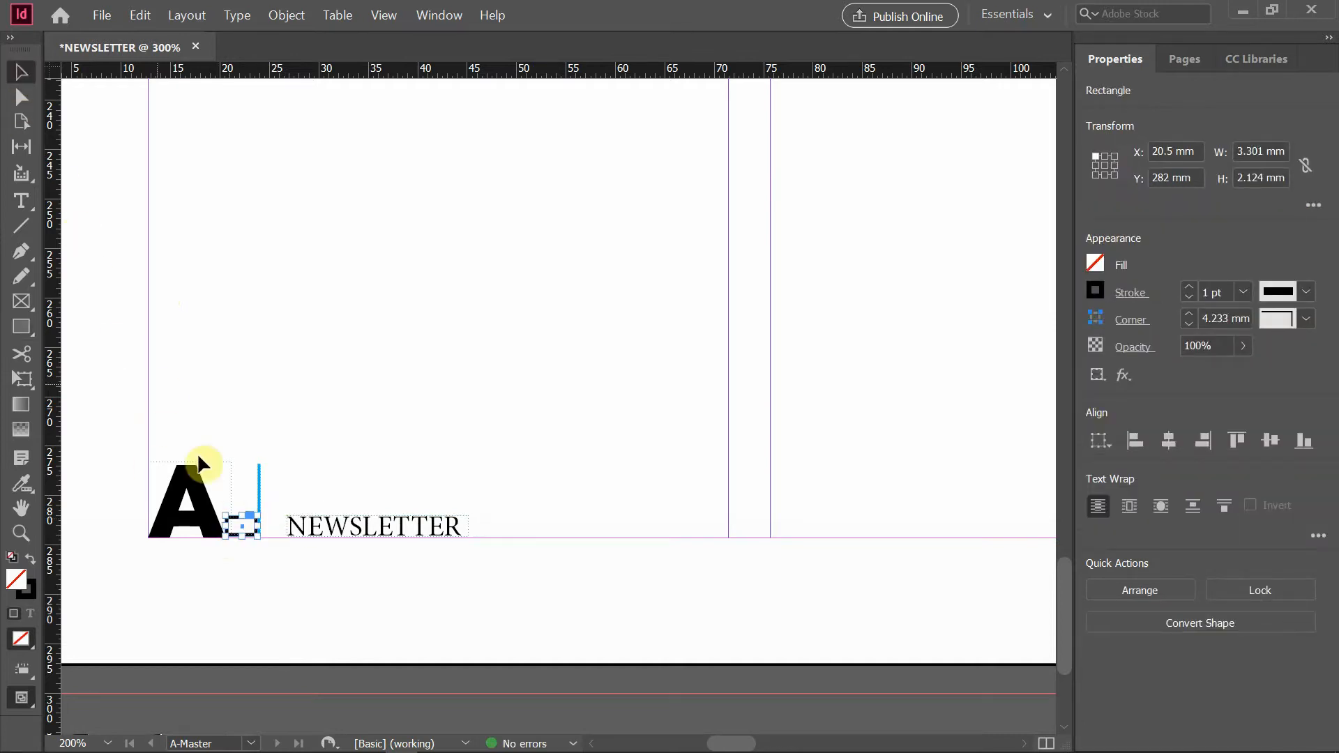
alt+scroll(219, 571, up, 4)
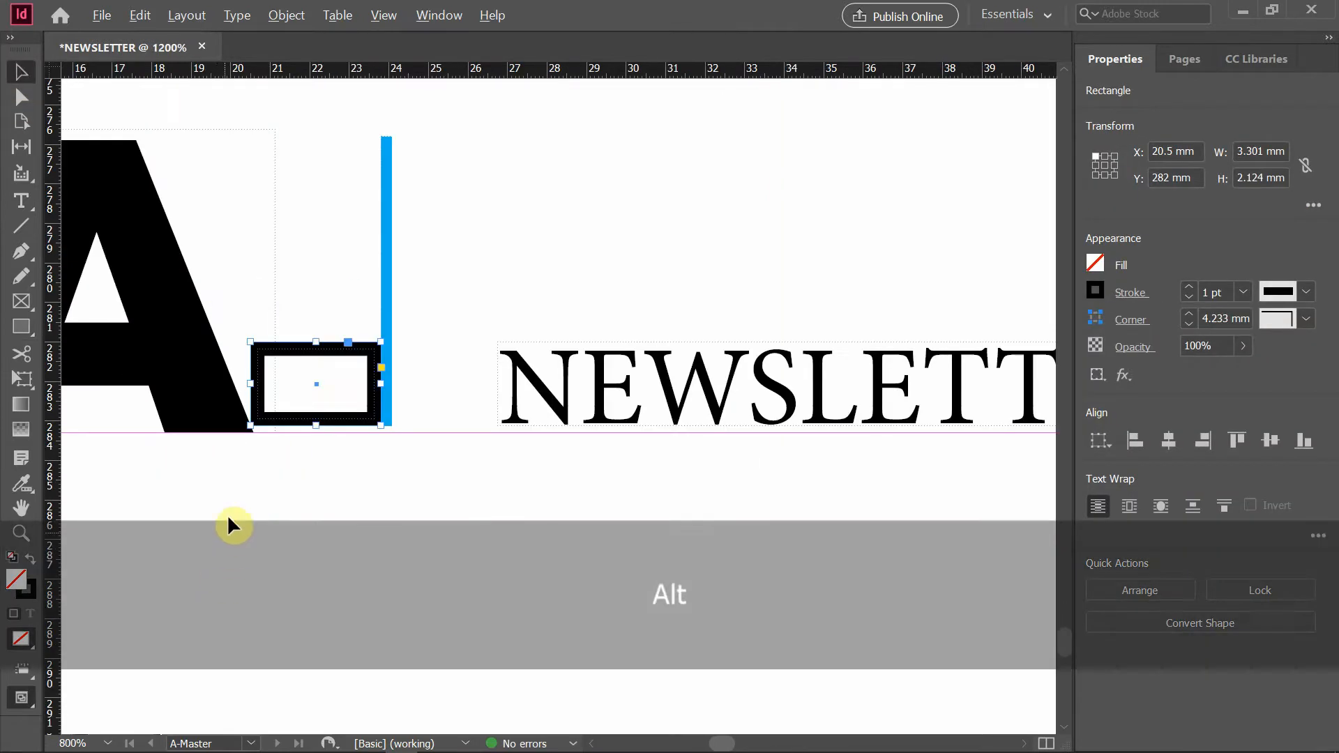
drag(293, 406, 295, 418)
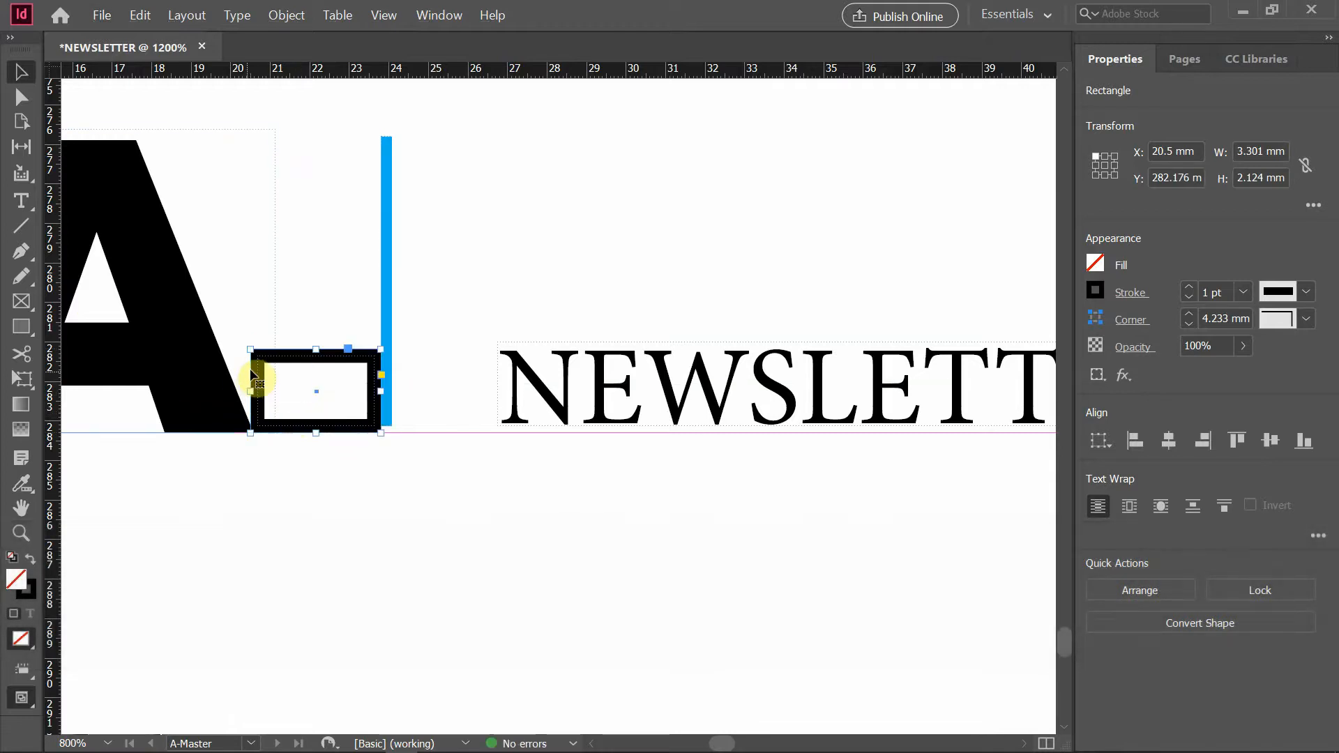
Step: Duplicate the spacer rectangle to the other side of the blue bar and move the NEWSLETTER frame flush against the copy
drag(258, 376, 410, 375)
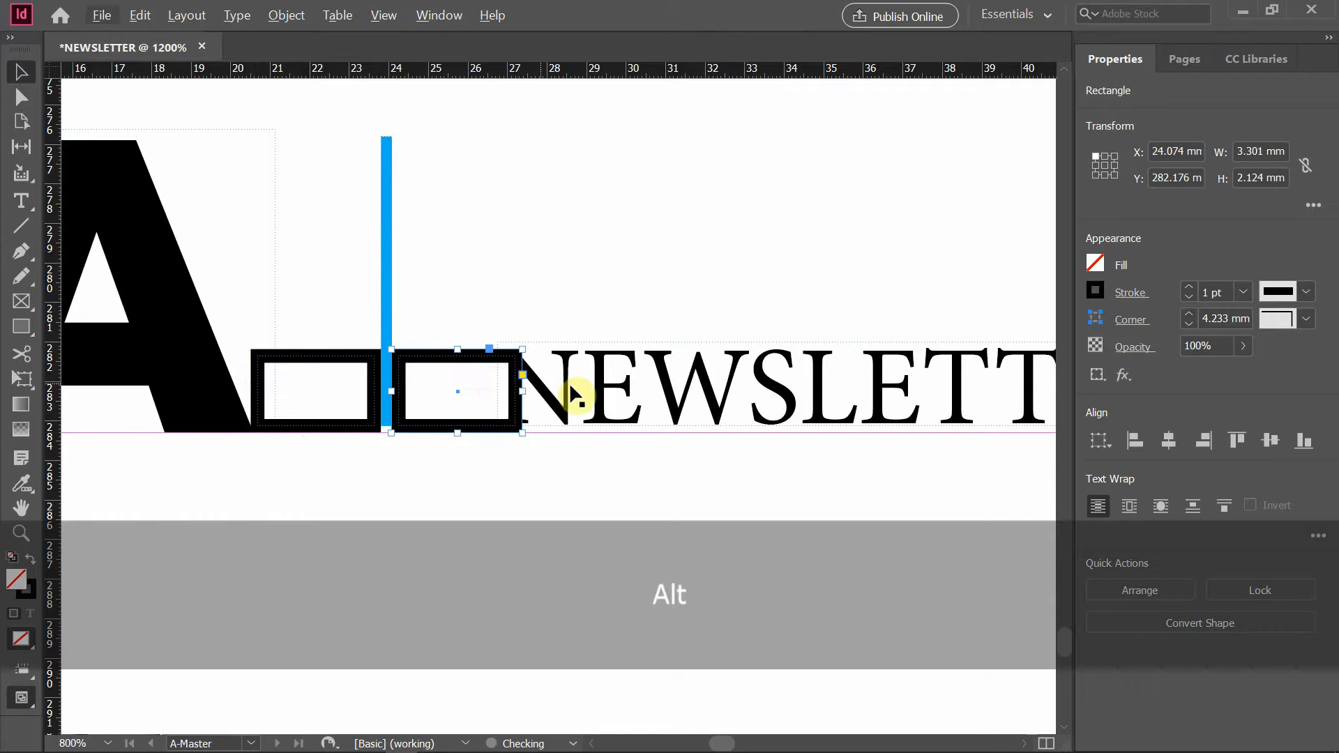
drag(563, 405, 589, 412)
click(555, 296)
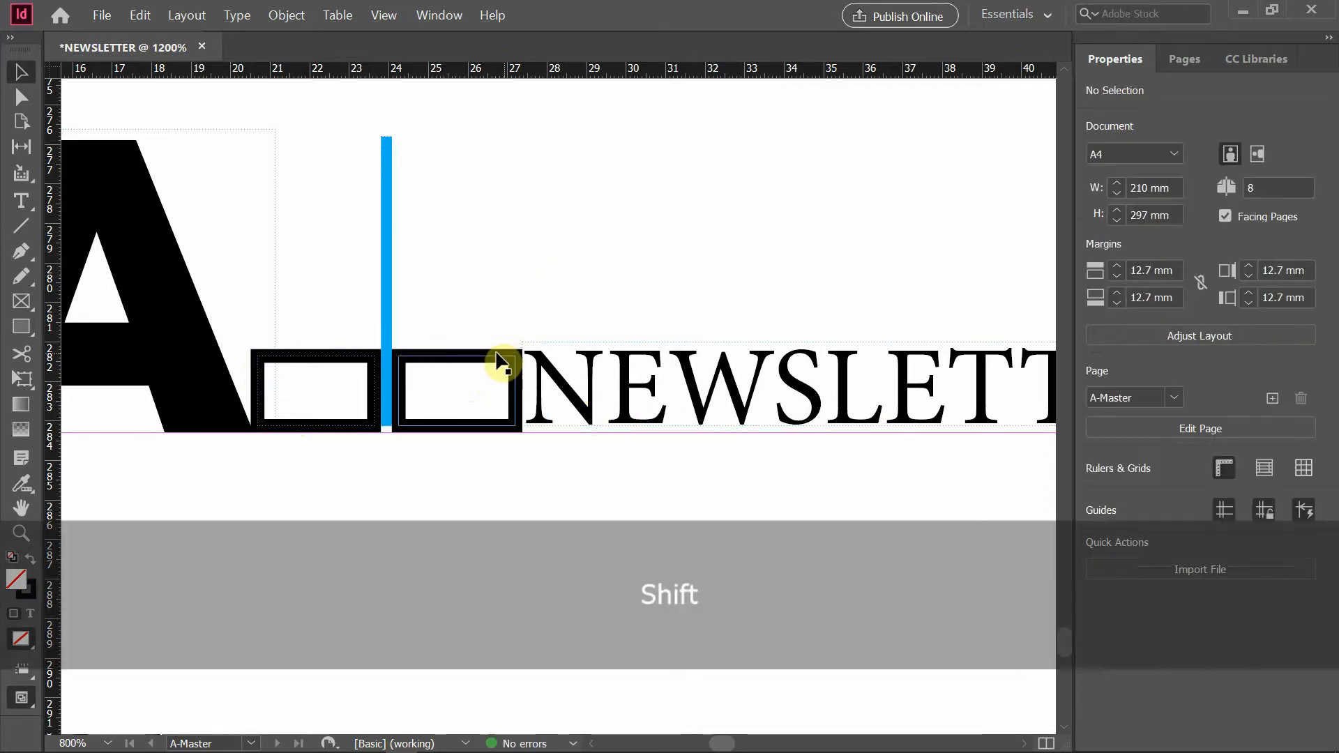
click(503, 365)
shift+click(321, 353)
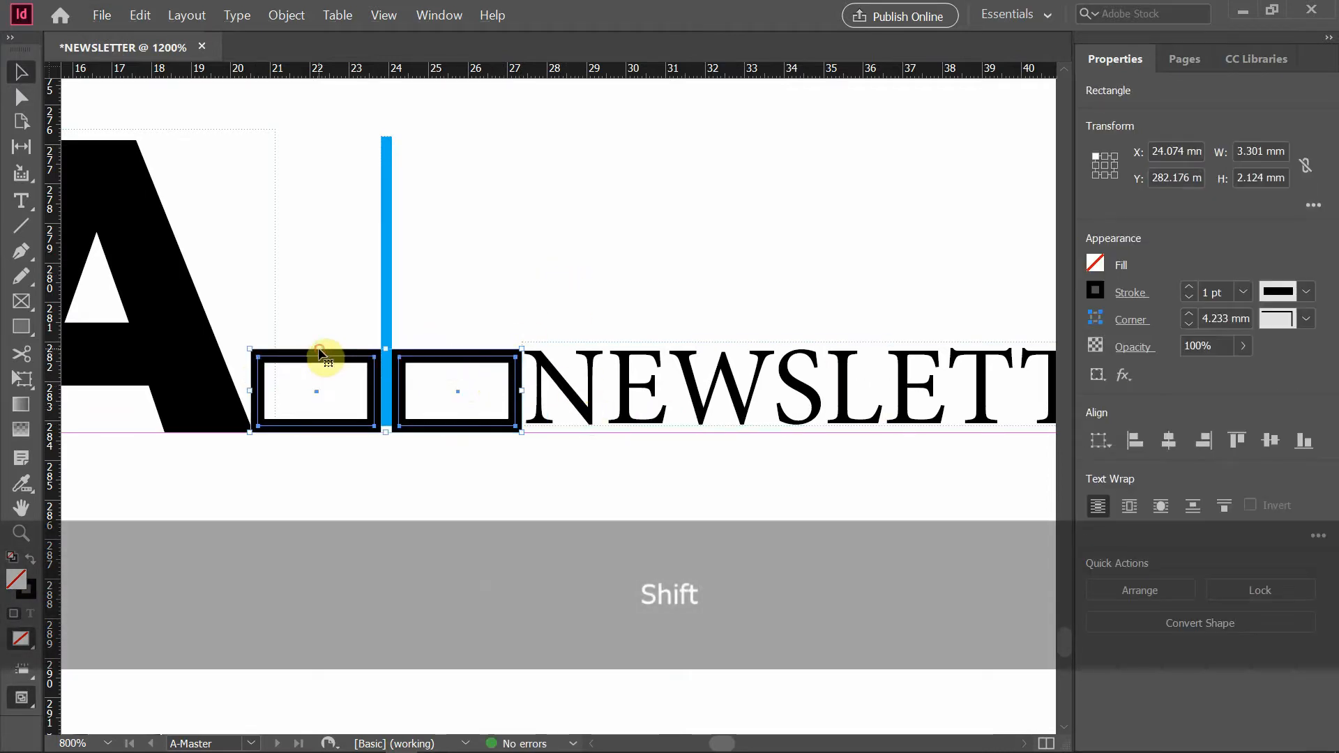
click(525, 255)
Step: Copy the page number, bar, spacers and NEWSLETTER frame together and paste them near the bottom outer corner of the right master page
alt+scroll(507, 306, down, 2)
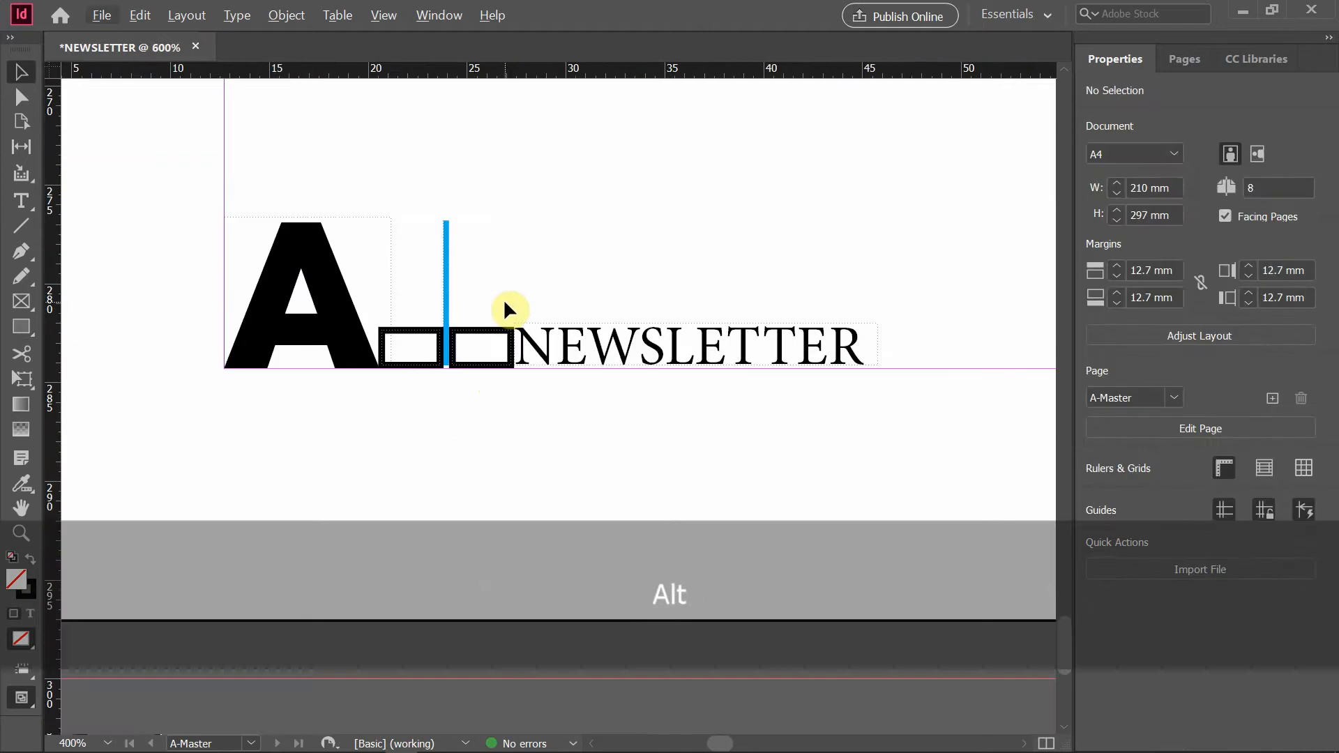
alt+scroll(258, 345, down, 1)
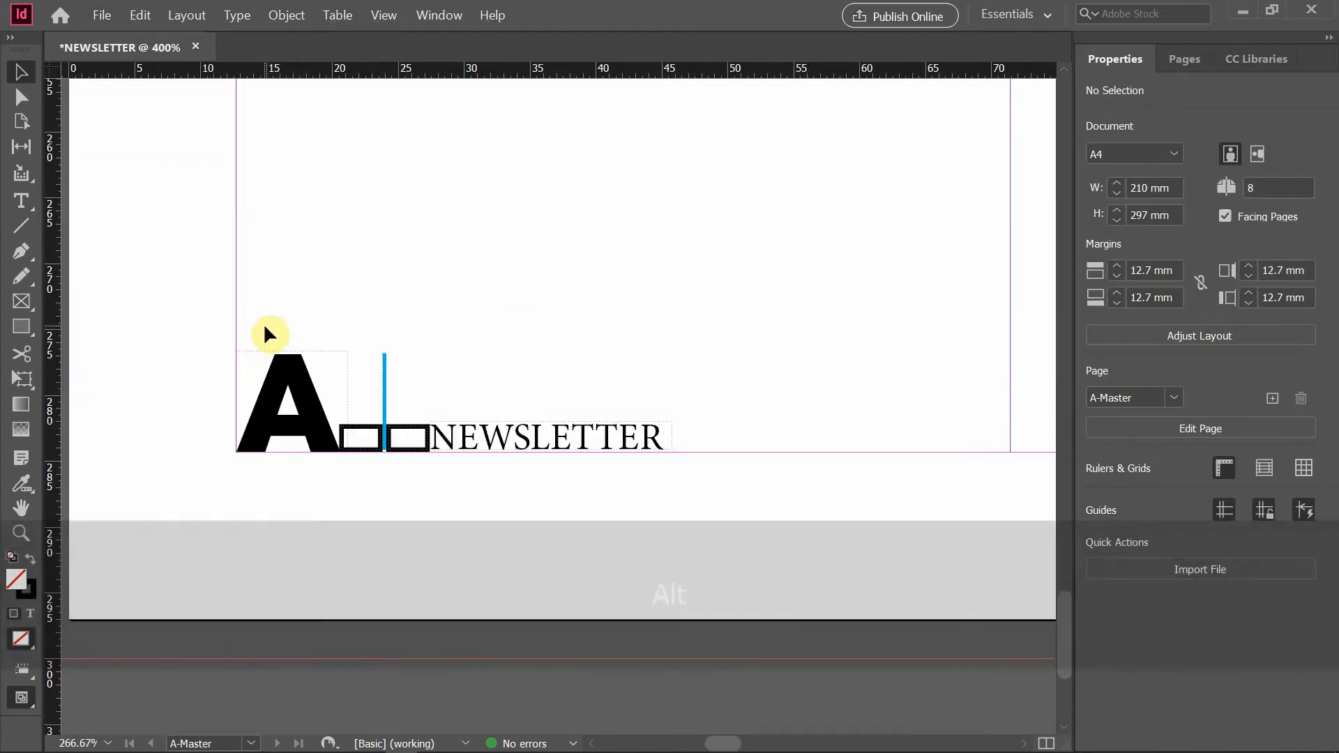
drag(260, 323, 564, 450)
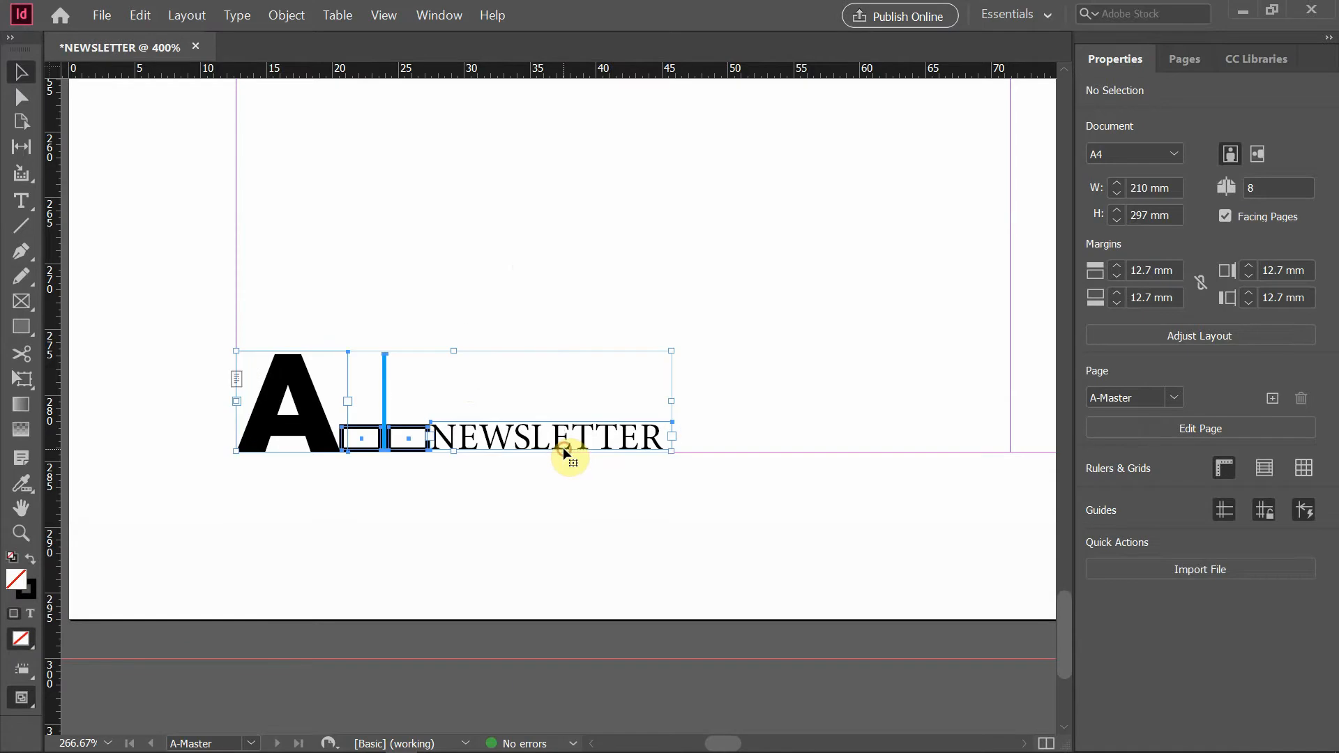
right_click(386, 380)
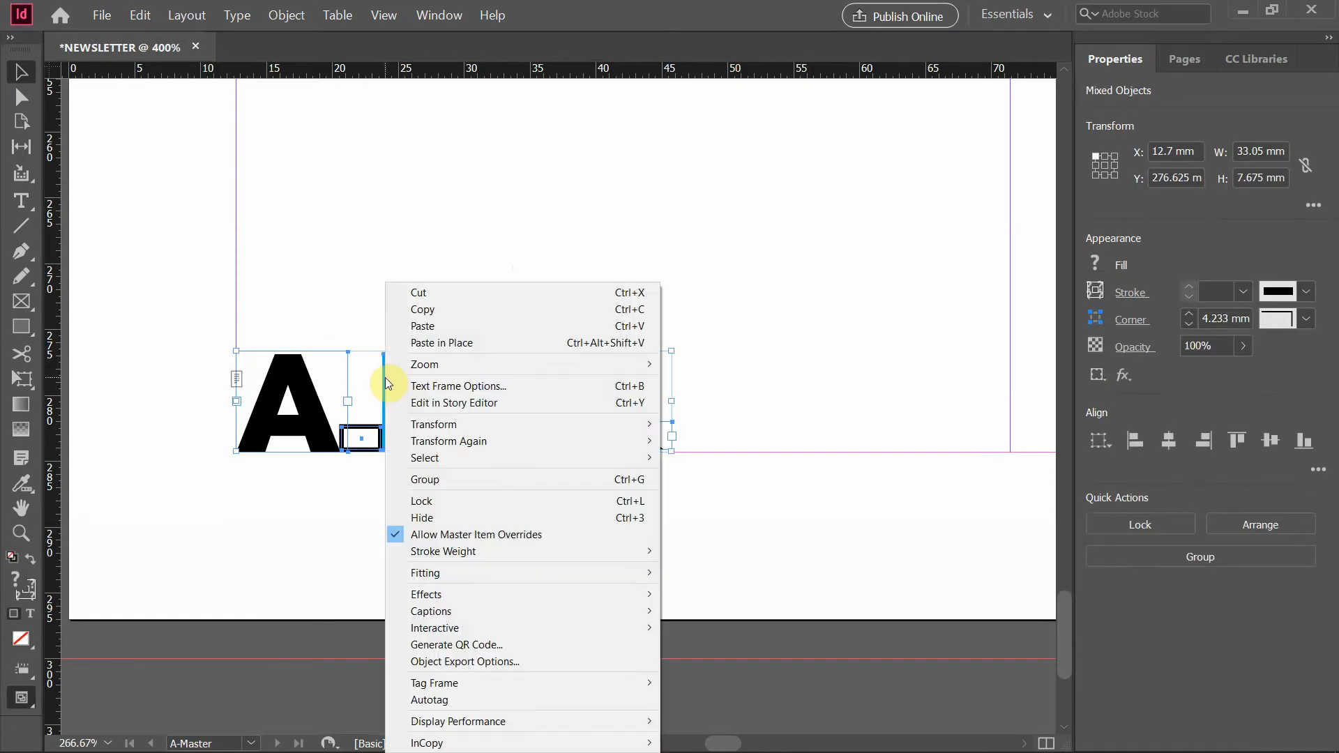
click(437, 309)
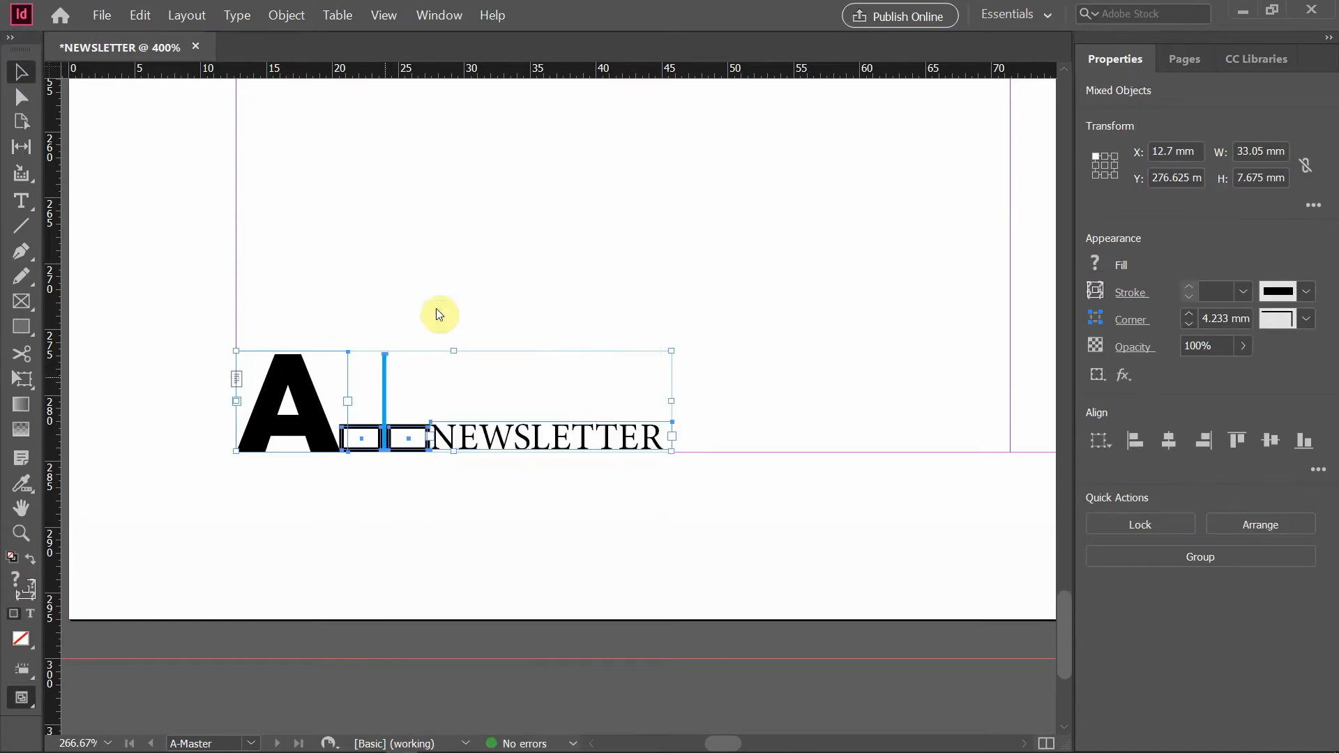
key(ctrl+alt+0)
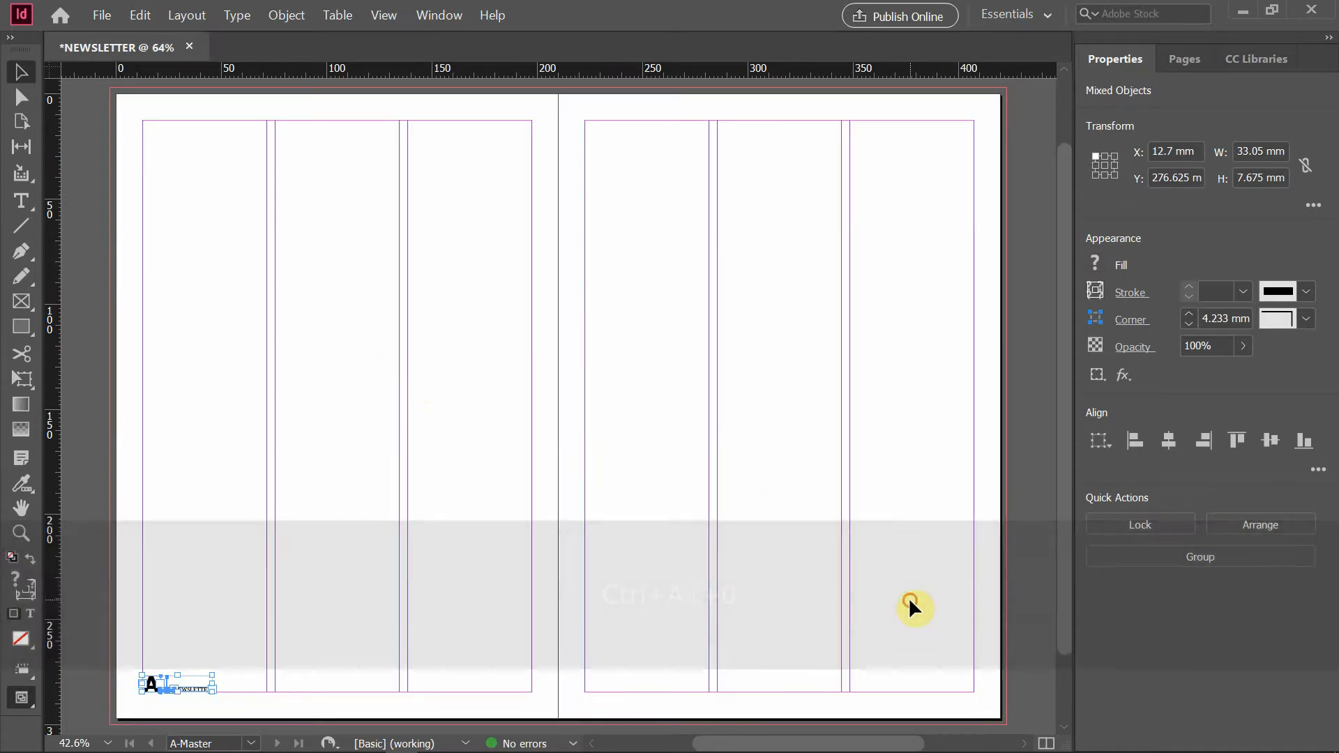
click(903, 611)
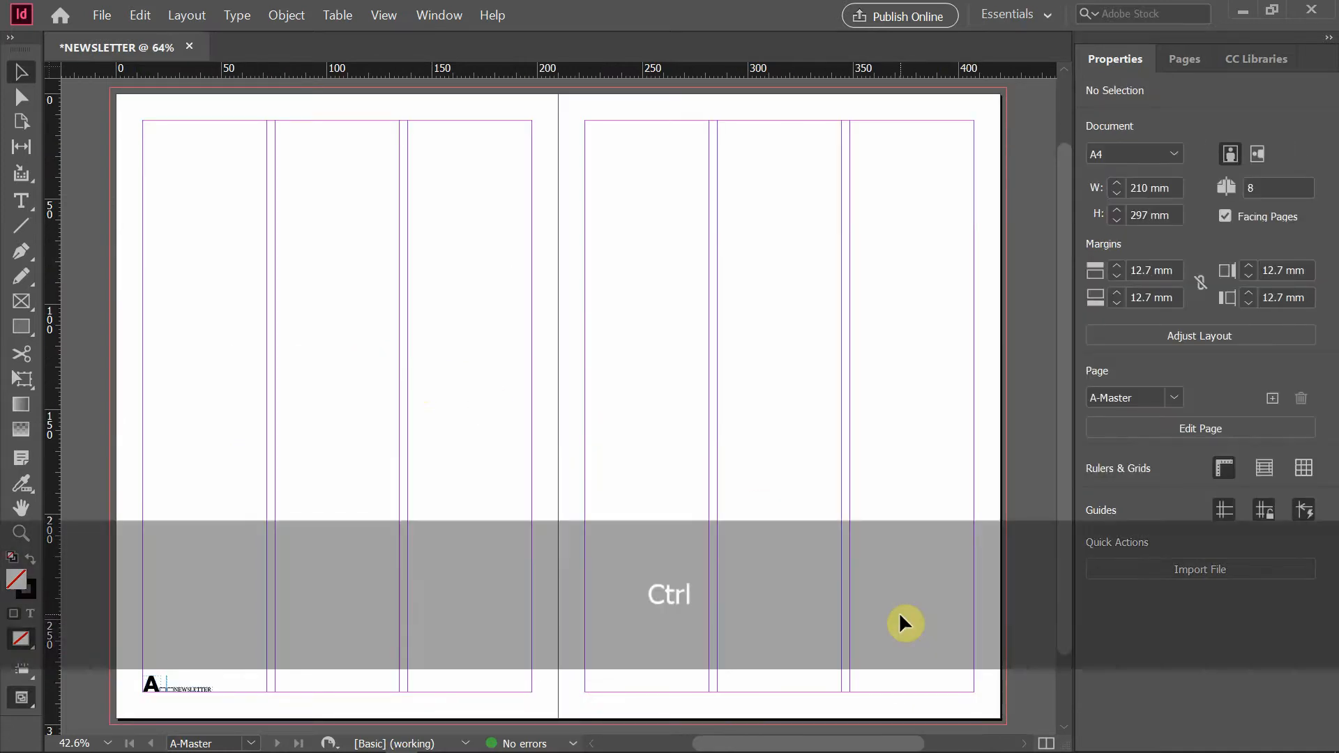
key(ctrl+v)
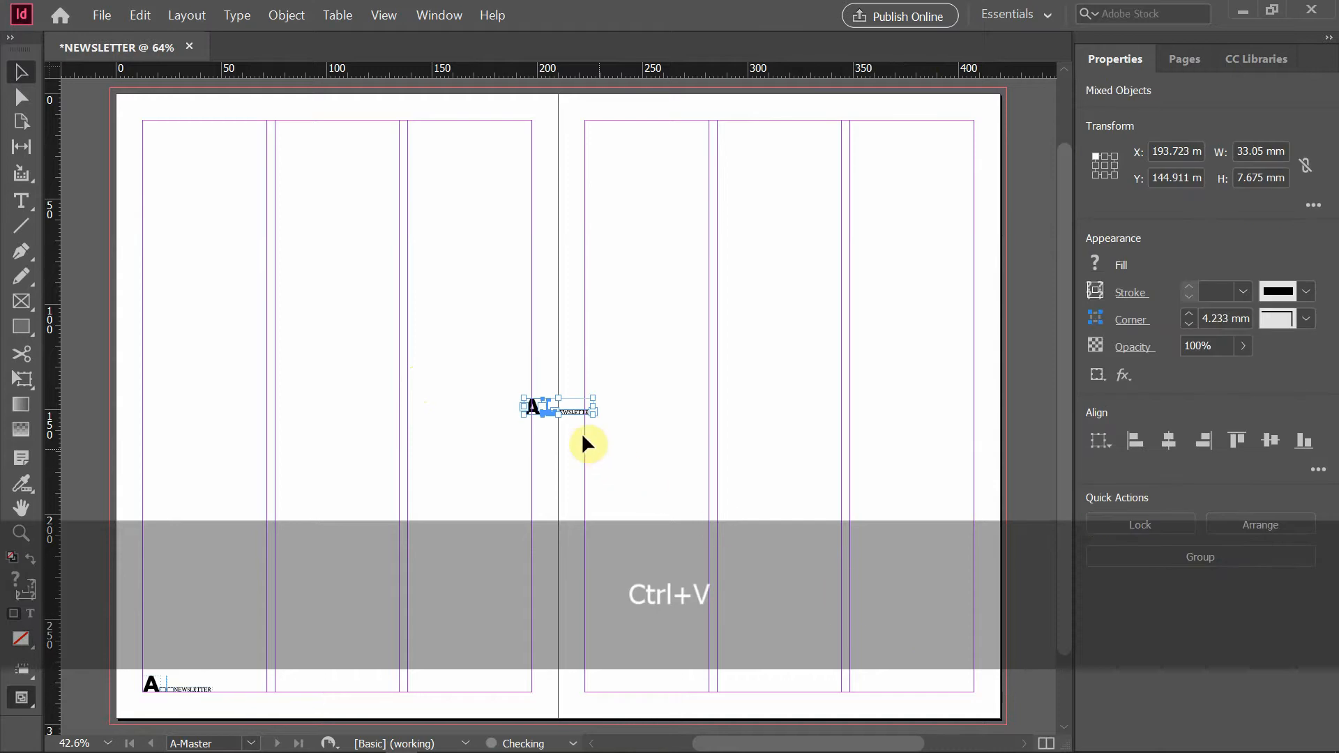
drag(568, 410, 925, 687)
Step: Move the pasted page number frame into the right master page's bottom-right margin corner
alt+scroll(964, 712, up, 3)
alt+scroll(963, 706, up, 4)
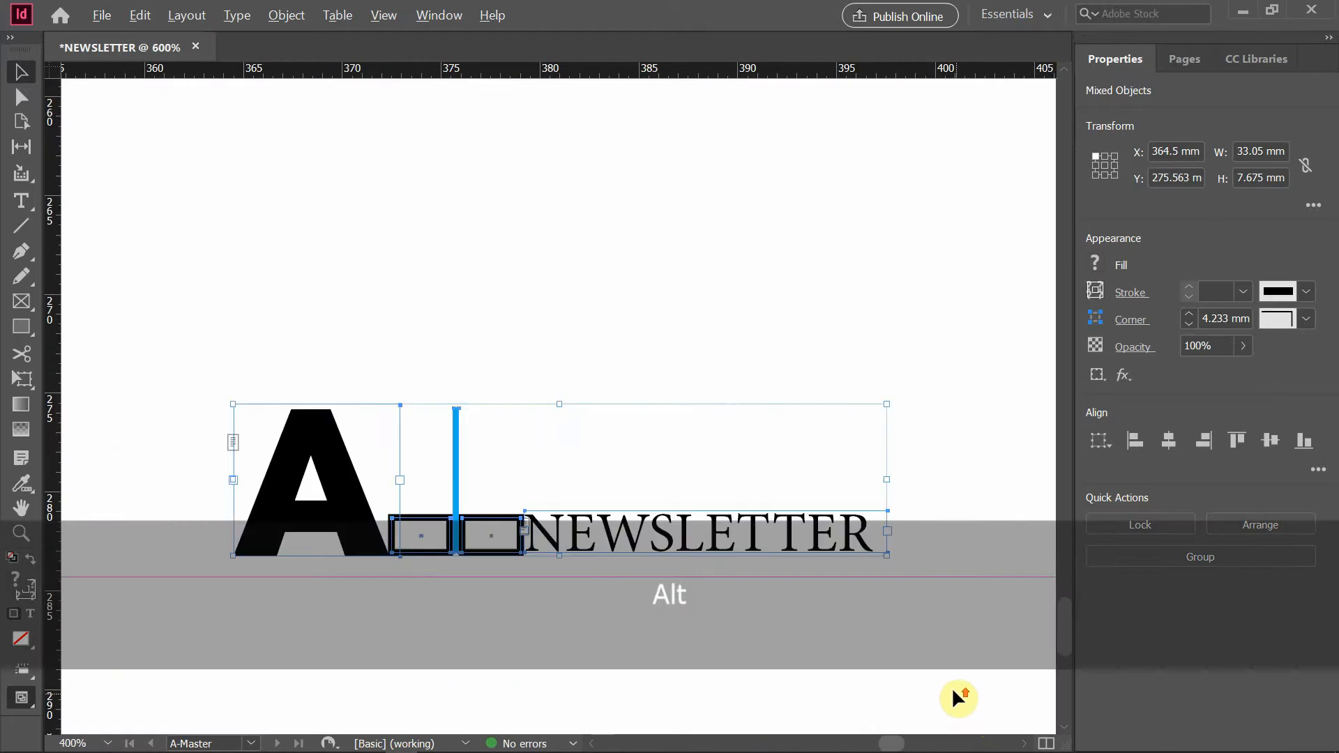
click(393, 345)
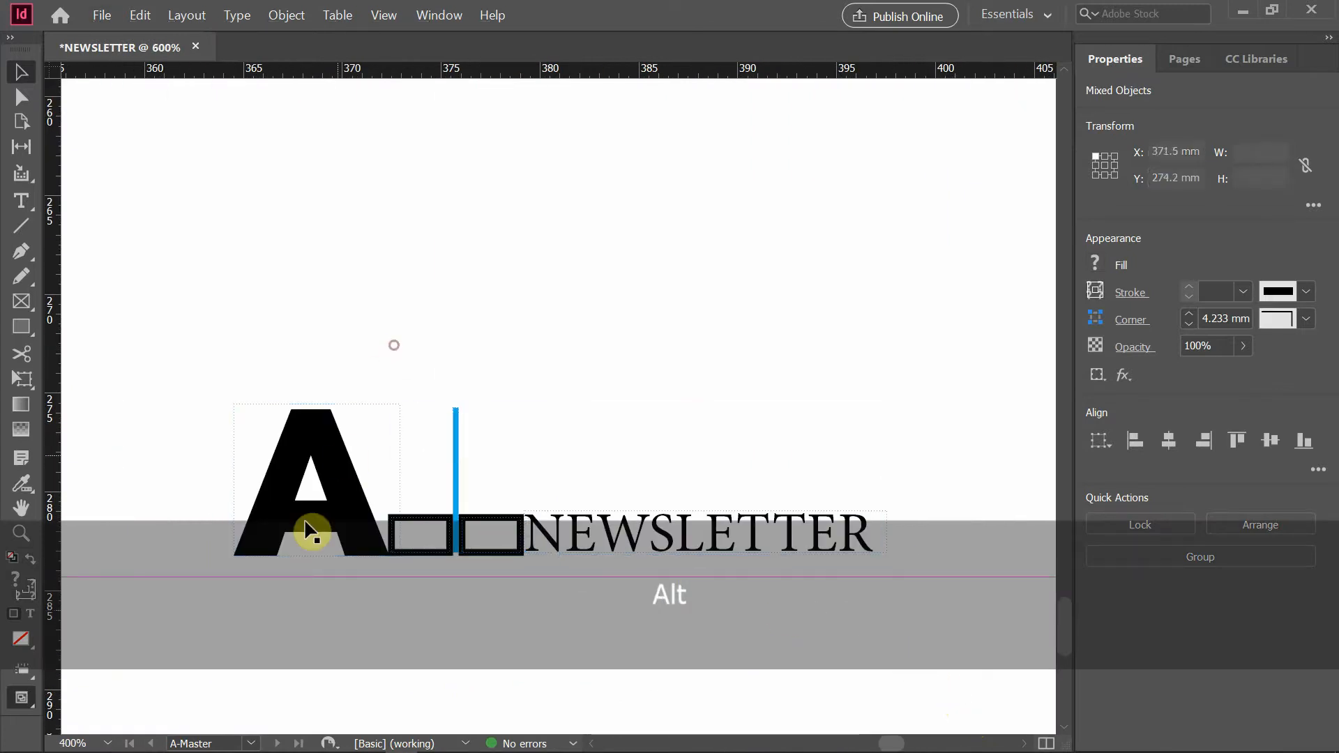
alt+scroll(301, 535, down, 2)
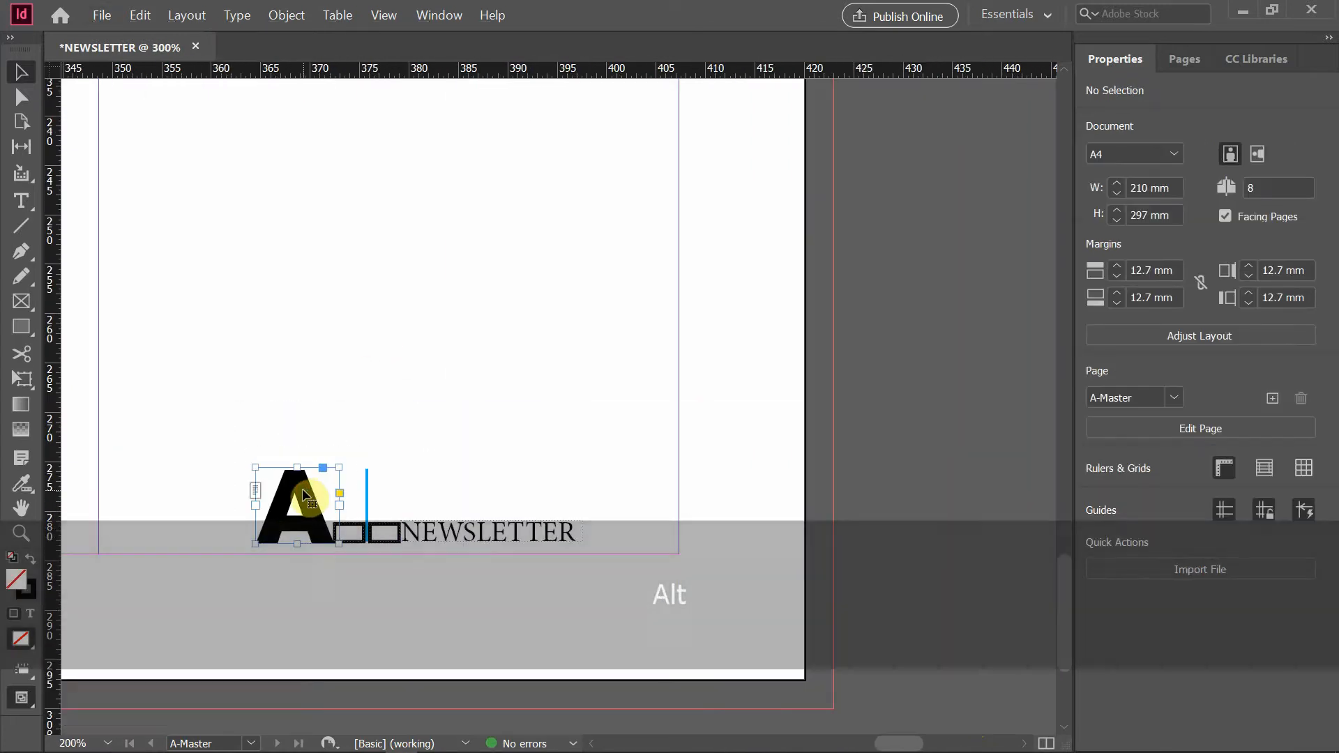
drag(306, 499, 646, 530)
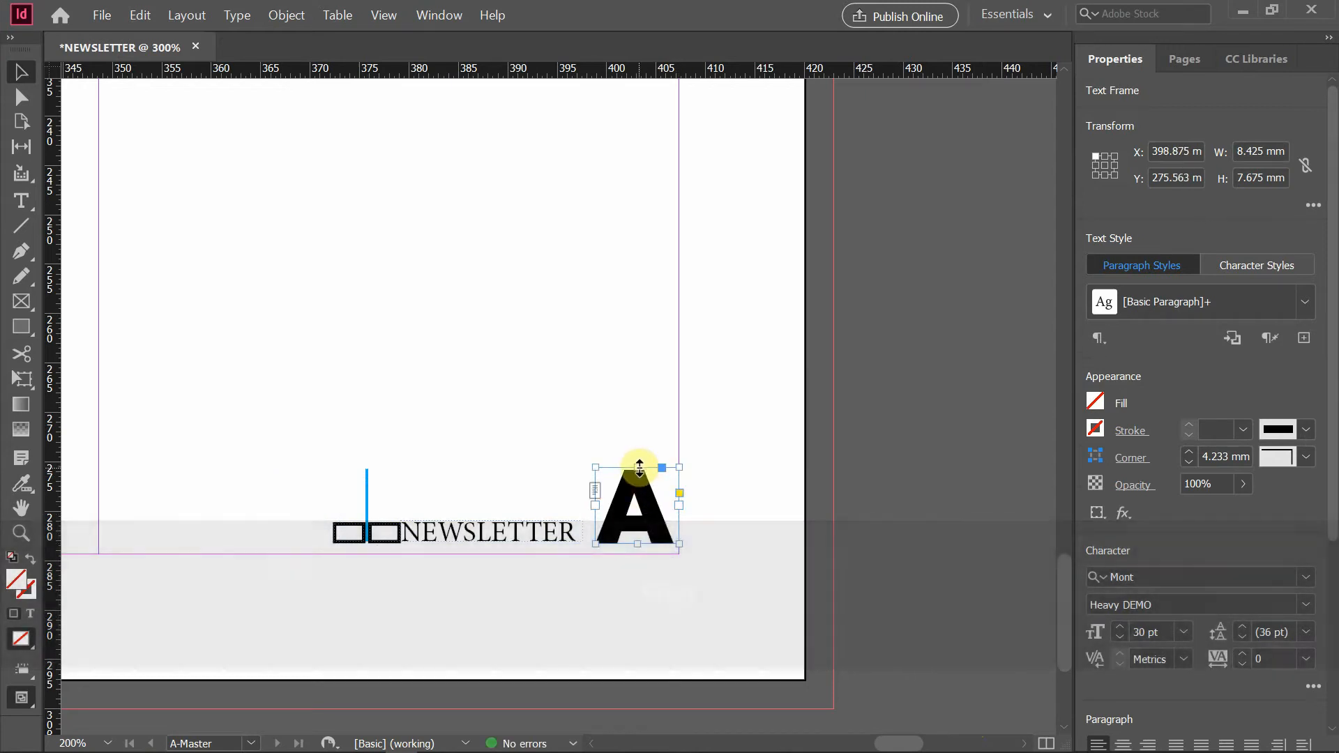
drag(641, 484, 643, 495)
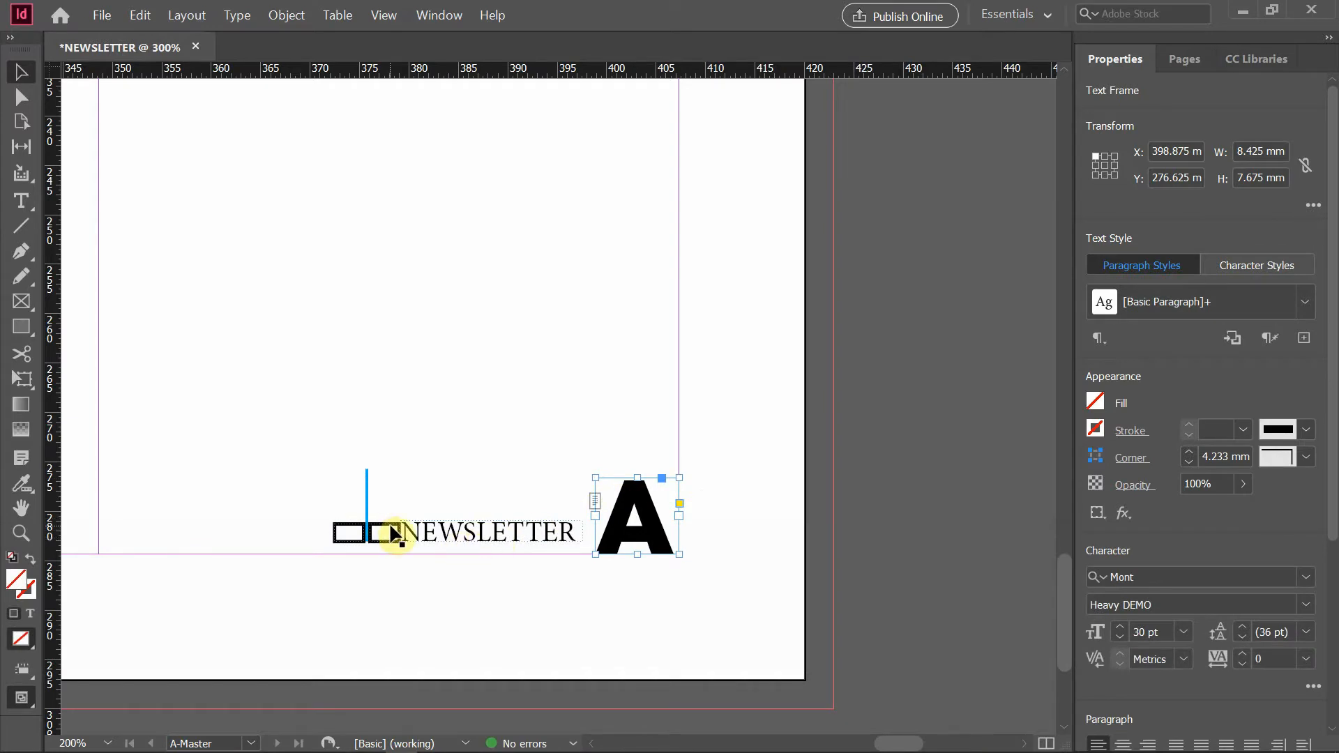
Step: Place one pasted spacer against the page number's left side and the blue bar beside it, setting NEWSLETTER on the bottom margin further left
drag(394, 533, 590, 549)
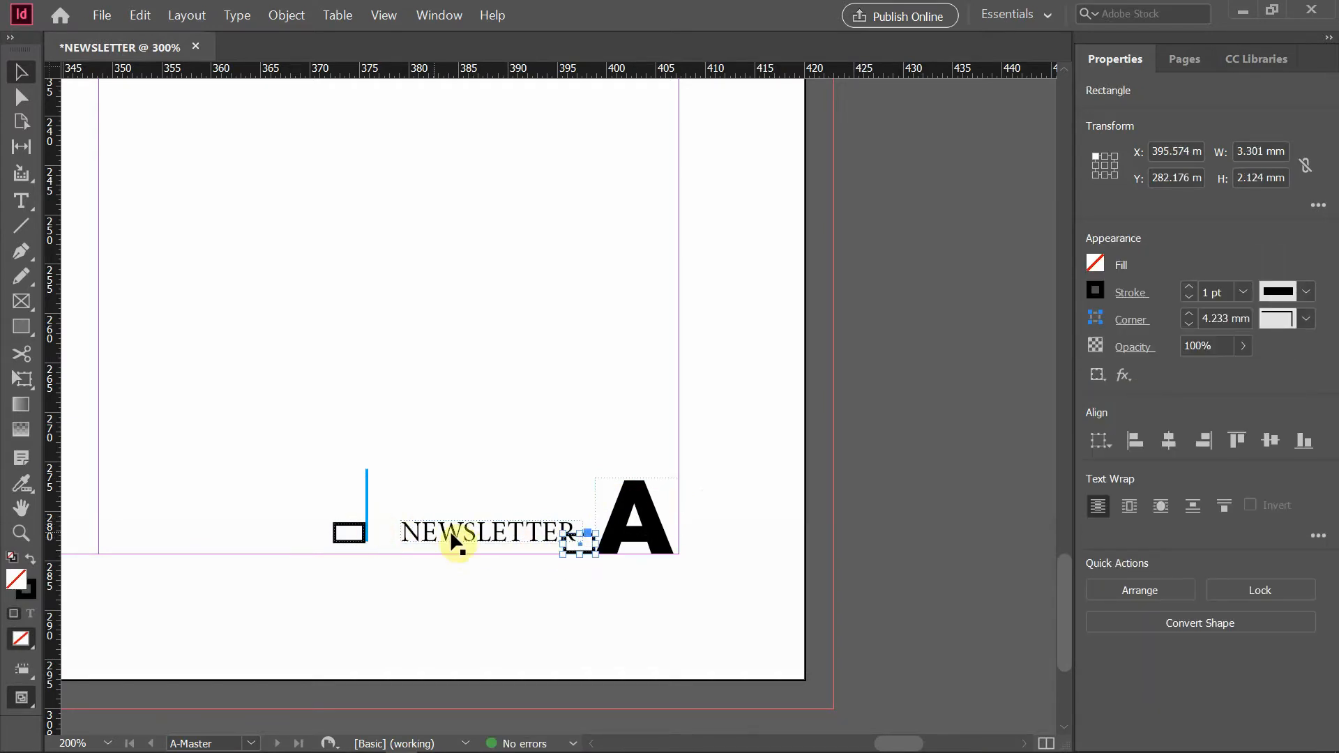
drag(455, 544, 433, 511)
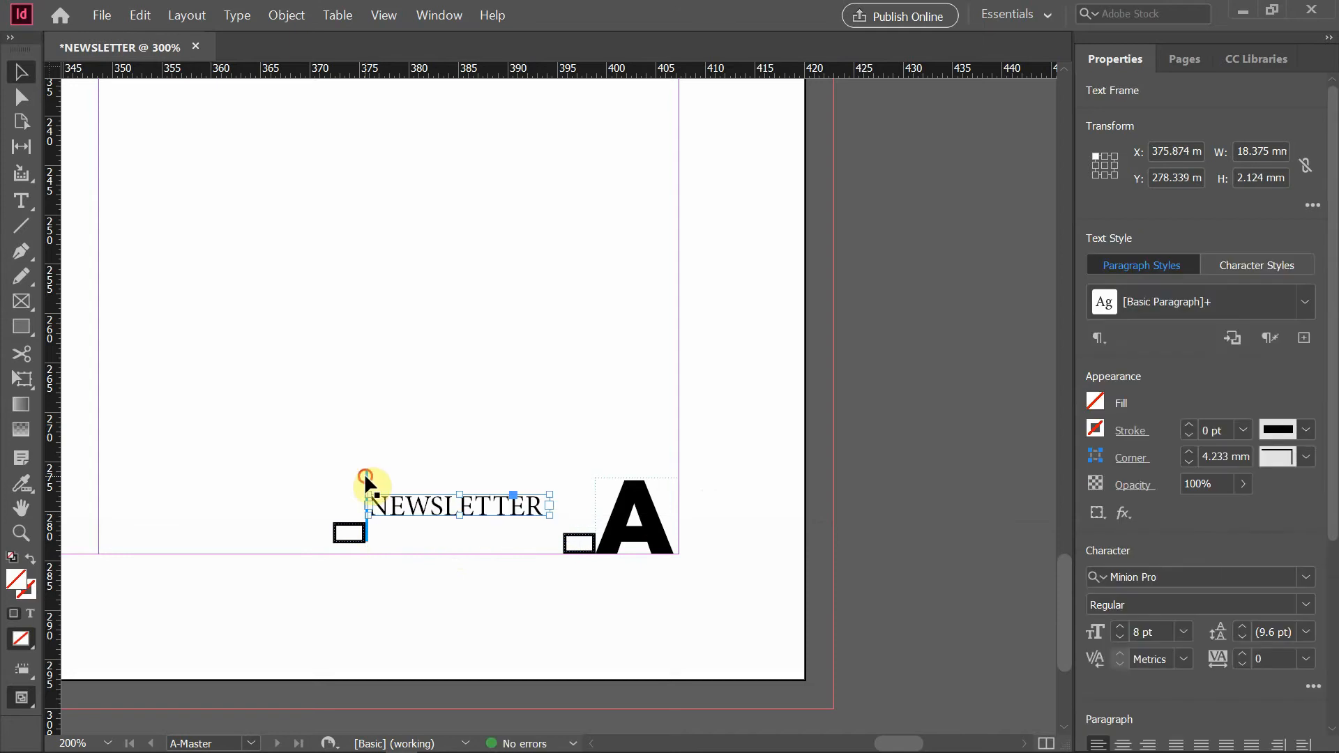
drag(365, 477, 560, 491)
drag(481, 502, 430, 548)
click(346, 451)
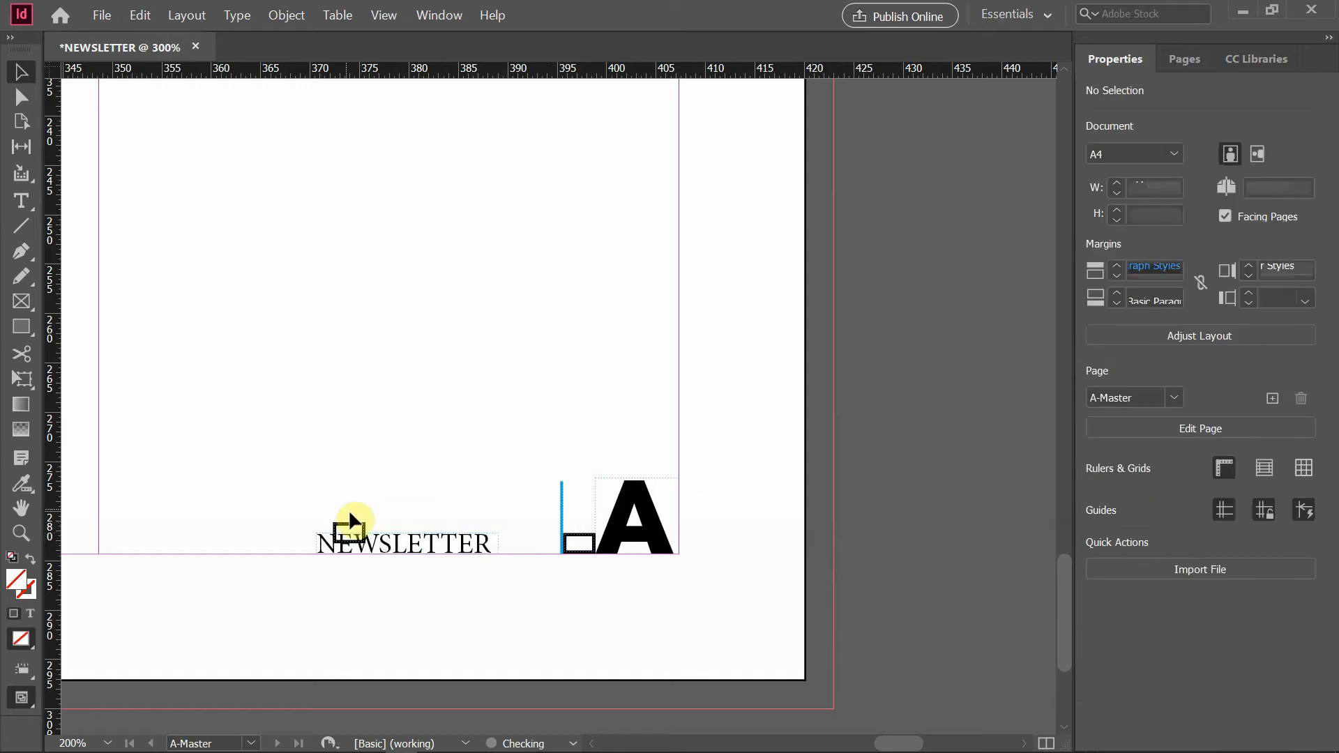
Step: Place the other spacer against the blue bar's left side and move the NEWSLETTER frame flush against it
drag(349, 538, 545, 544)
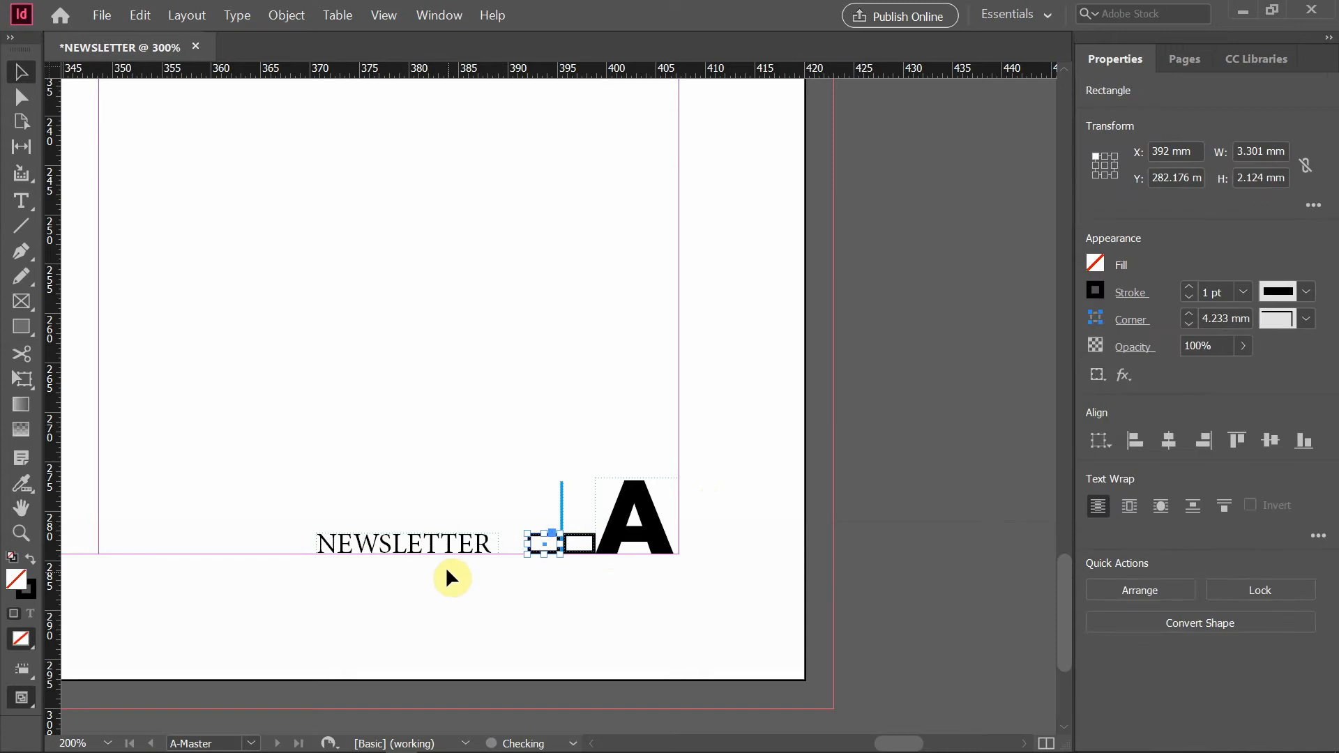
drag(461, 551, 491, 551)
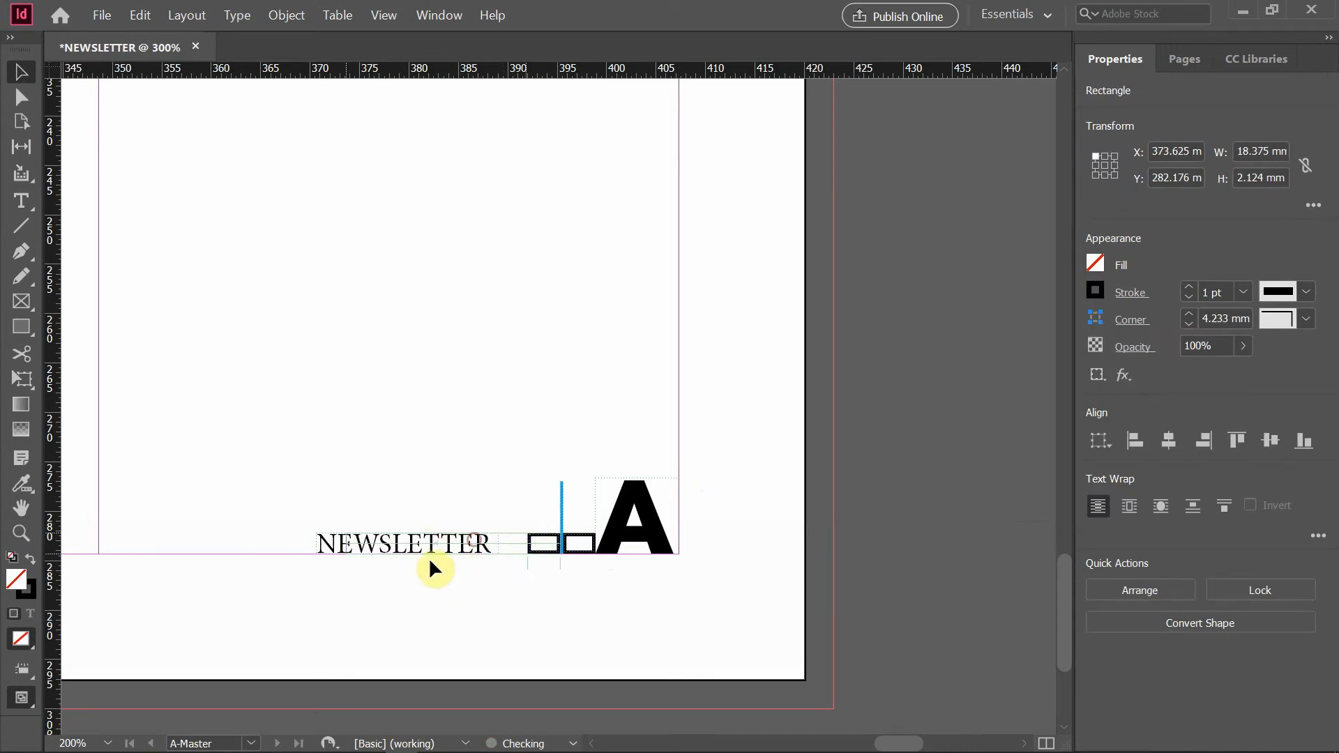
click(493, 559)
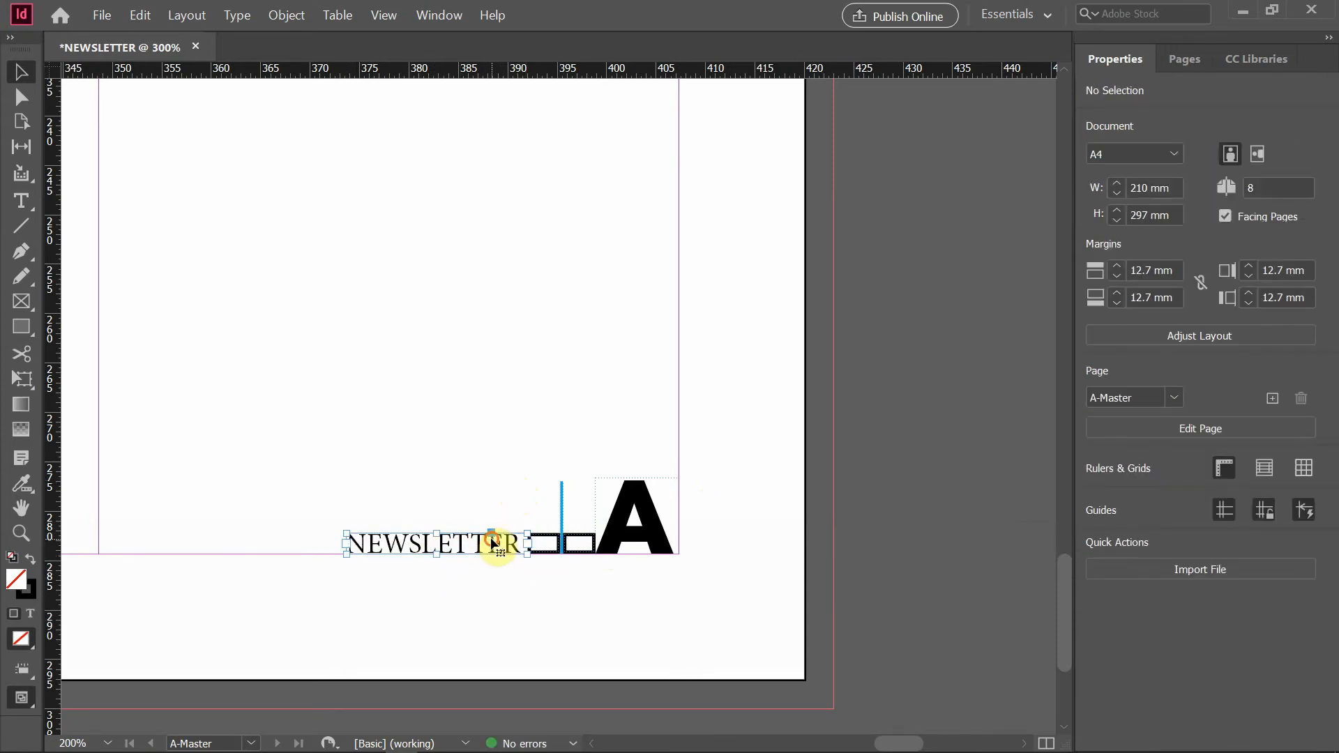
Step: Right-align both the NEWSLETTER text and the page number marker in the right master page's footer
double_click(502, 541)
click(528, 545)
click(1163, 468)
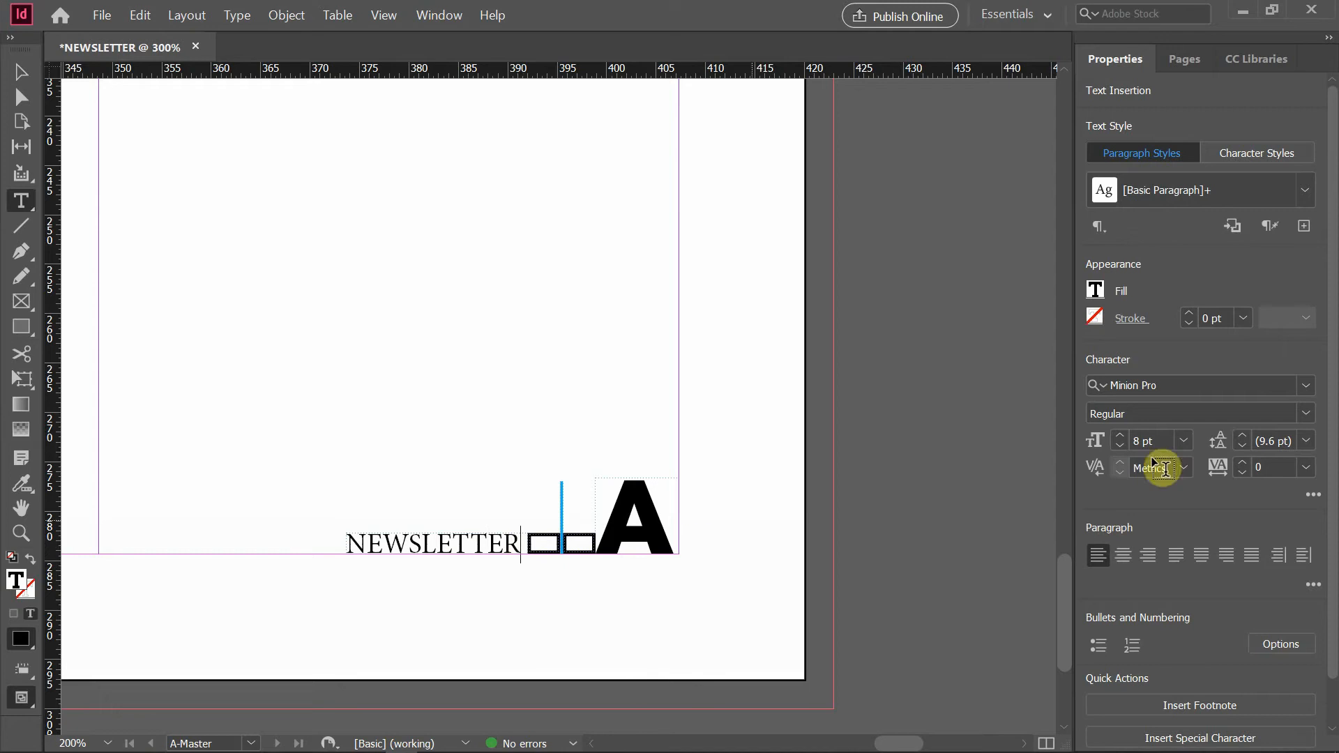
click(1151, 561)
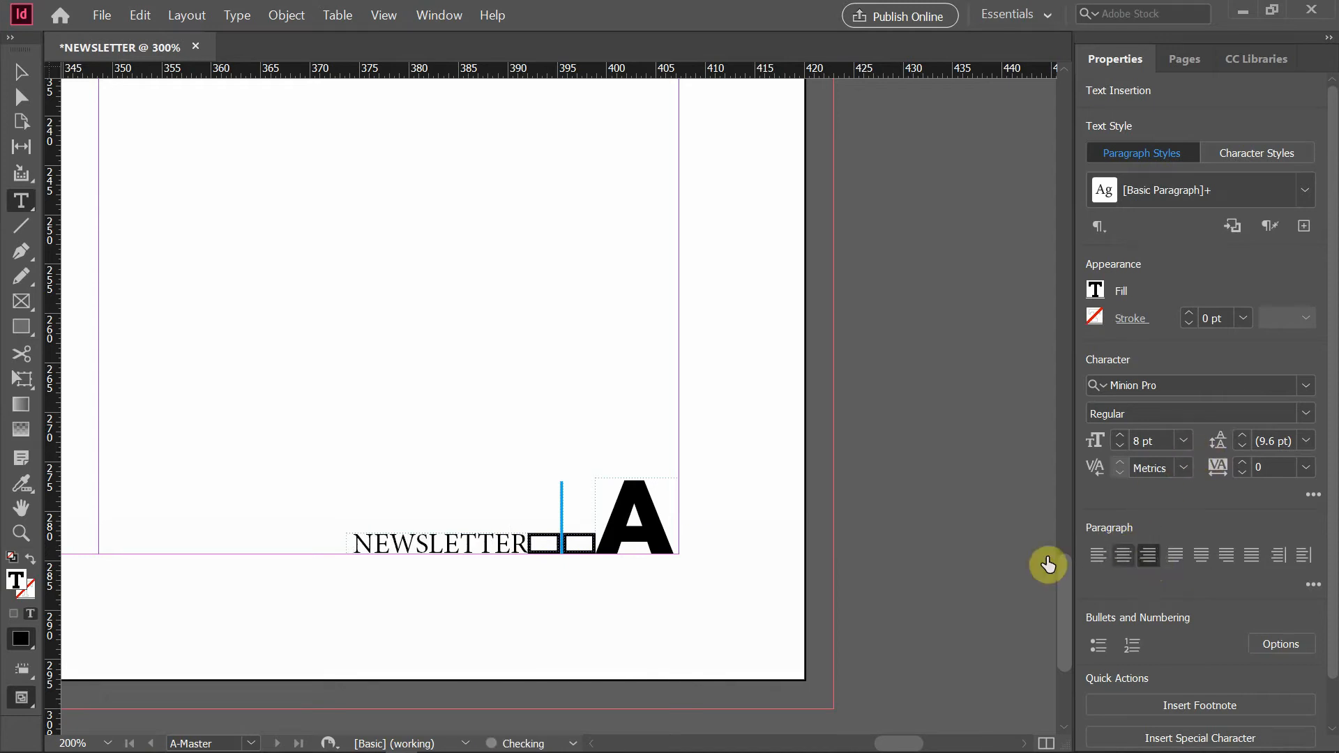
click(663, 519)
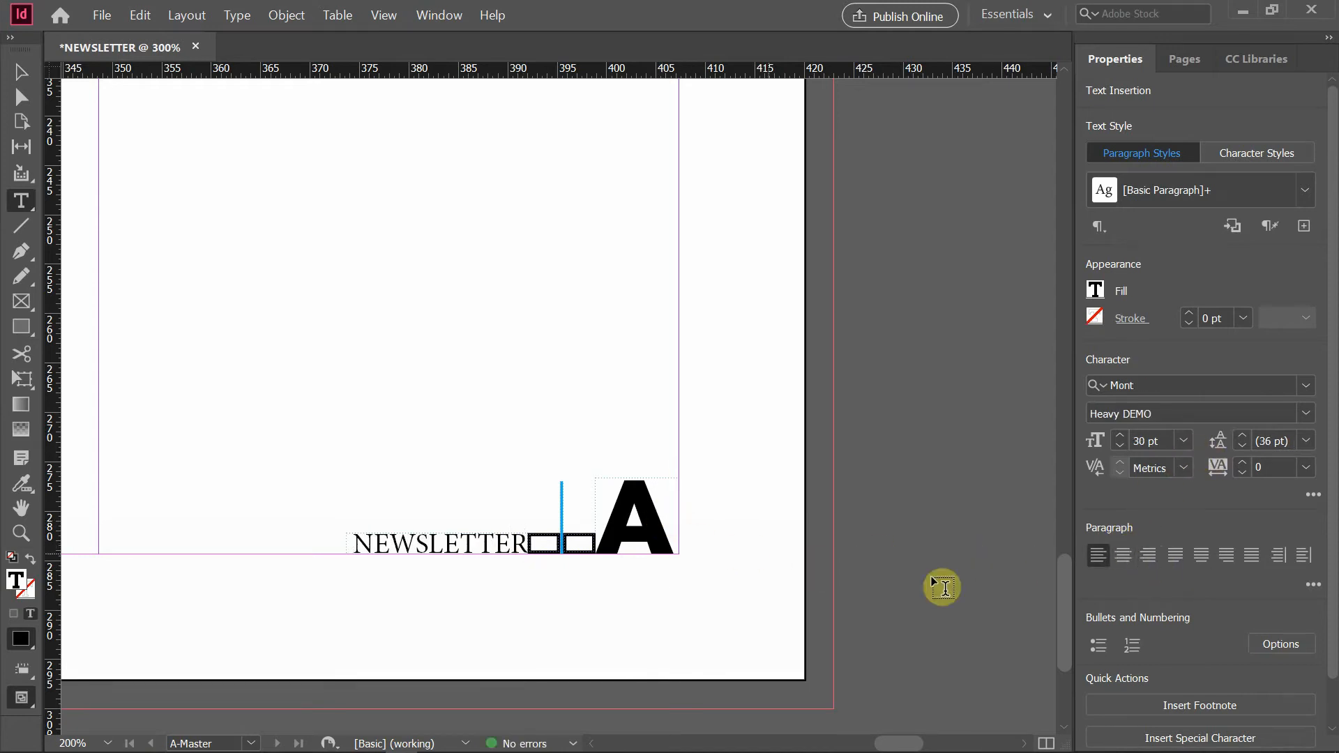
click(1151, 561)
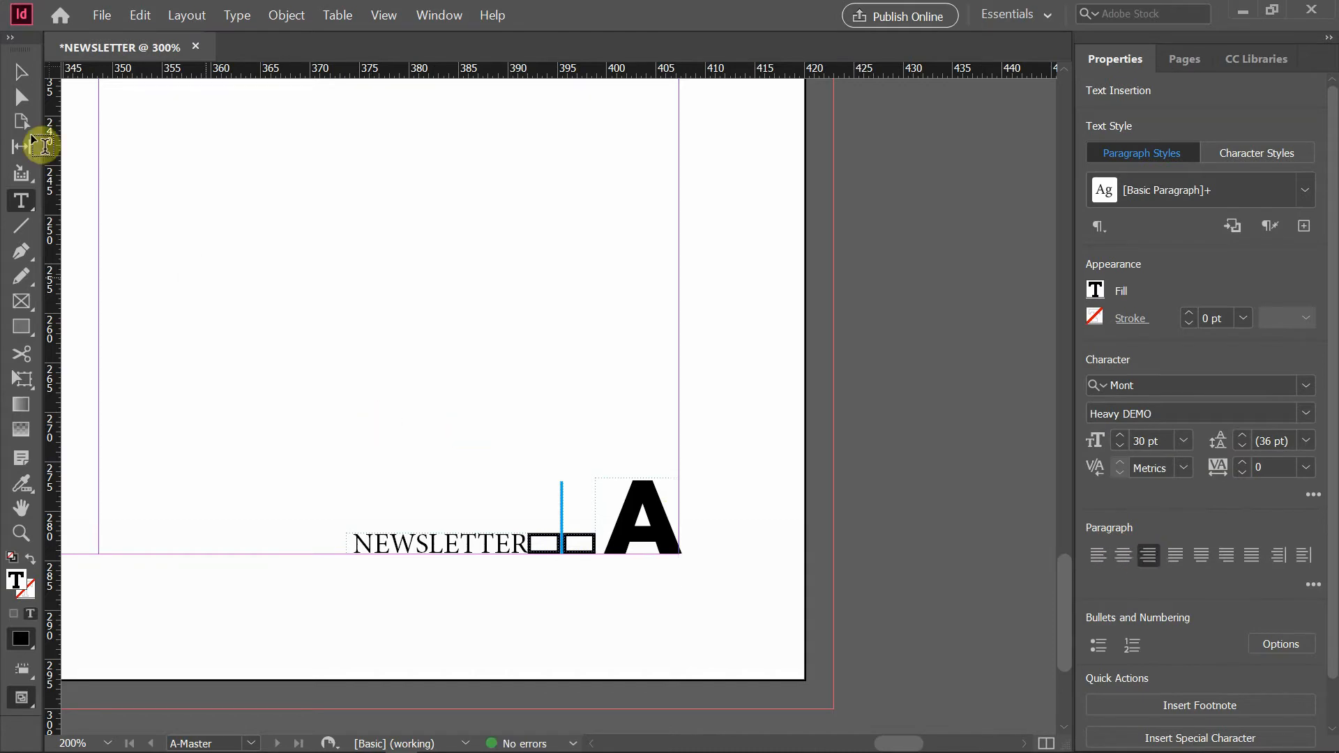
Step: Align the page number glyph with the right master page's outer margin and shift the spacers, blue bar and NEWSLETTER frame closer to it
click(19, 68)
click(666, 500)
scroll(626, 567, up, 3)
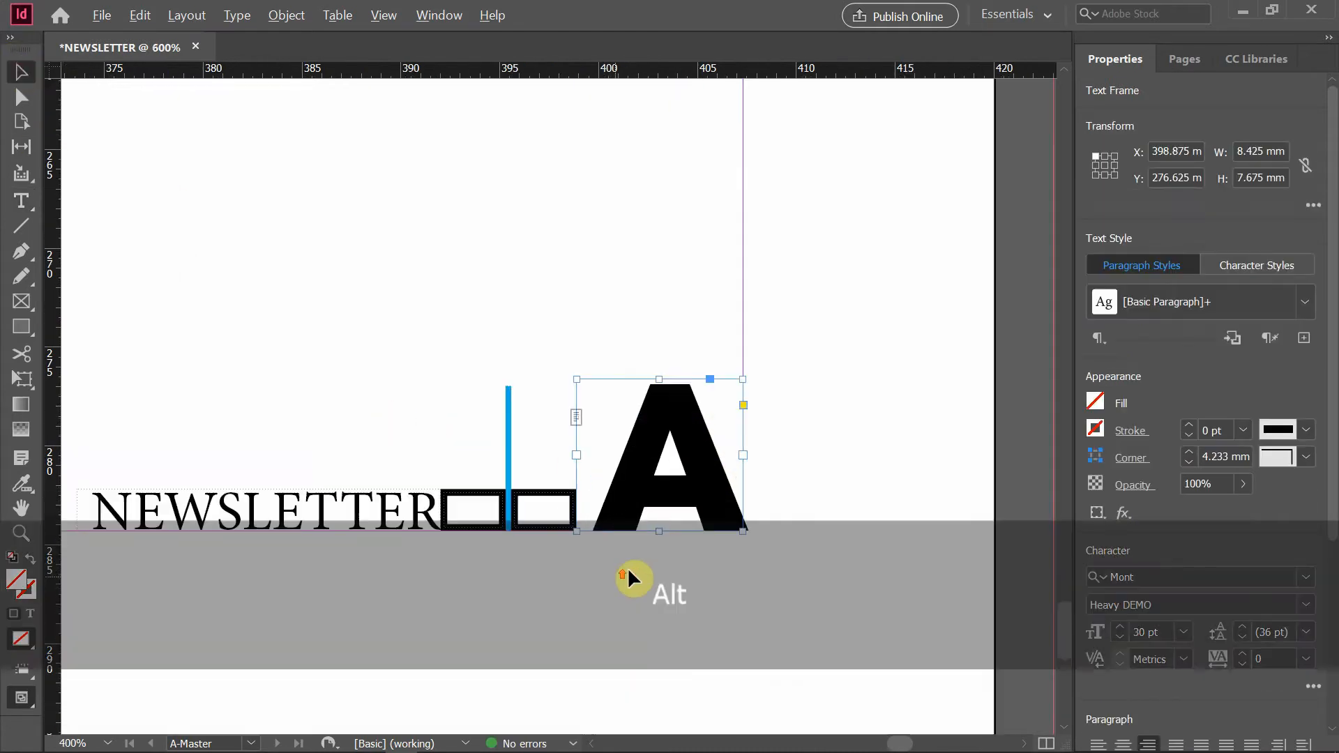
click(290, 471)
click(337, 336)
Step: Delete the two spacer rectangles on either side of the blue bar in the right master page's footer
click(377, 422)
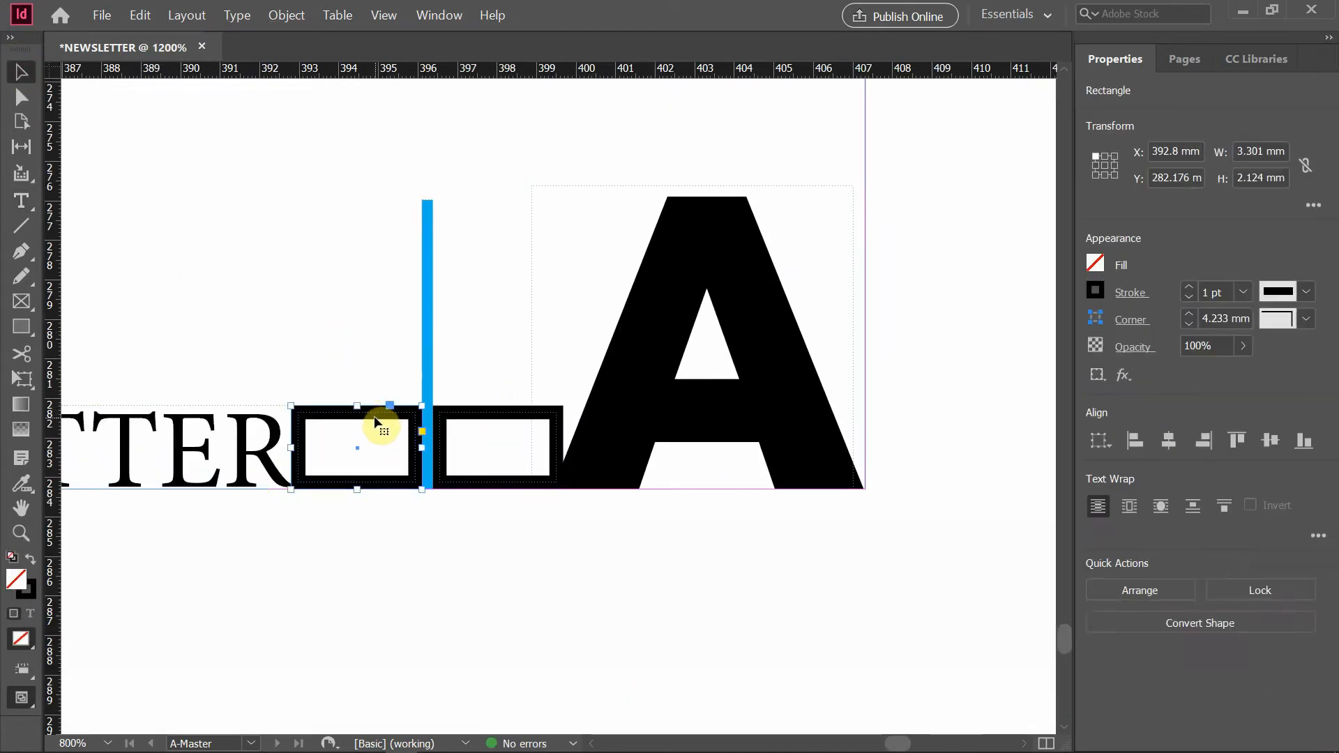
key(Delete)
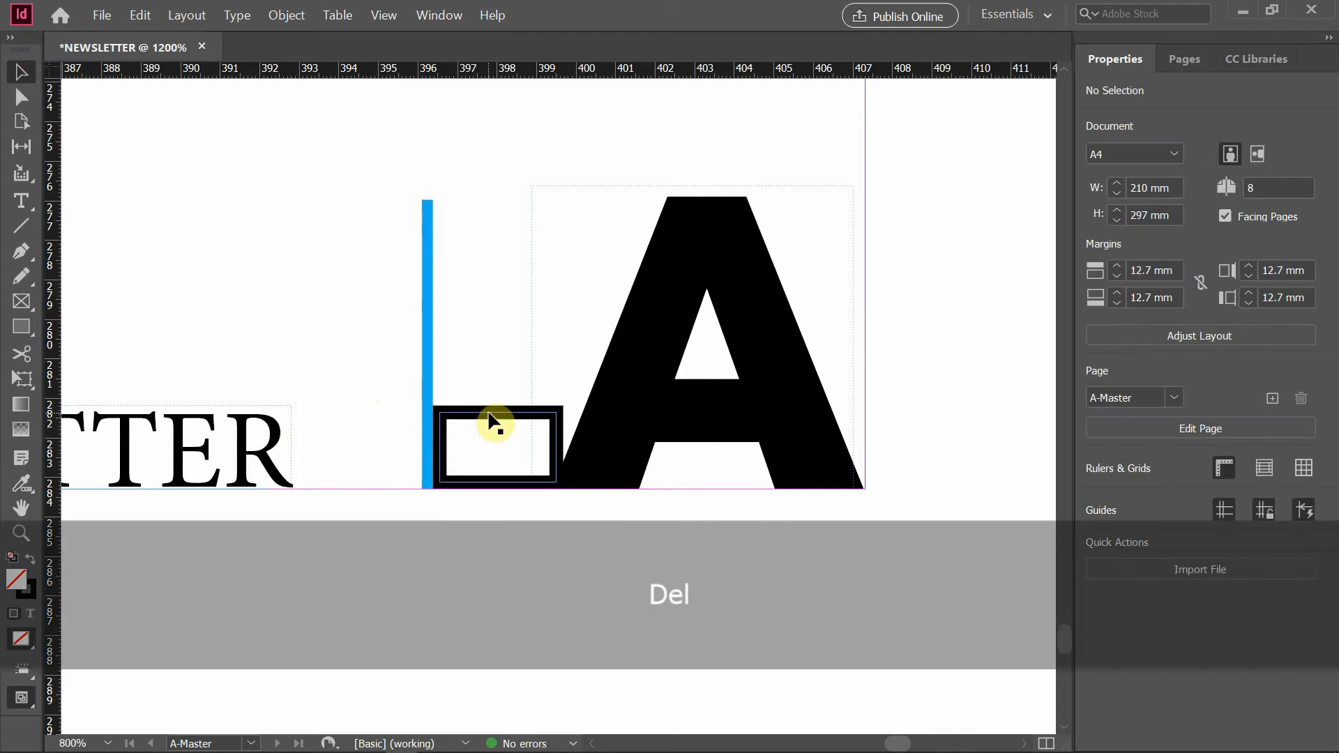
click(493, 422)
key(Delete)
key(space)
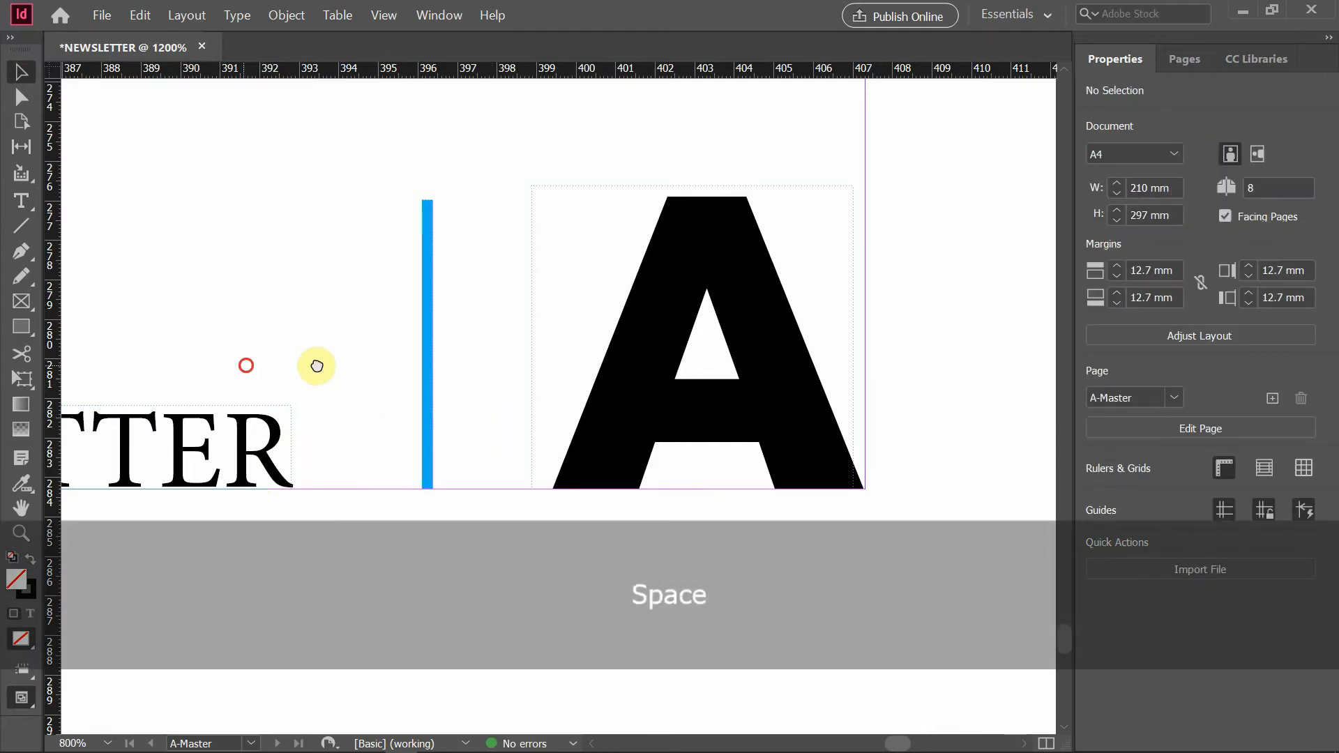
Step: Delete the two spacer rectangles between the page number and NEWSLETTER in the left master page's footer
drag(314, 365, 715, 366)
scroll(554, 412, down, 5)
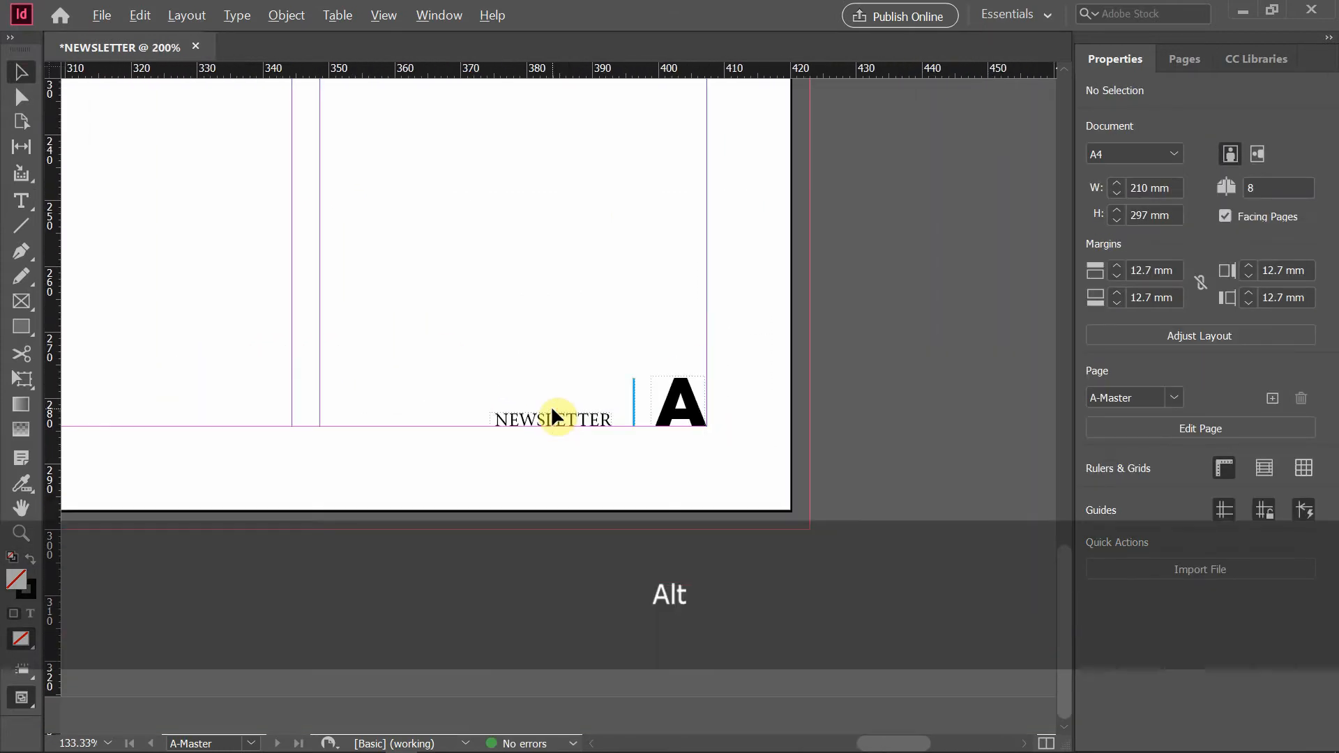
key(space)
drag(263, 421, 588, 416)
drag(365, 418, 503, 416)
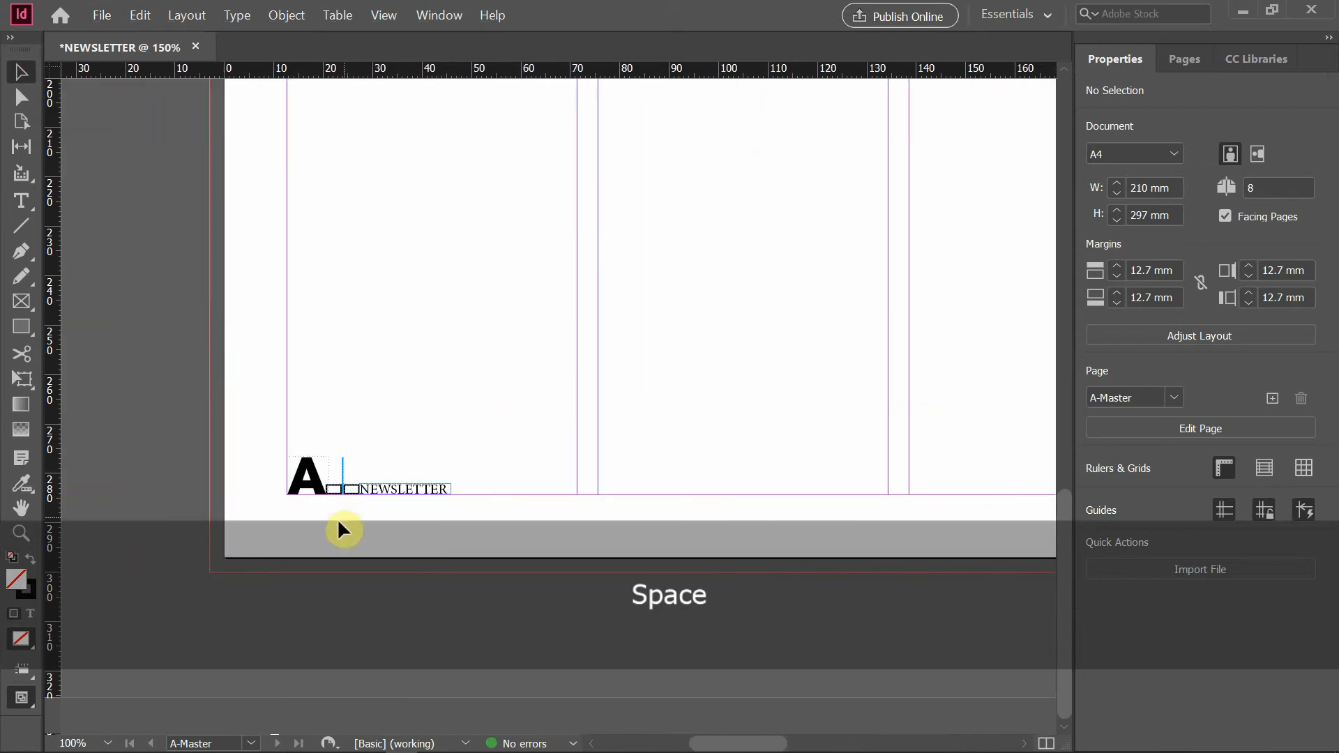
click(349, 484)
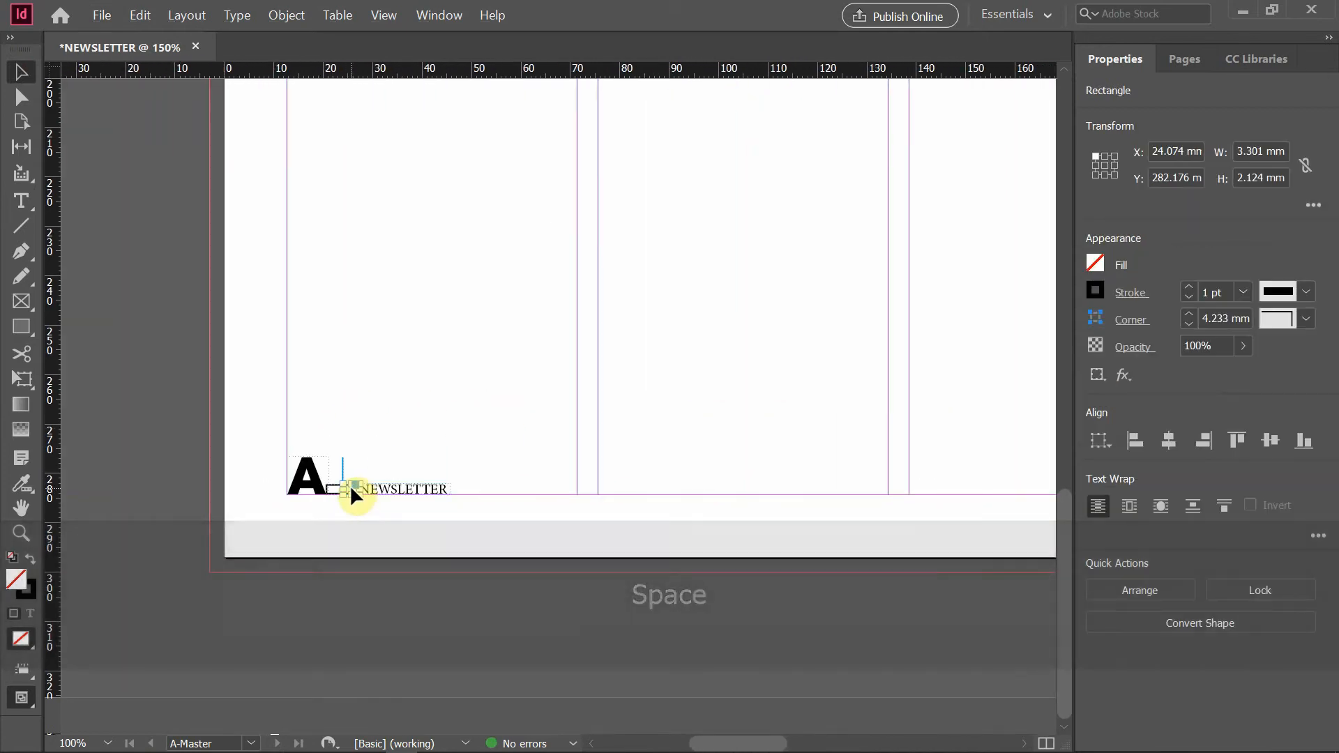
key(Delete)
click(336, 483)
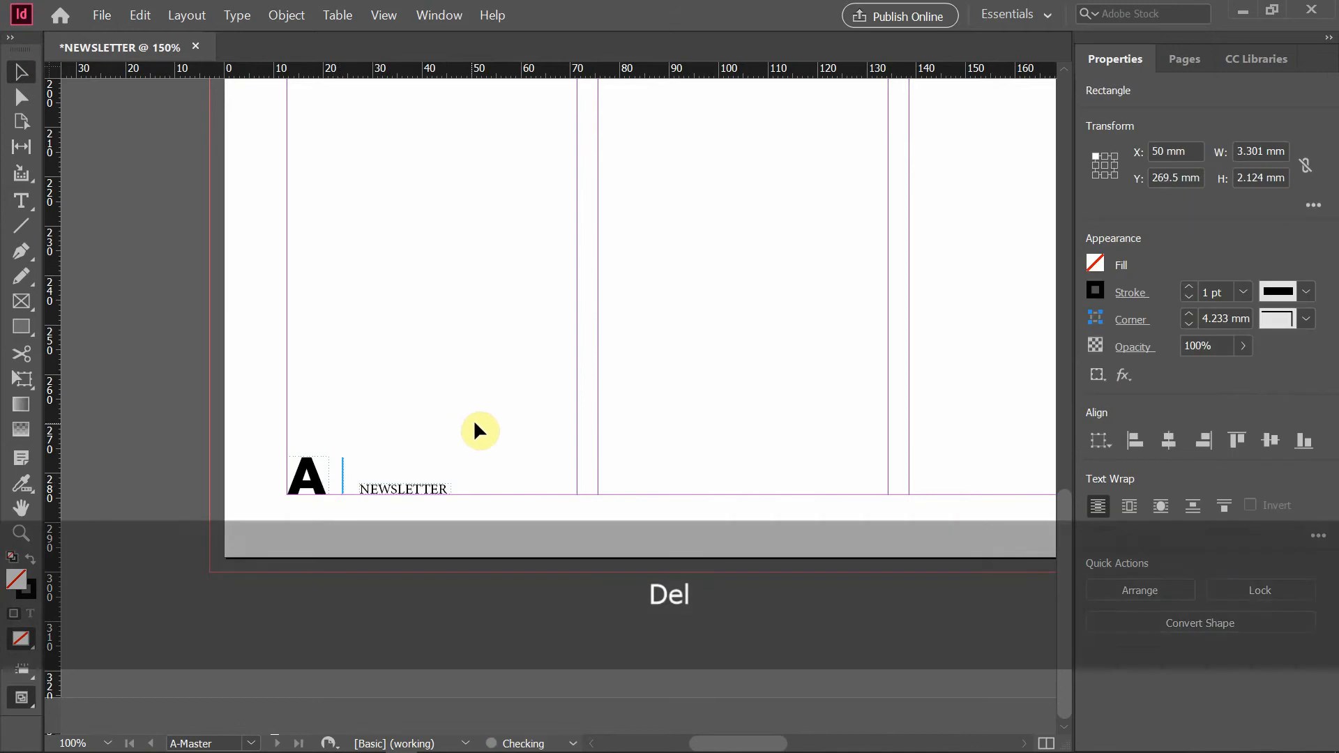
key(Delete)
Step: Fit the master spread in view, open the 2-3 spread and check the page-number footers on all eight pages
key(alt)
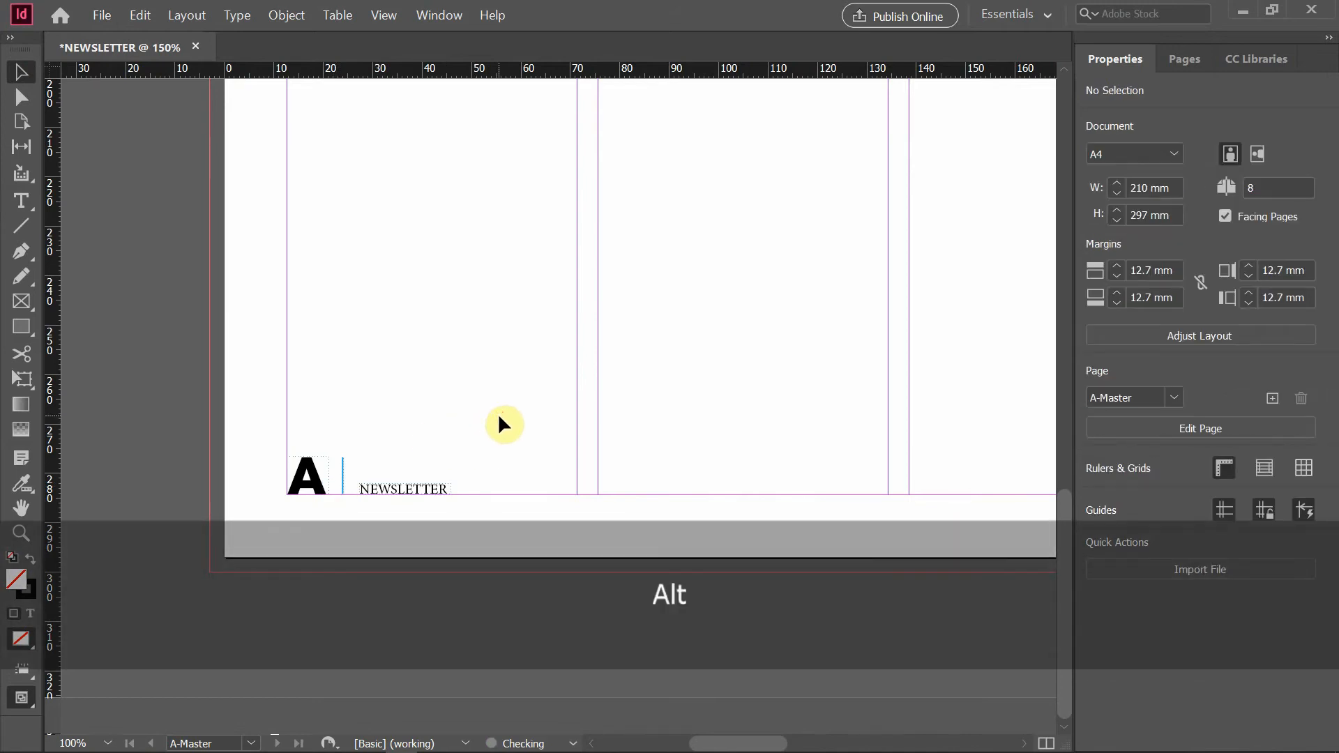
key(ctrl+alt+0)
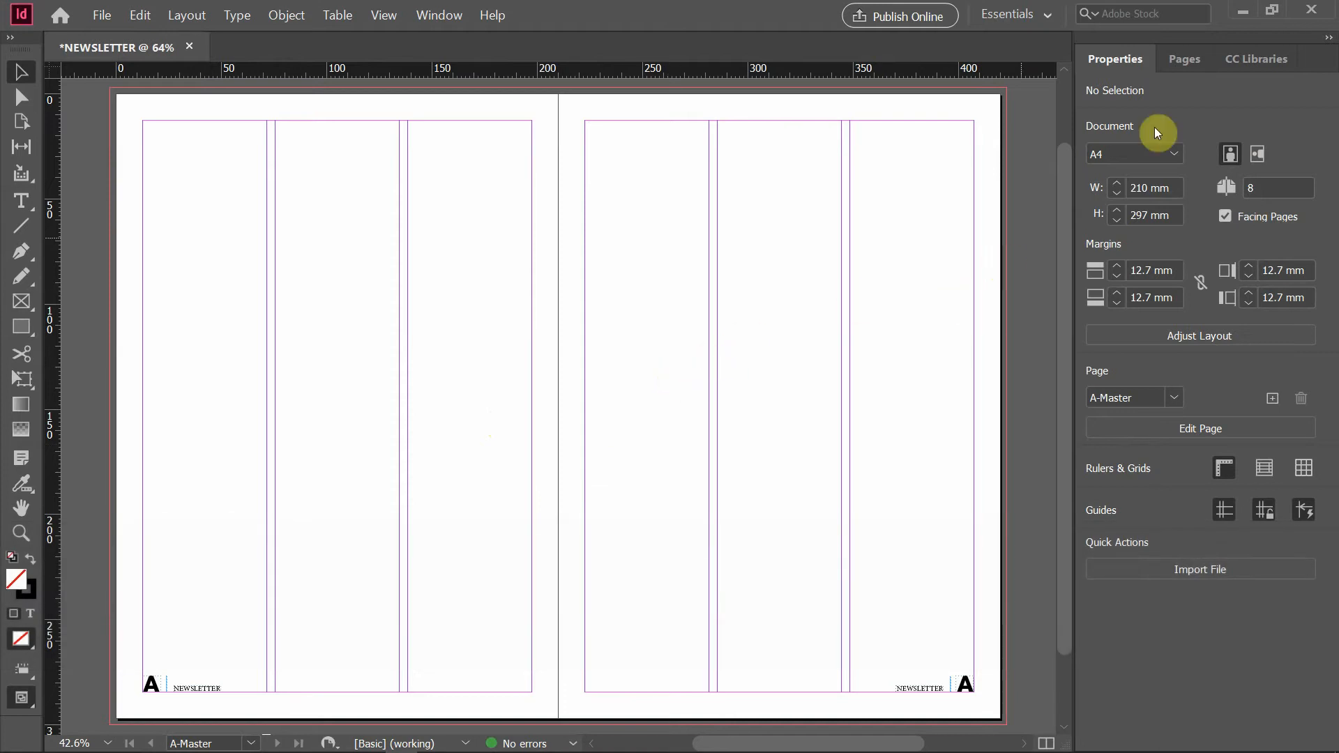
click(1188, 59)
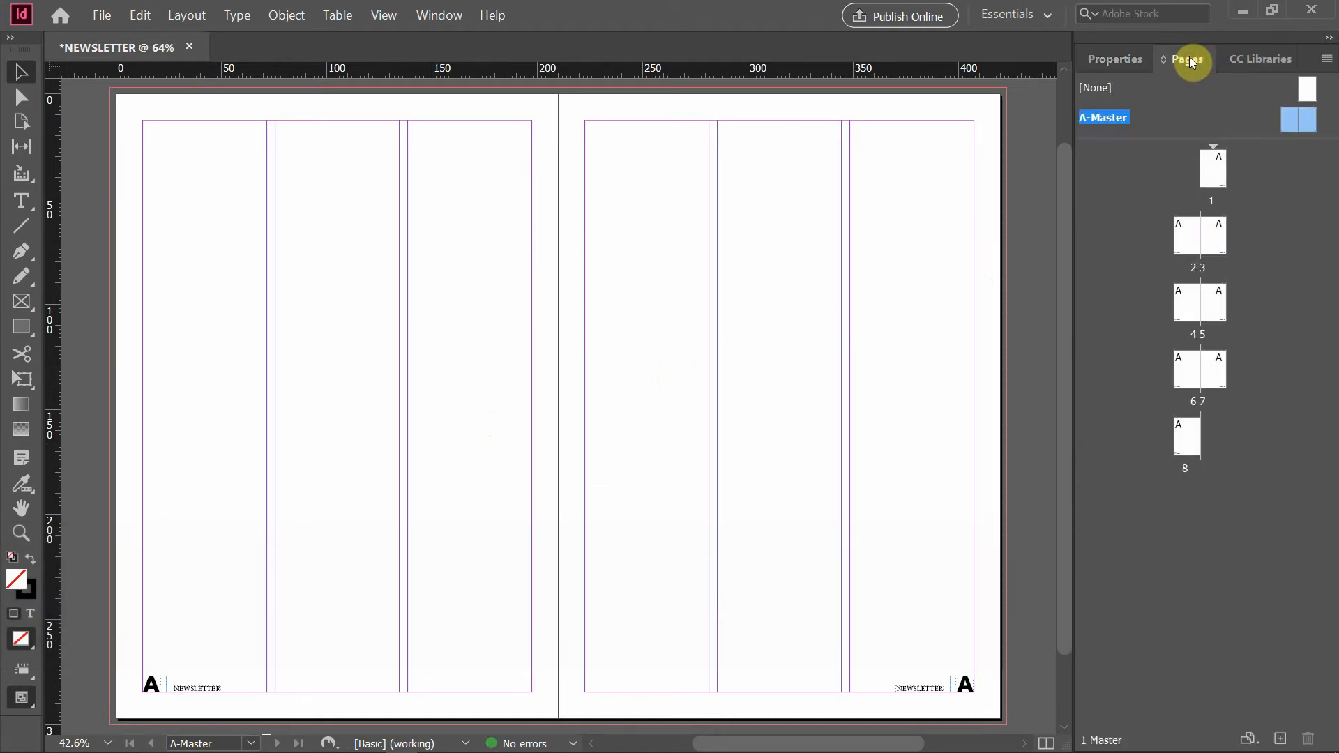
double_click(1187, 230)
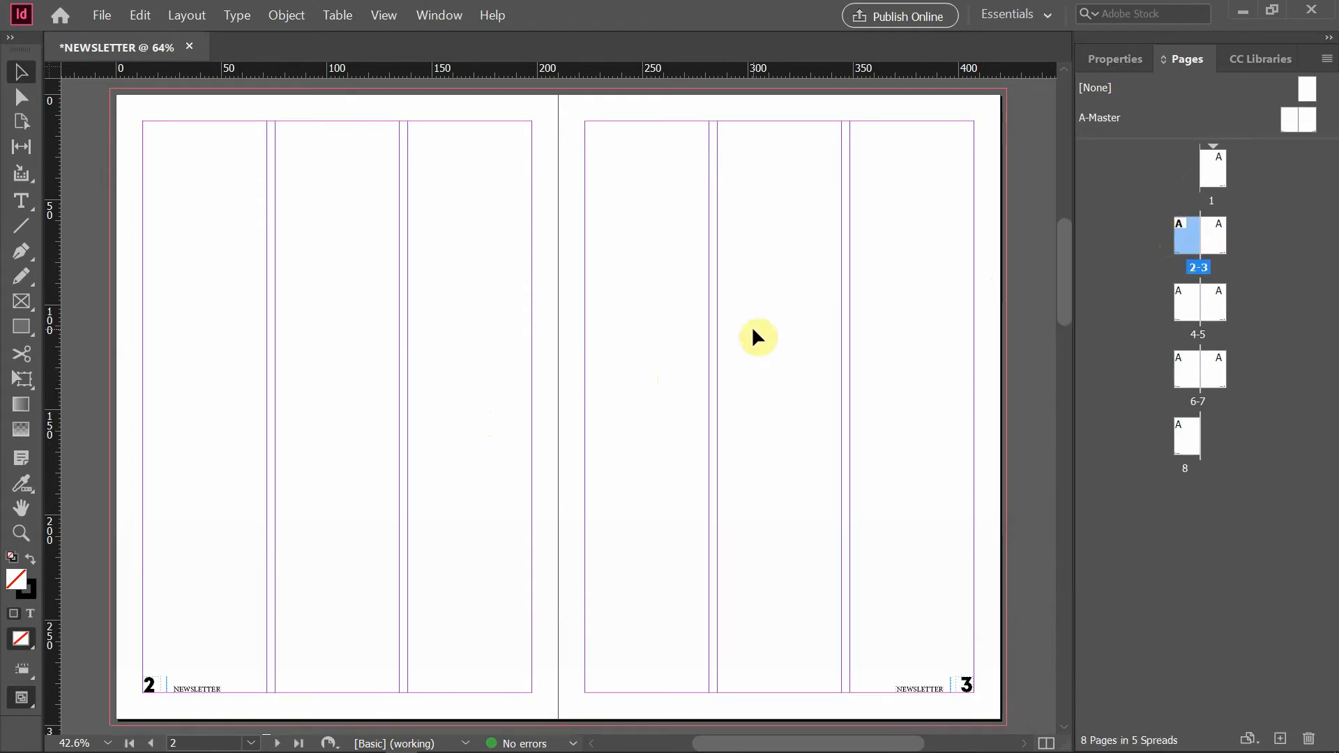
scroll(572, 520, up, 10)
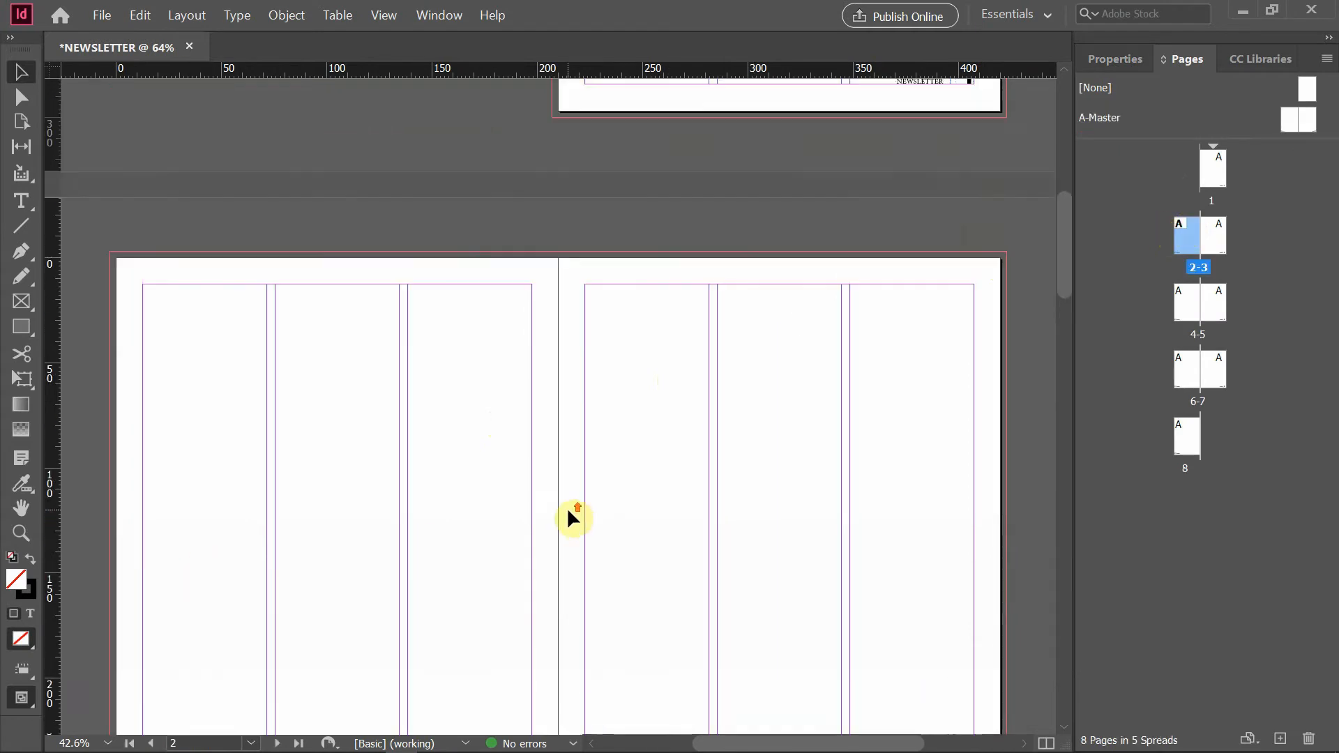
scroll(582, 501, up, 5)
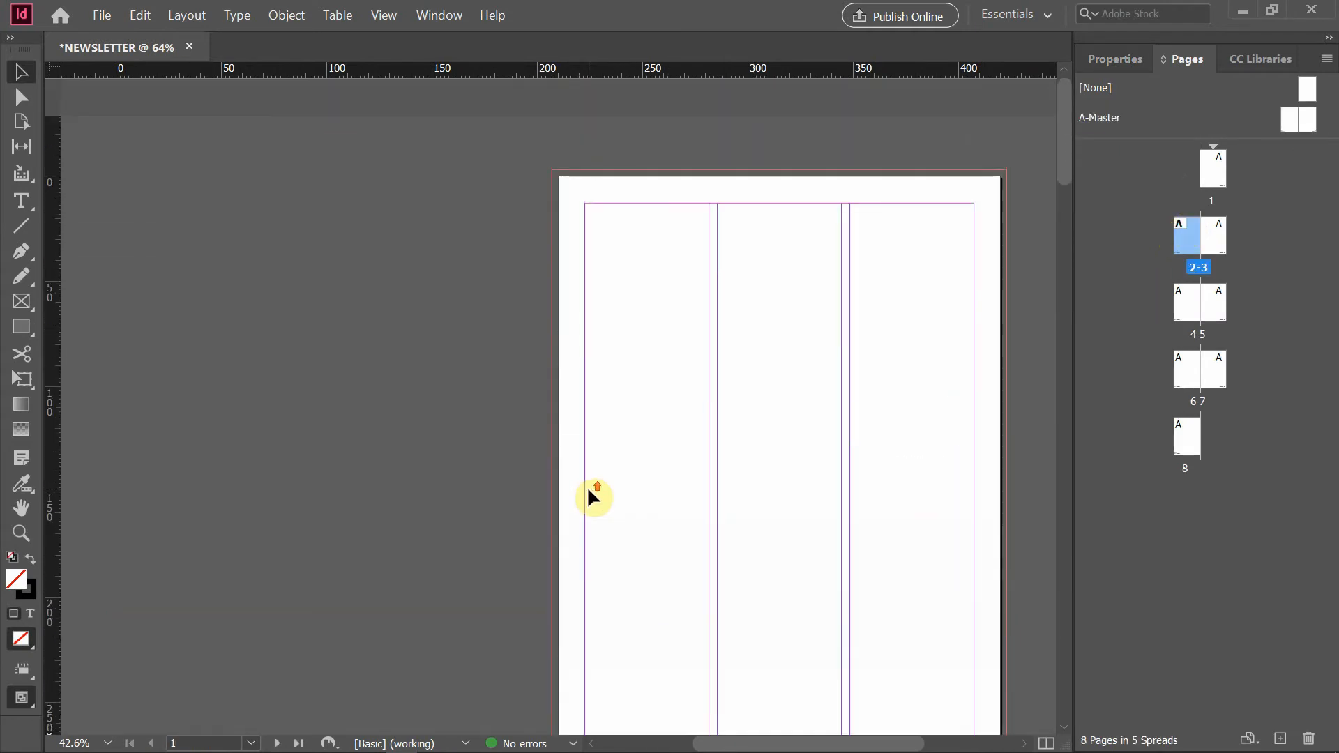
scroll(873, 384, down, 15)
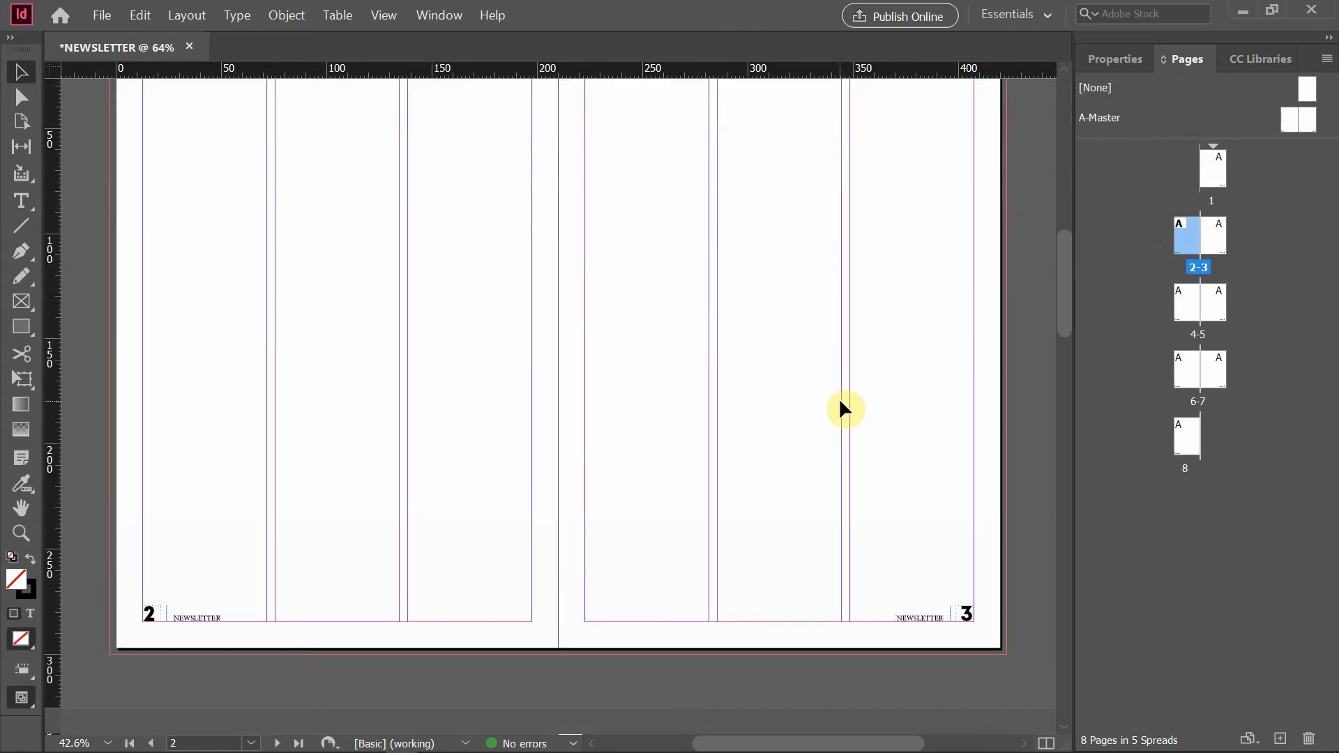
scroll(844, 410, down, 8)
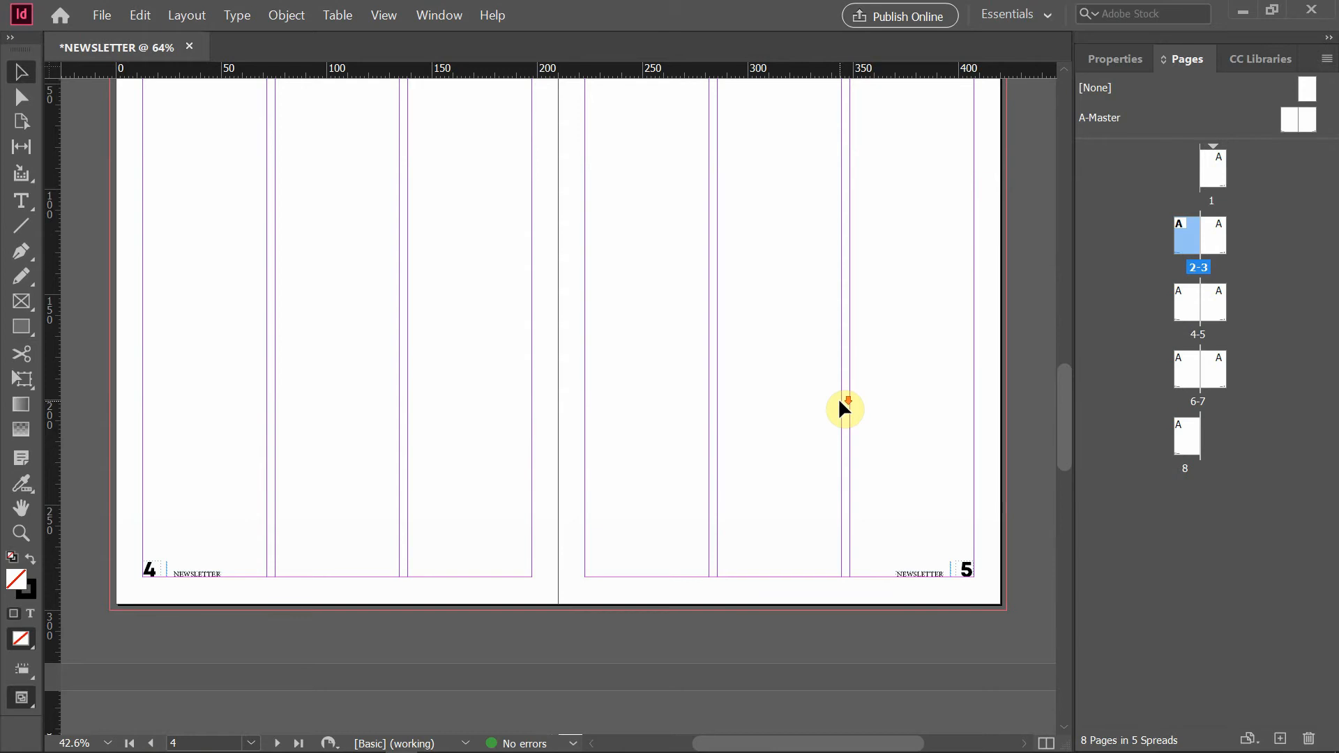
scroll(844, 410, down, 8)
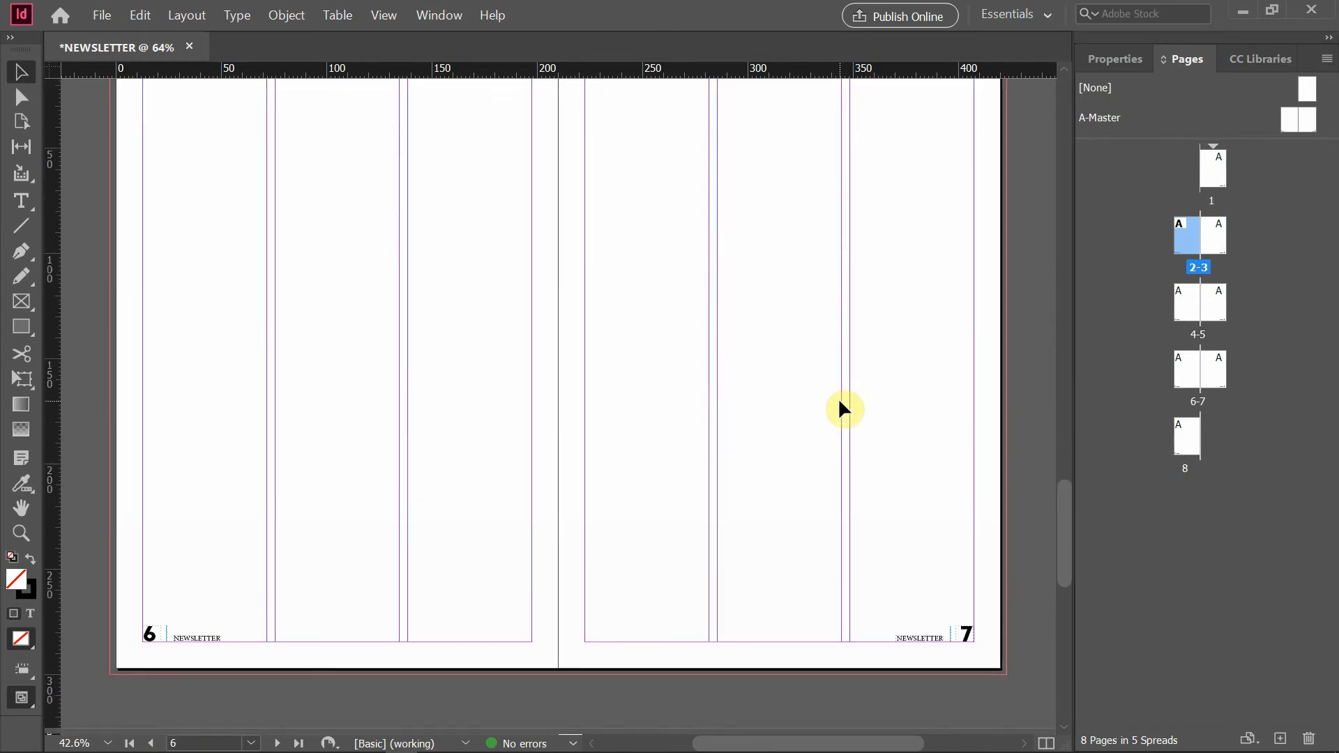
scroll(787, 644, down, 2)
scroll(787, 643, down, 7)
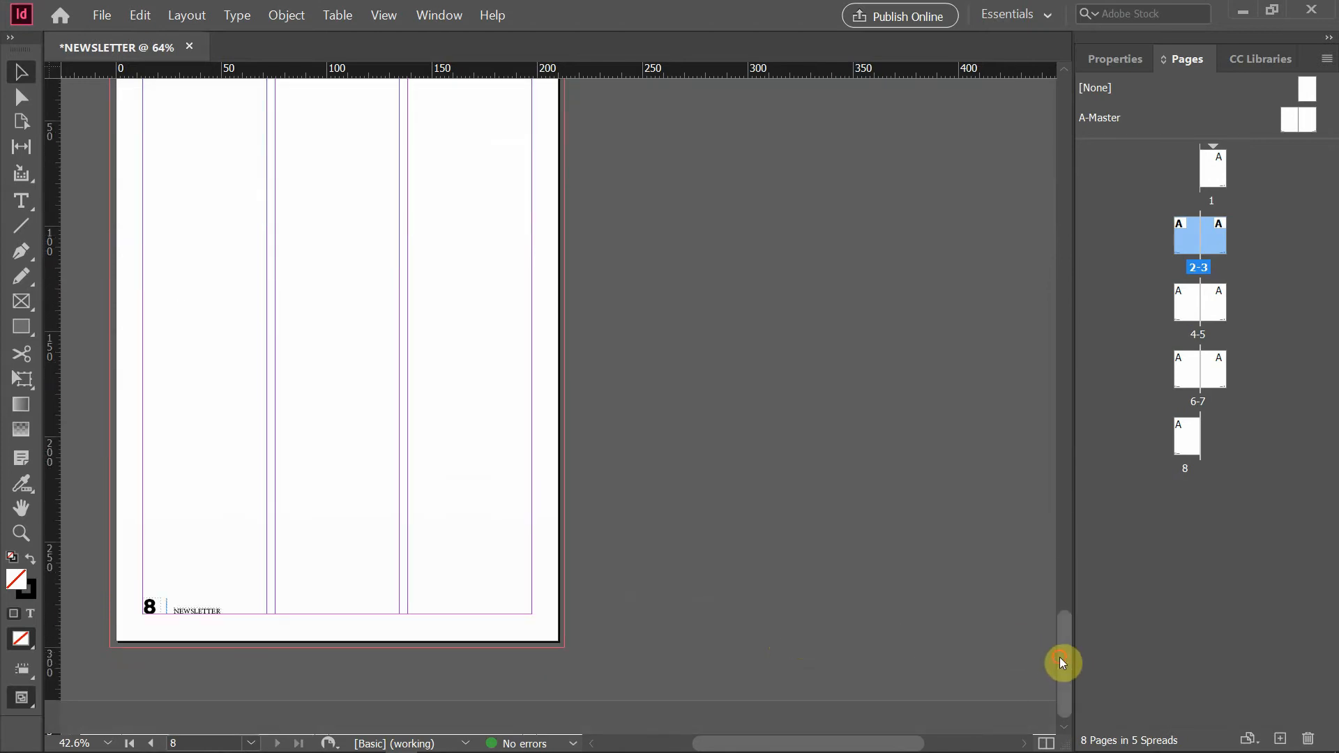
drag(1064, 661, 1059, 145)
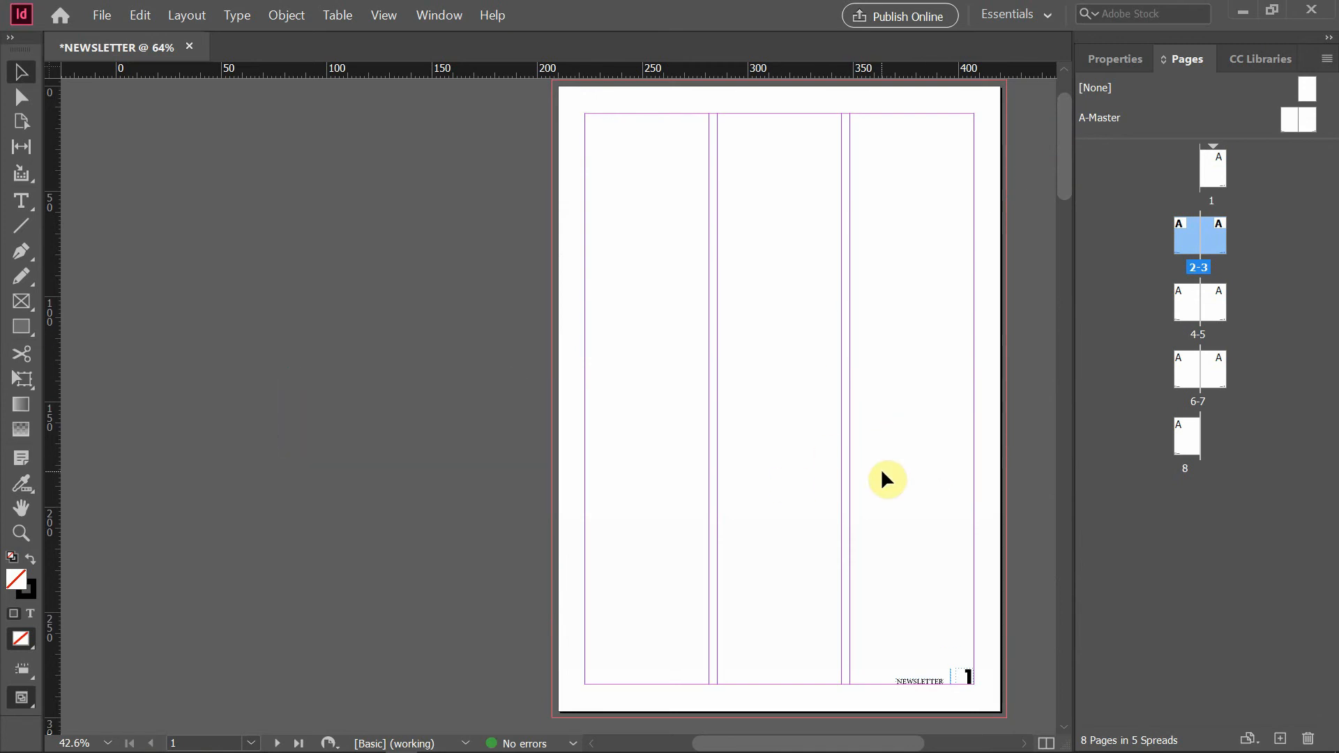
Step: Apply the [None] master to pages 1 and 8 to remove their footers
click(1309, 90)
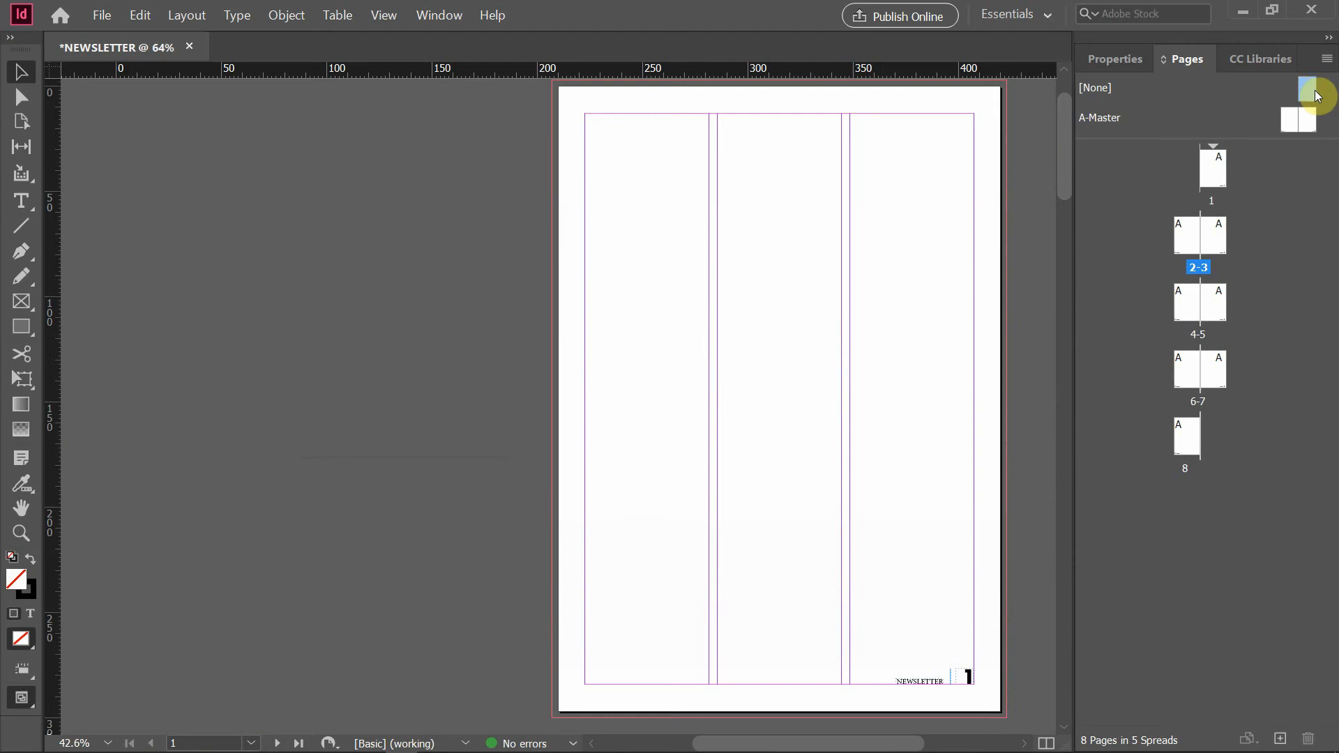
mouse_move(1311, 95)
mouse_down()
mouse_move(1256, 114)
mouse_move(1209, 161)
mouse_move(1221, 180)
mouse_up()
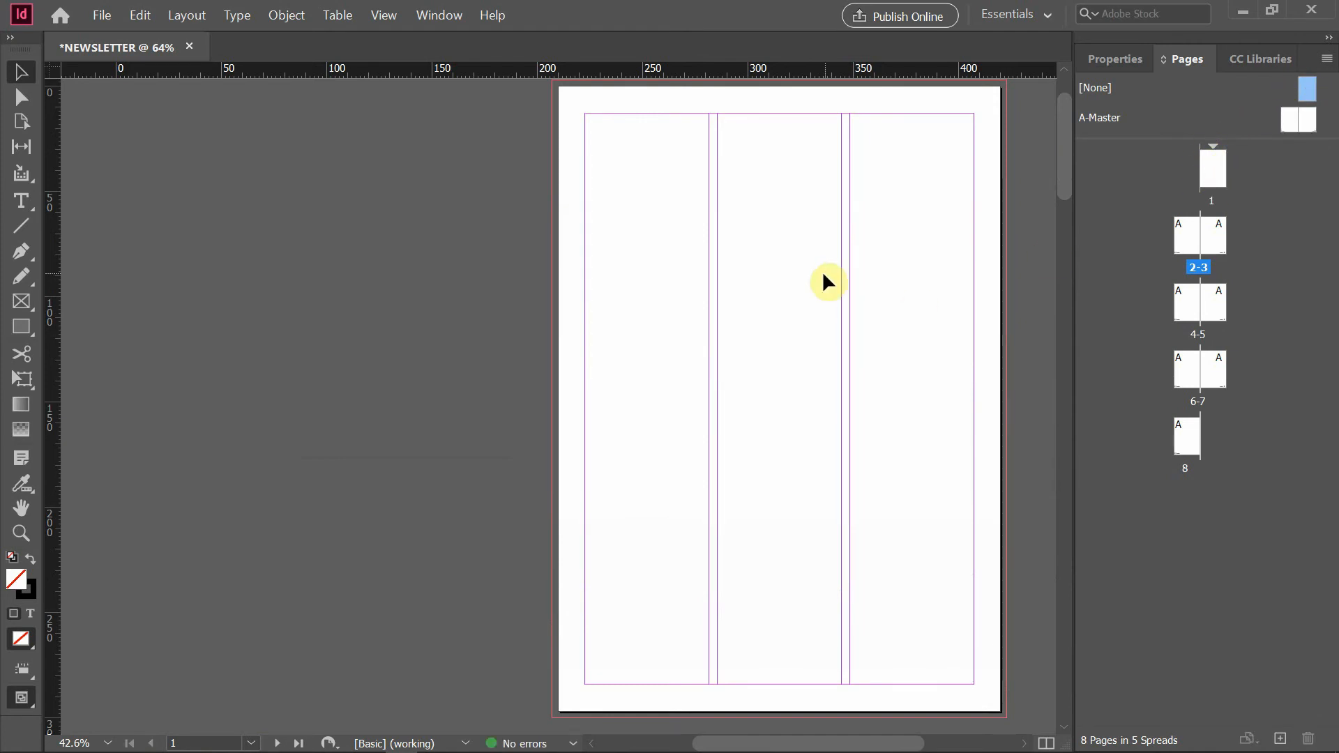
drag(1061, 114, 1049, 619)
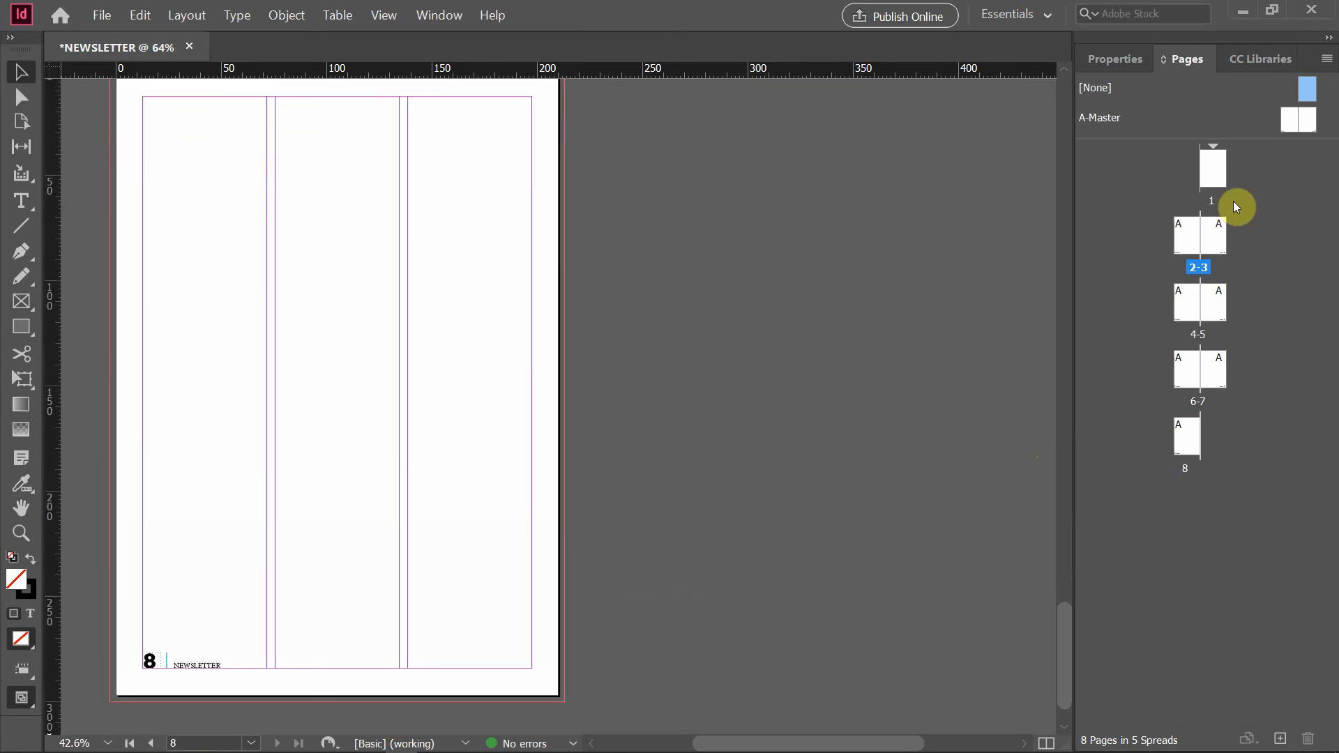
drag(1309, 93, 1188, 442)
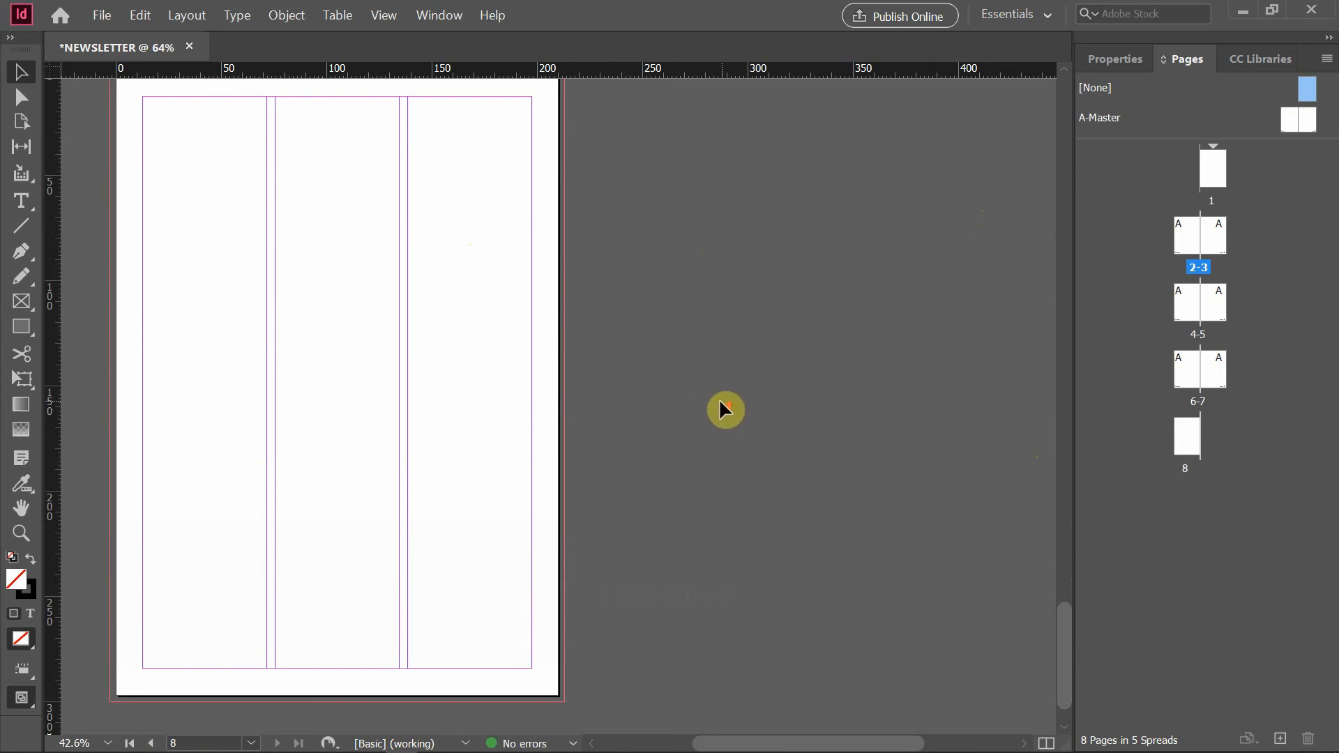
Step: Review the footers from page 8 back through the inner spreads to page 1
scroll(722, 408, up, 5)
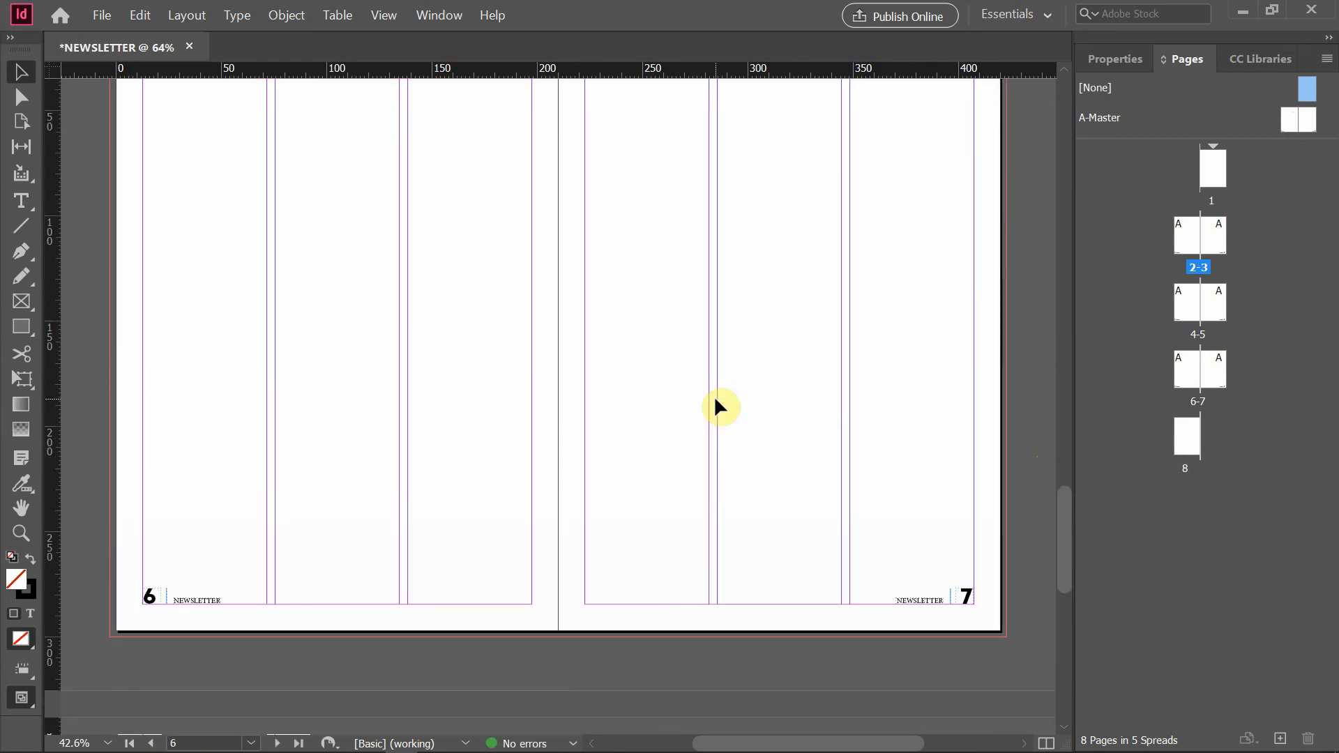
scroll(720, 406, up, 8)
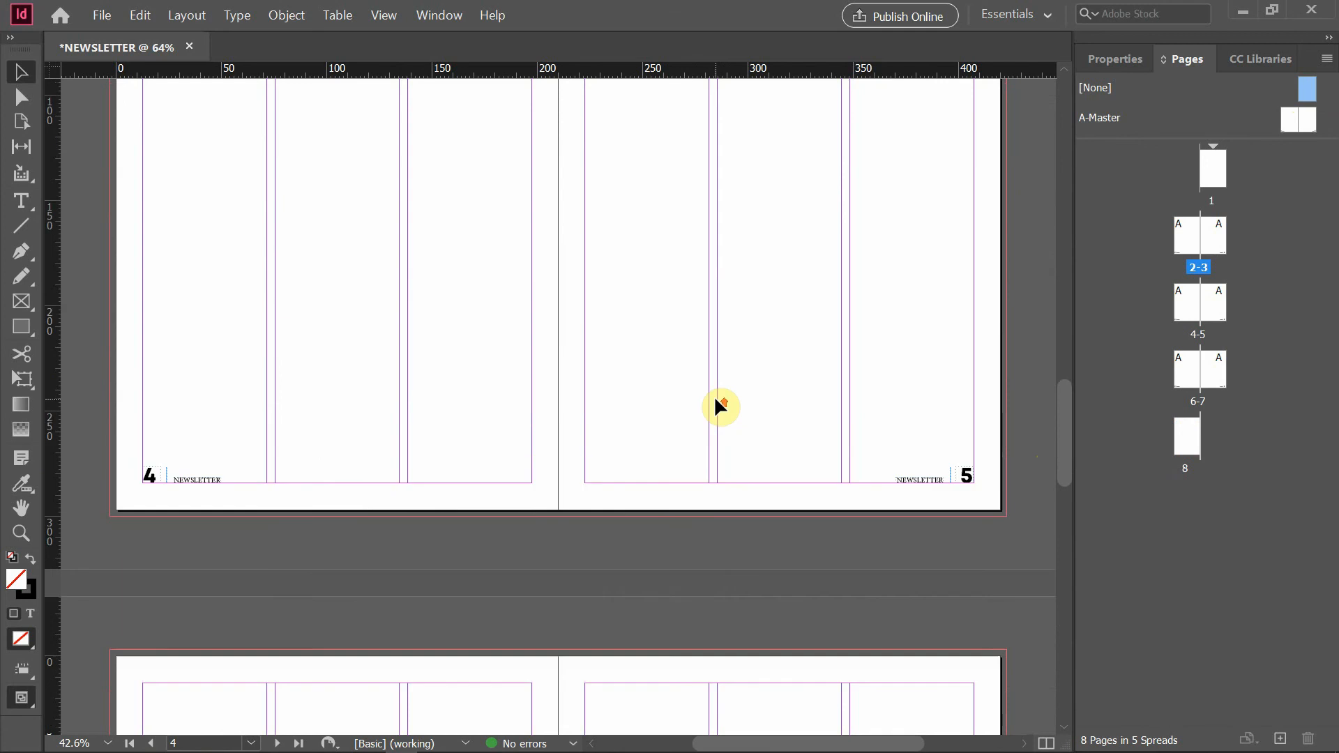
scroll(720, 406, up, 8)
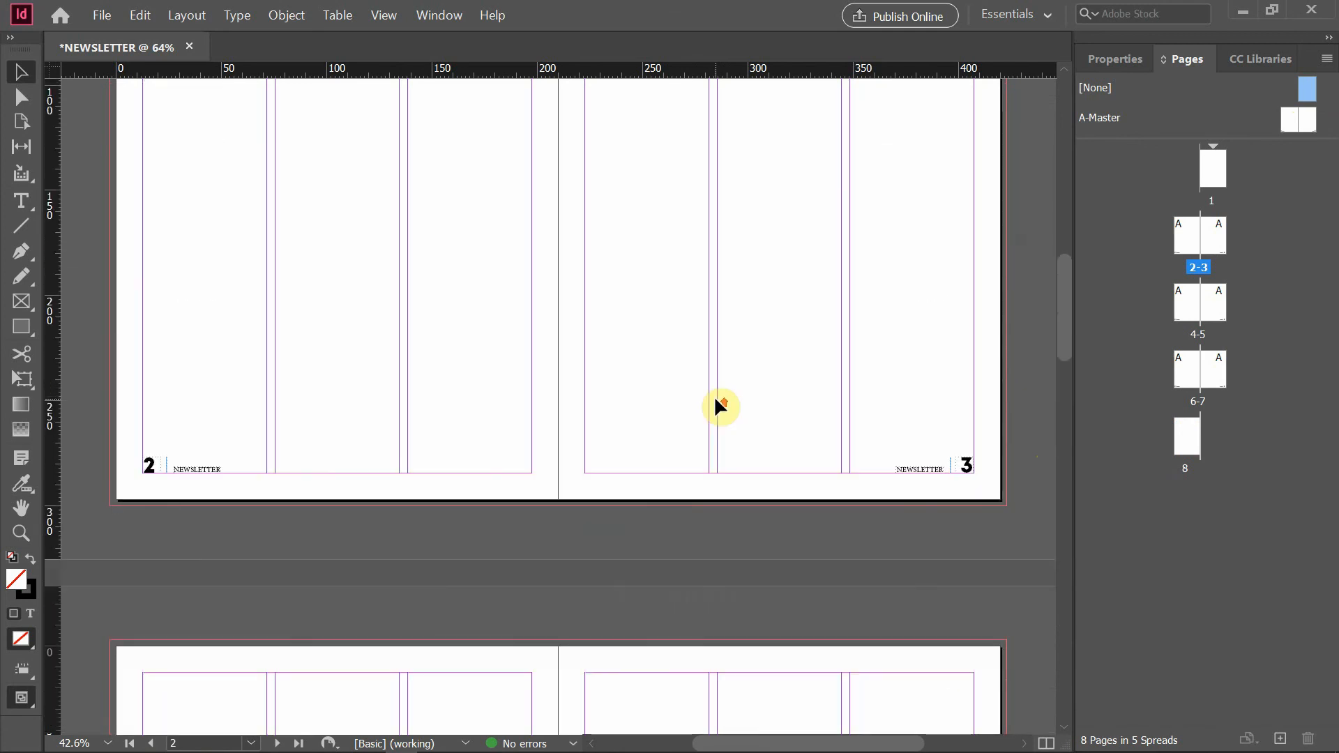
scroll(721, 406, up, 8)
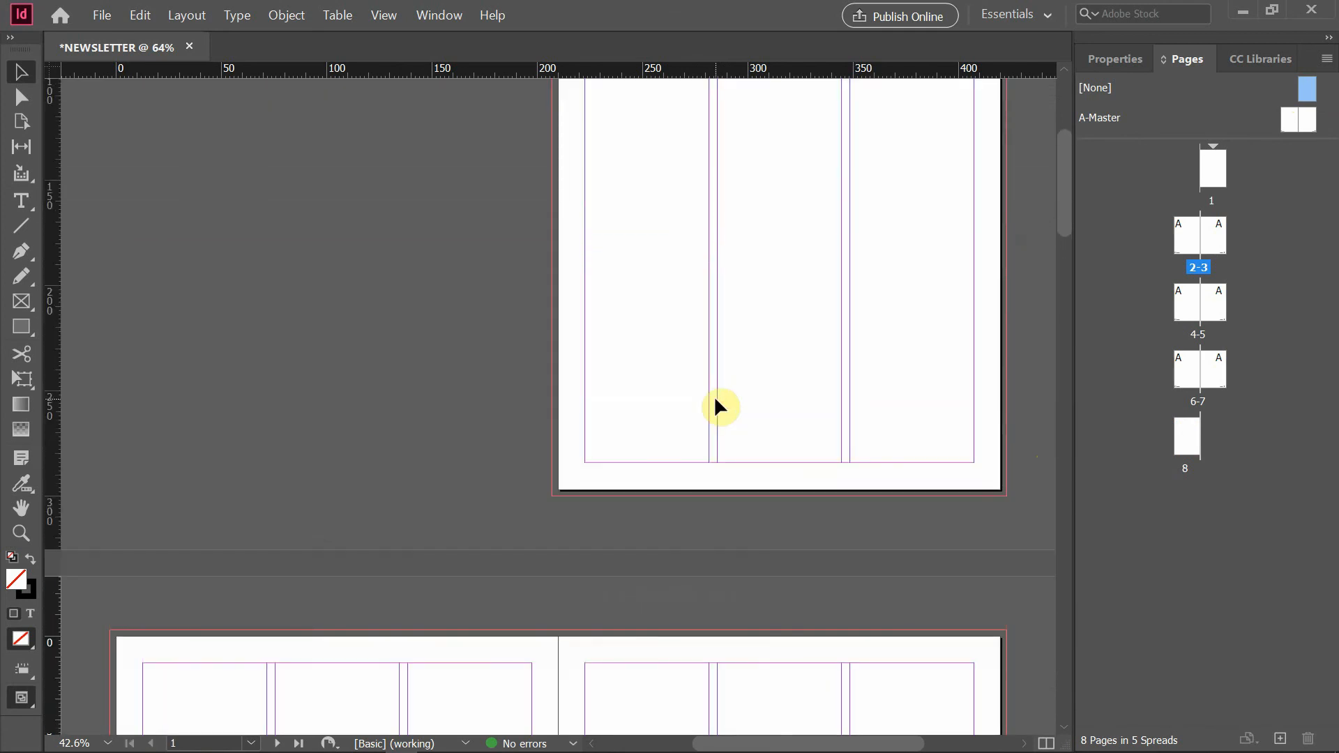
scroll(721, 406, up, 5)
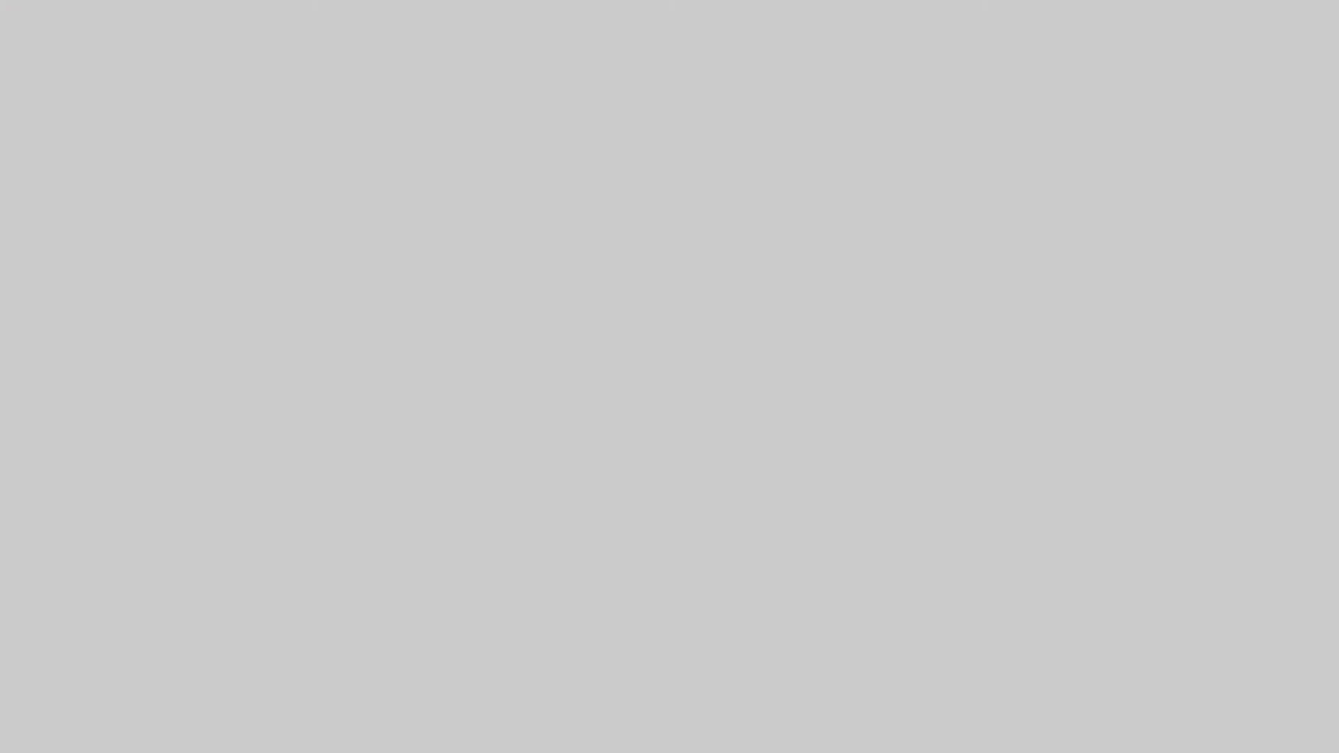